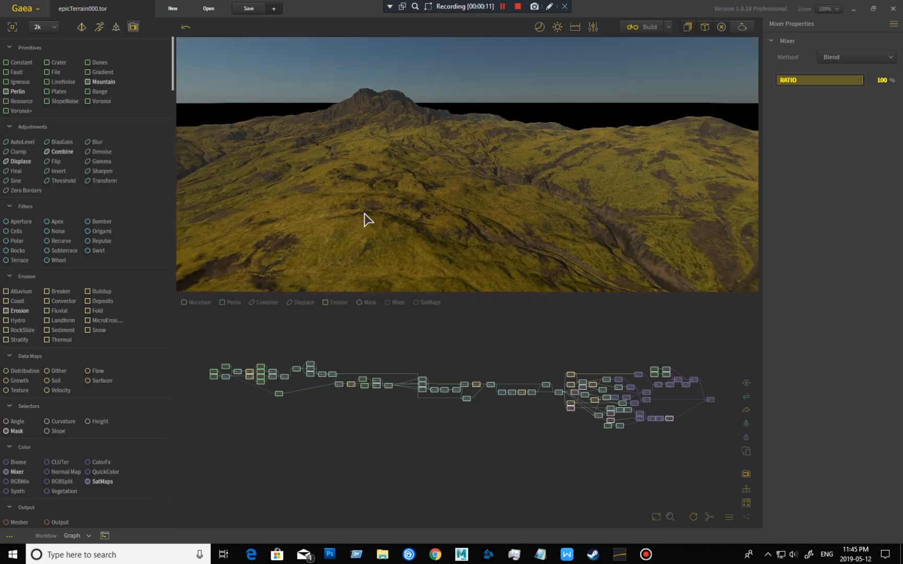
Switch the 3D viewport from the sky rendering to the plain shaded view and frame the terrain toward its mountain peak
click(81, 27)
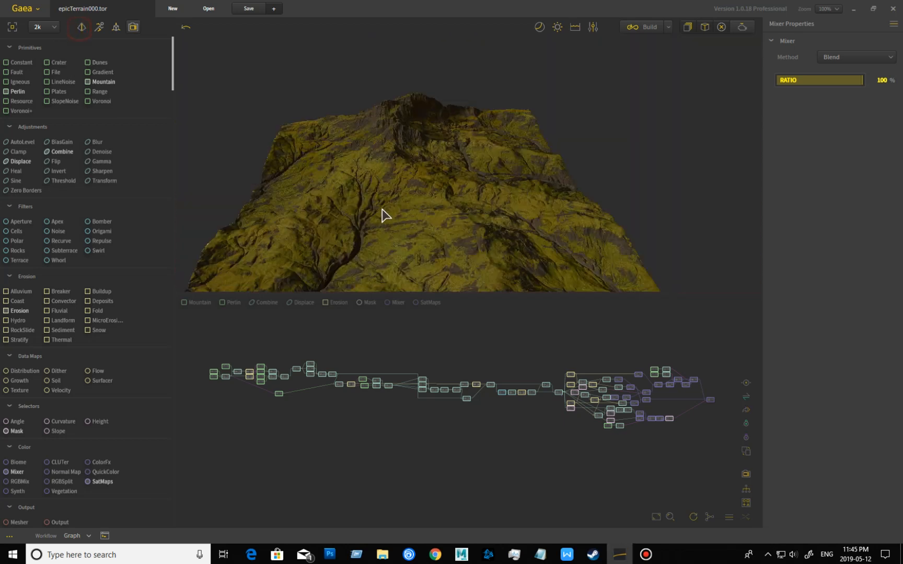
drag(363, 226, 498, 275)
scroll(444, 242, up, 5)
mouse_move(439, 241)
mouse_down()
mouse_move(441, 223)
mouse_move(436, 234)
mouse_up()
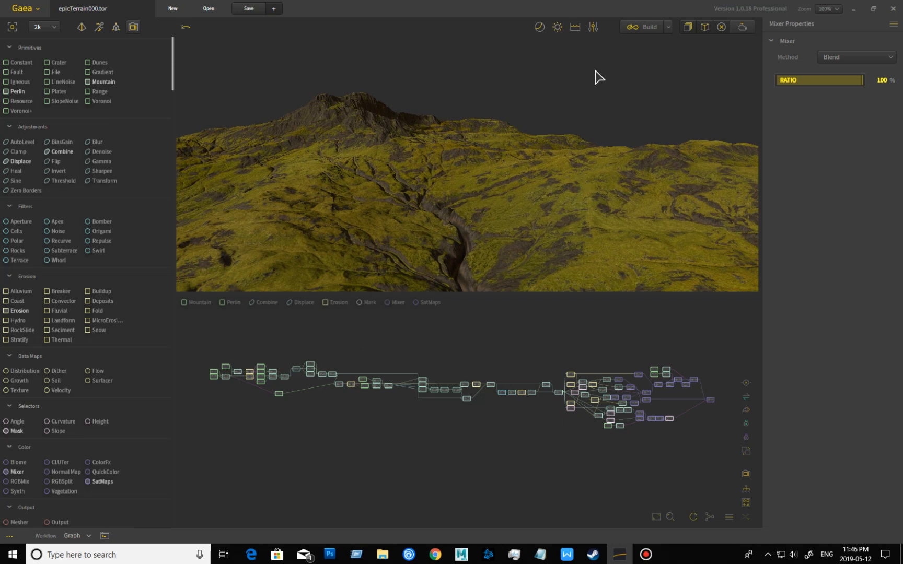
Reset the viewport lighting's brightness to 85%, ambient to 60% and azimuth to 90°
click(558, 28)
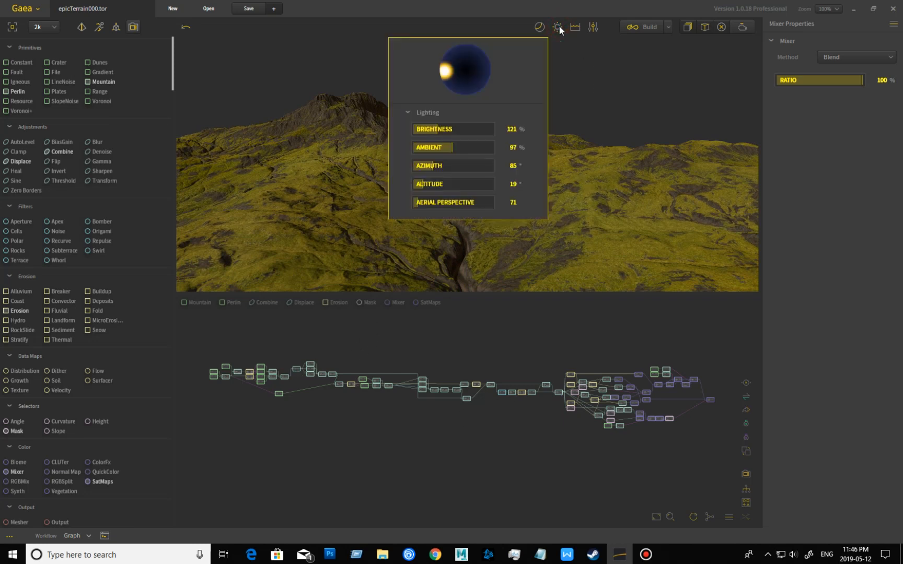
right_click(448, 133)
click(353, 152)
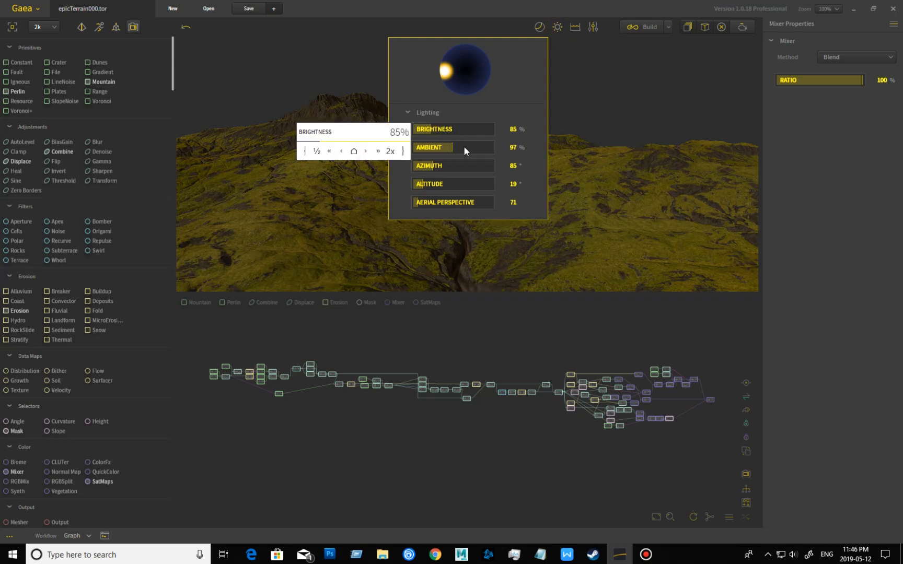
right_click(463, 148)
click(353, 170)
right_click(450, 166)
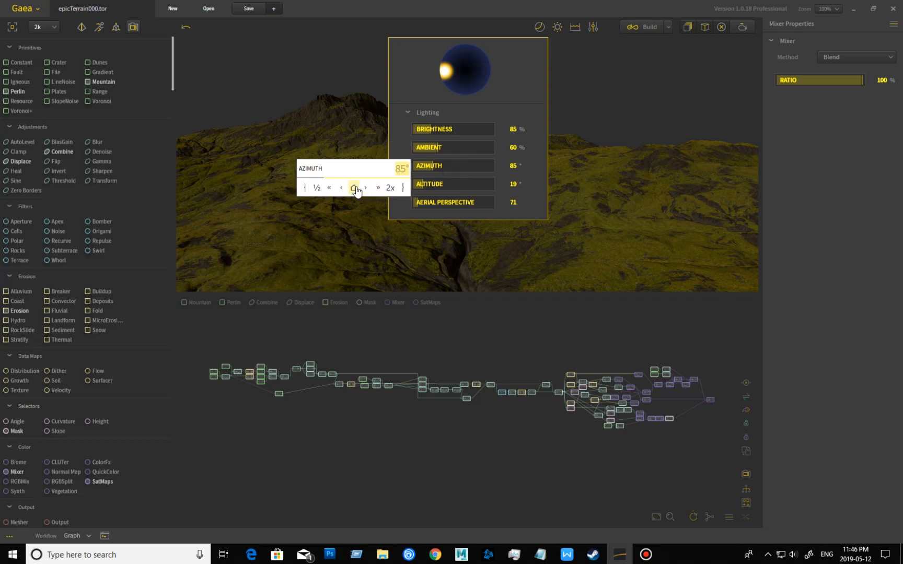
Reset the lighting's aerial perspective to 01 and altitude to 150°, and close the lighting settings
right_click(466, 203)
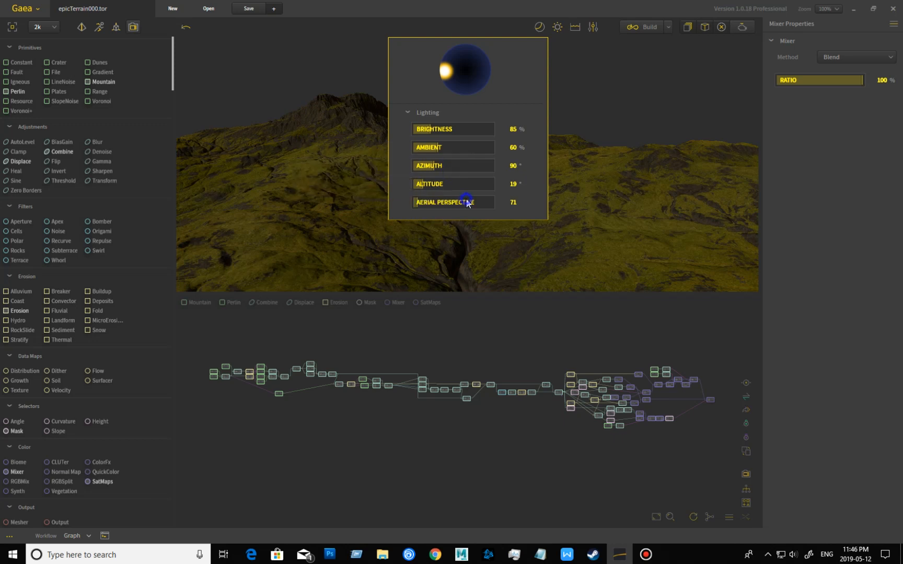
right_click(442, 188)
click(353, 207)
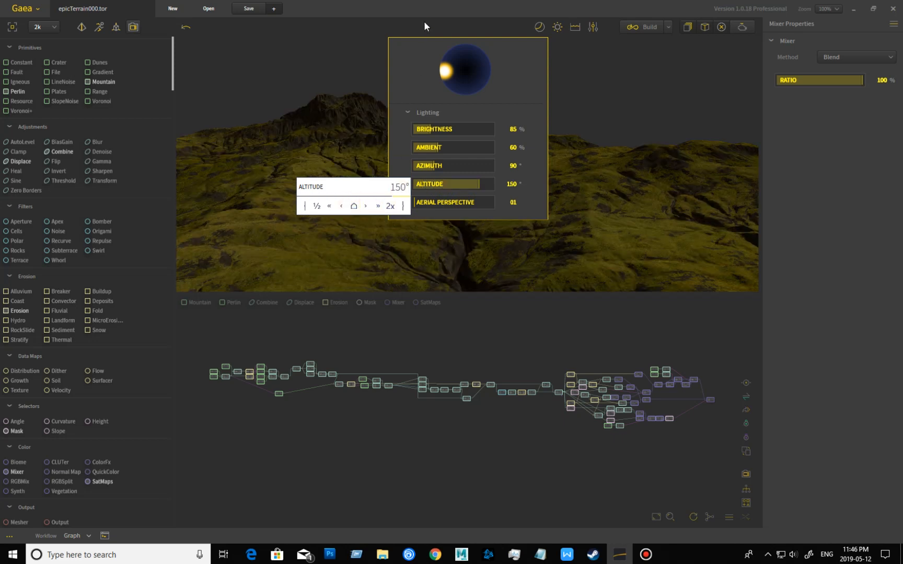
click(429, 11)
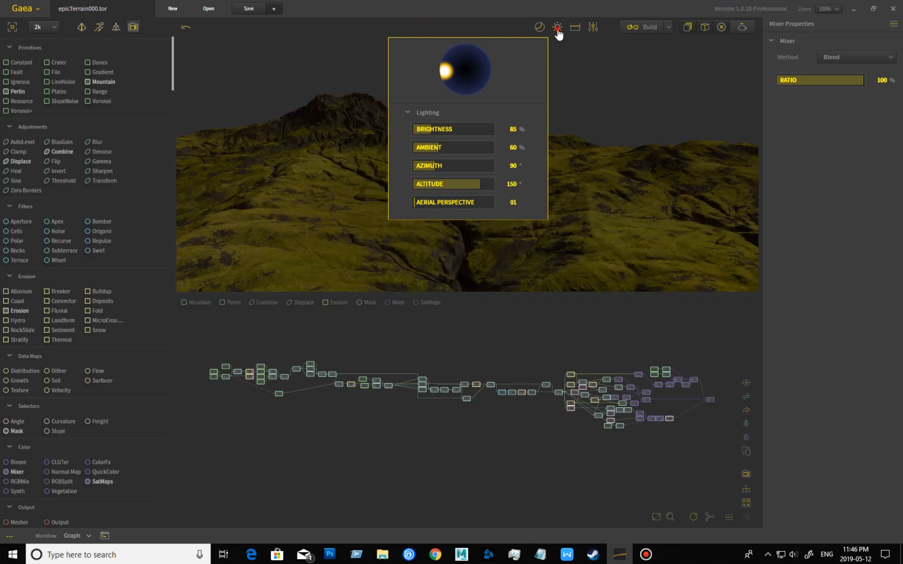
click(603, 73)
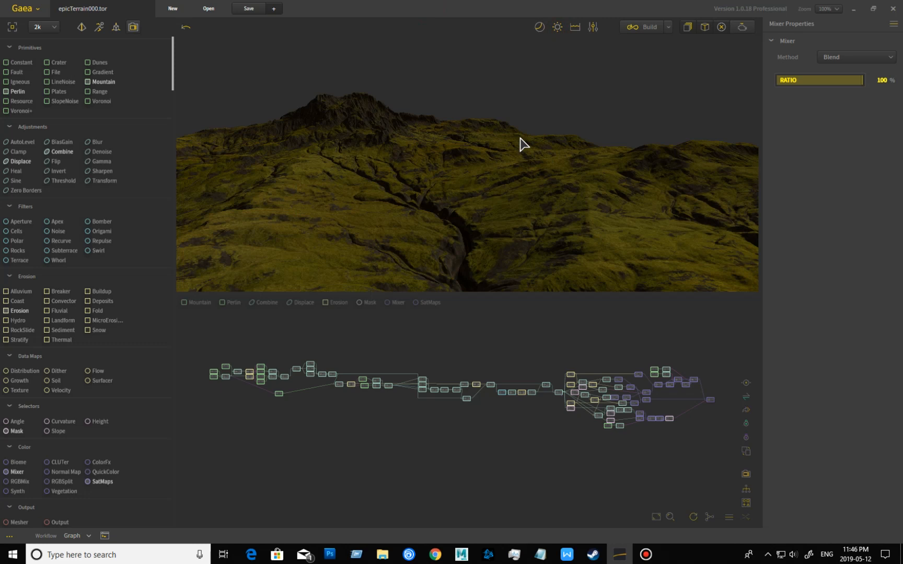
Examine the terrain shape and noise settings of the two Perlin nodes at the start of the node graph
mouse_move(365, 246)
mouse_down()
mouse_move(373, 206)
mouse_move(381, 240)
mouse_move(380, 175)
mouse_move(383, 205)
mouse_move(365, 253)
mouse_move(351, 244)
mouse_up()
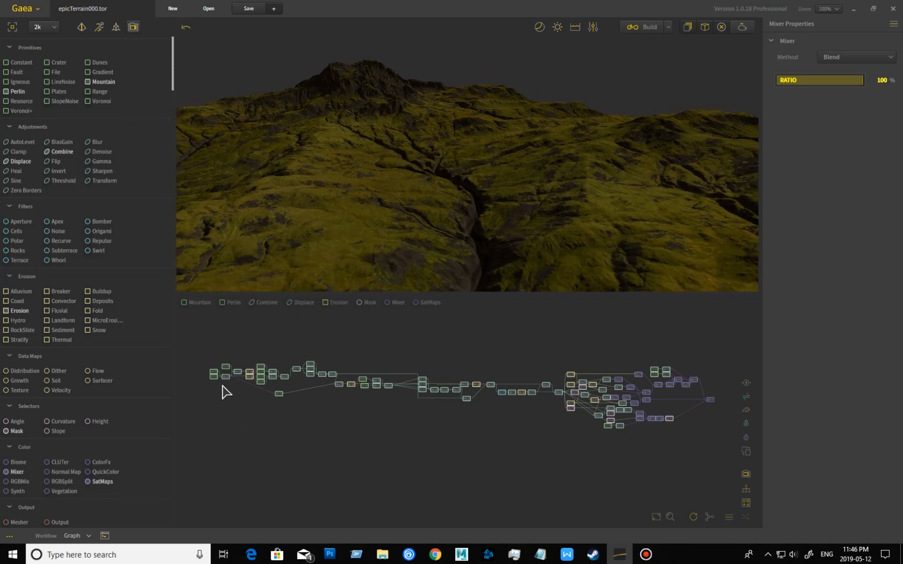
middle_drag(249, 428, 433, 444)
scroll(389, 437, up, 6)
middle_drag(425, 386, 391, 510)
scroll(395, 498, up, 1)
scroll(397, 503, up, 3)
middle_drag(403, 462, 285, 476)
scroll(303, 516, up, 1)
scroll(311, 493, up, 1)
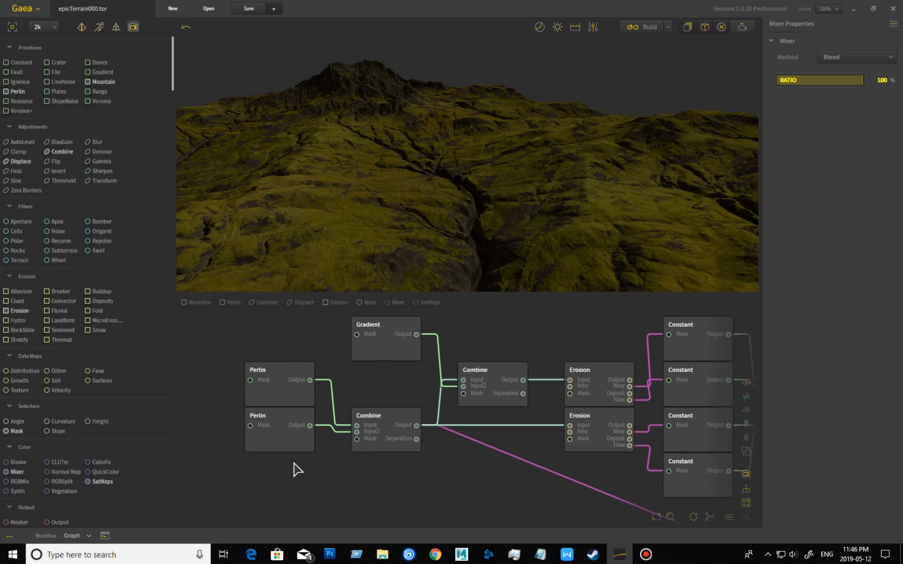
click(281, 391)
drag(479, 214, 484, 154)
scroll(485, 154, down, 5)
drag(605, 223, 653, 230)
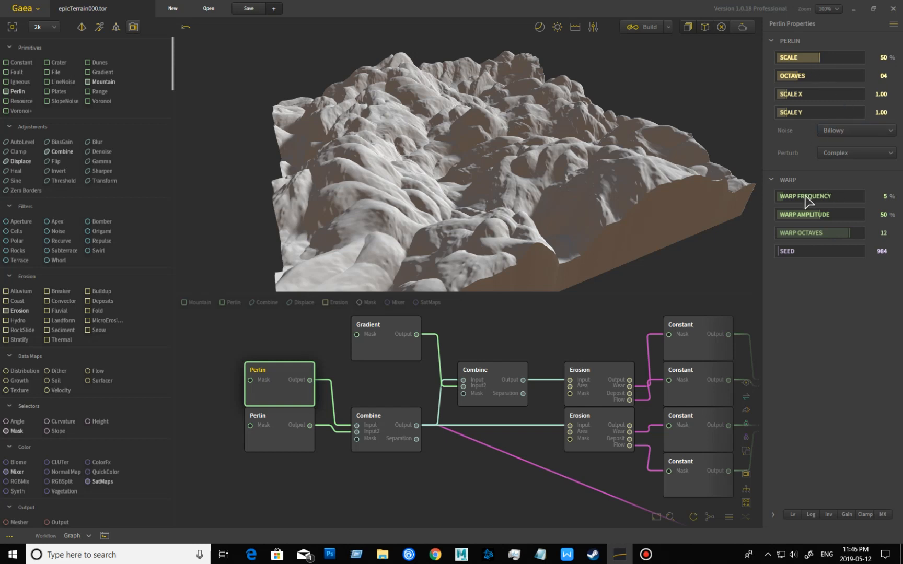
drag(478, 209, 307, 145)
drag(501, 118, 569, 204)
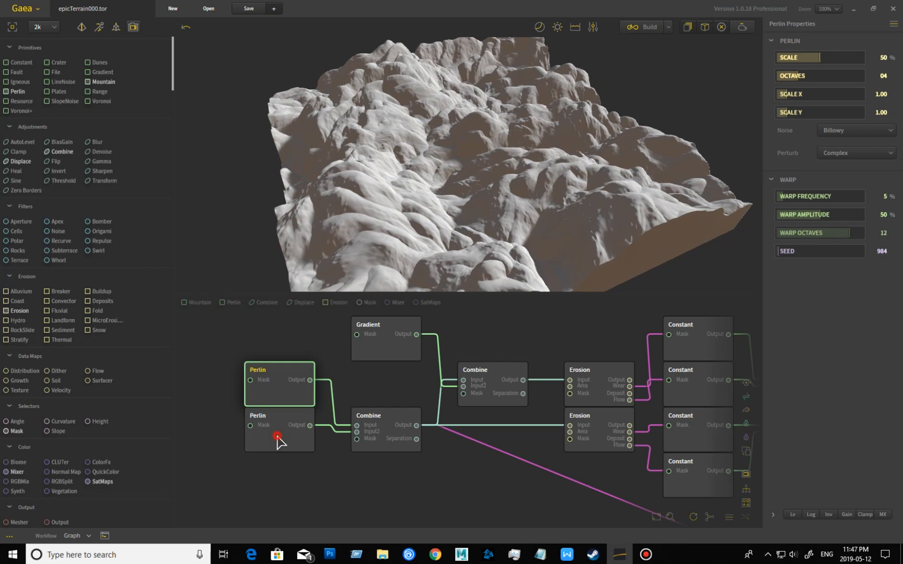
click(313, 446)
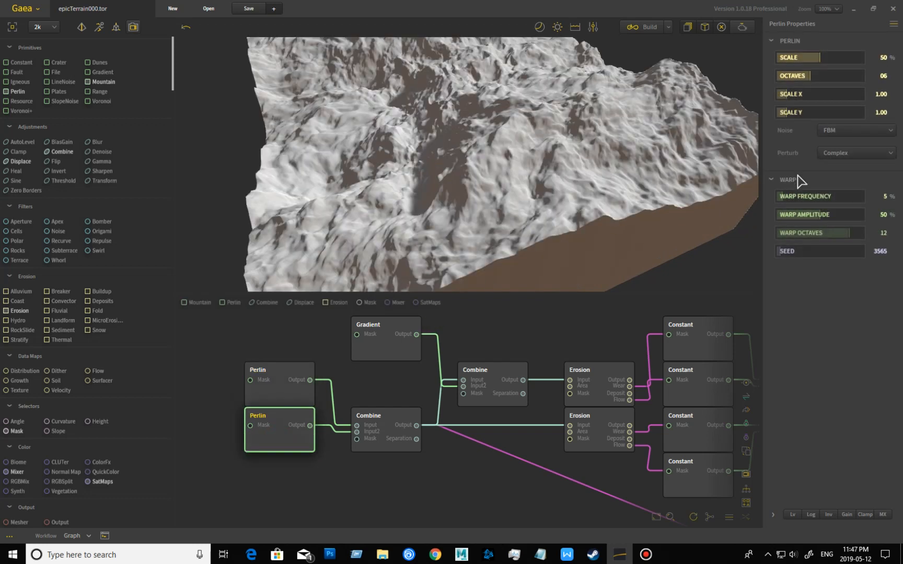
drag(463, 172, 409, 342)
Preview the Combine node that blends the two Perlin nodes and examine its terrain from several sides
click(393, 432)
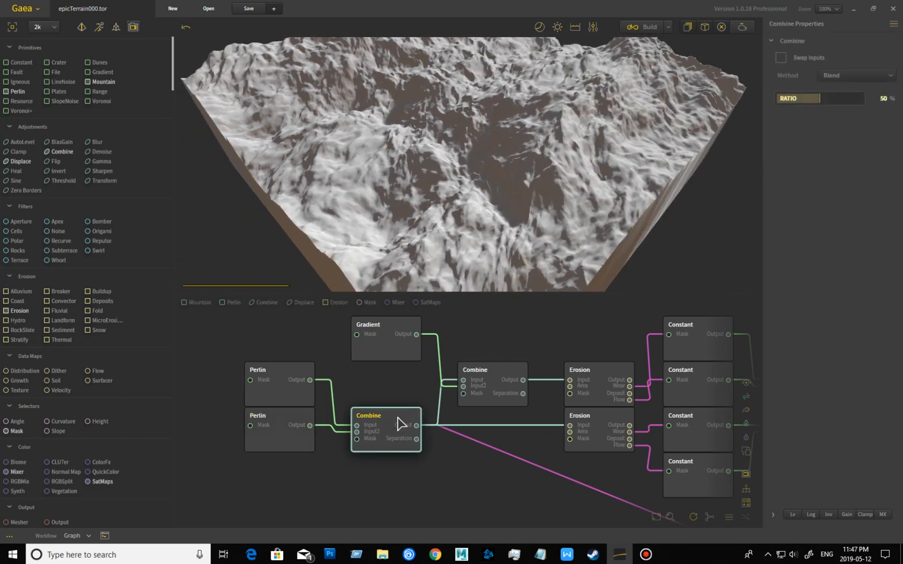
drag(562, 148, 506, 135)
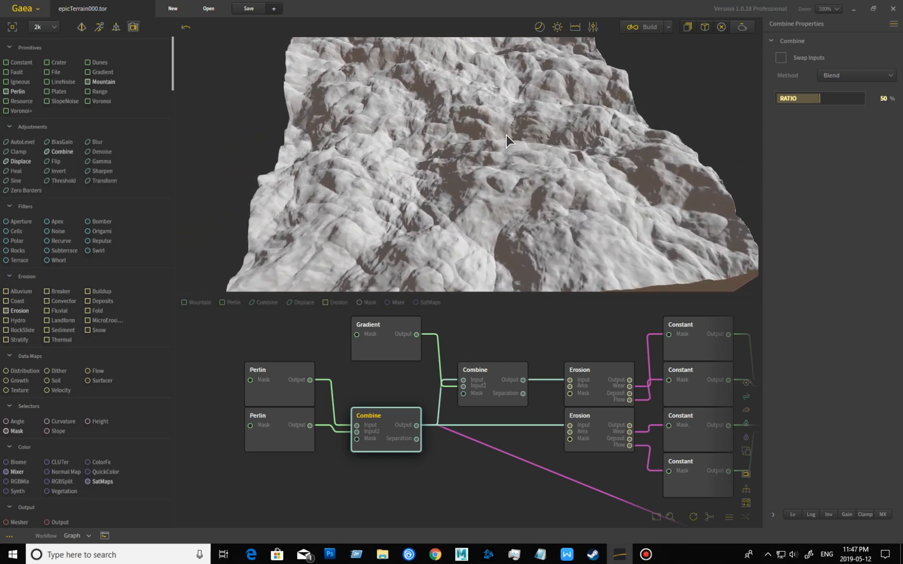
drag(434, 226, 510, 218)
drag(456, 199, 416, 141)
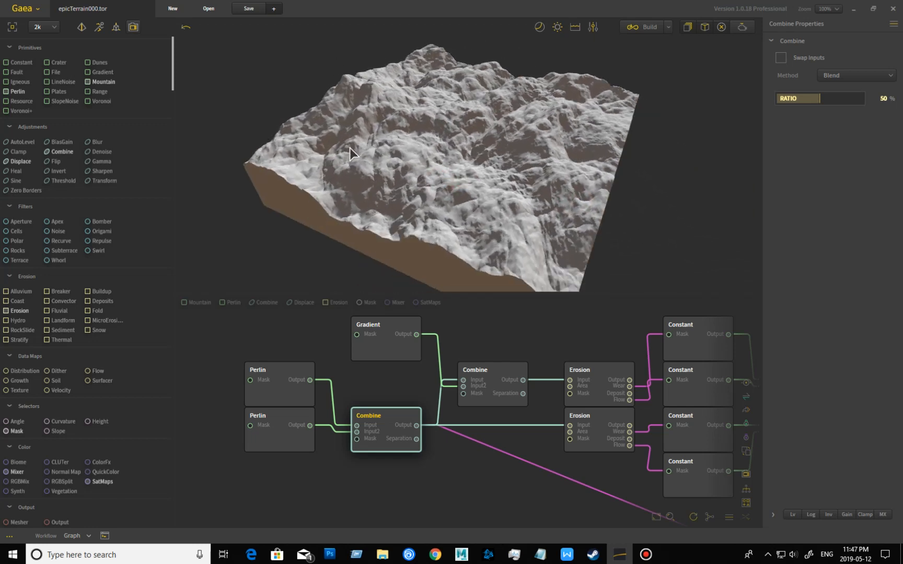
drag(506, 206, 465, 192)
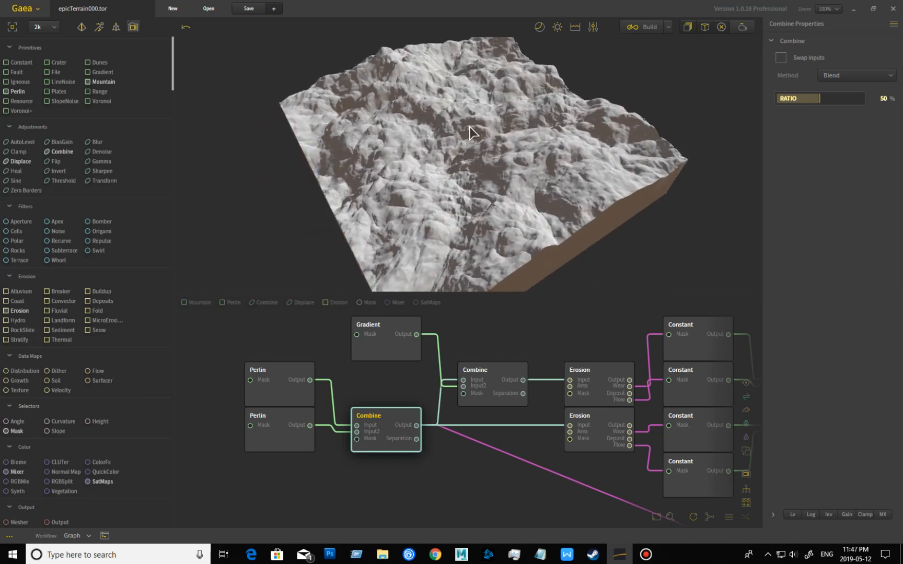
drag(436, 94, 413, 176)
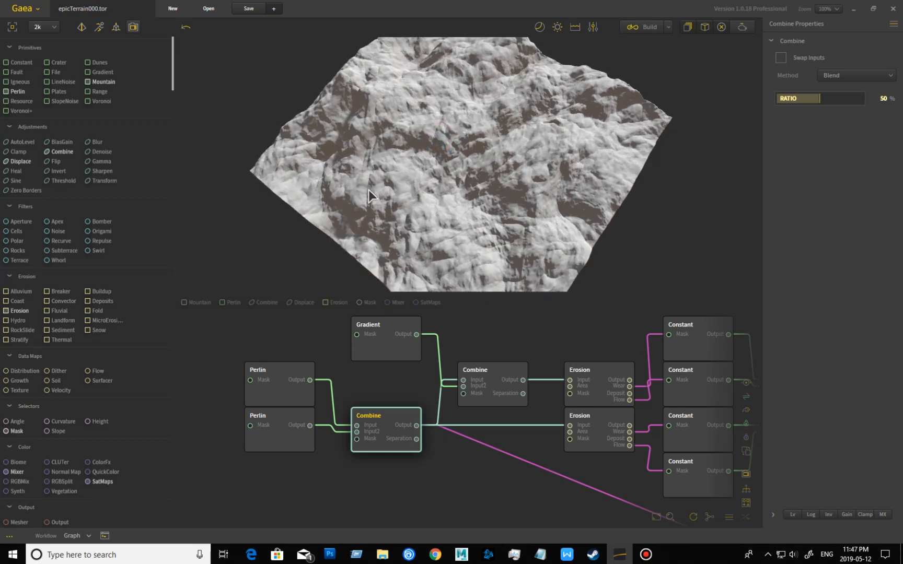
drag(573, 187, 549, 172)
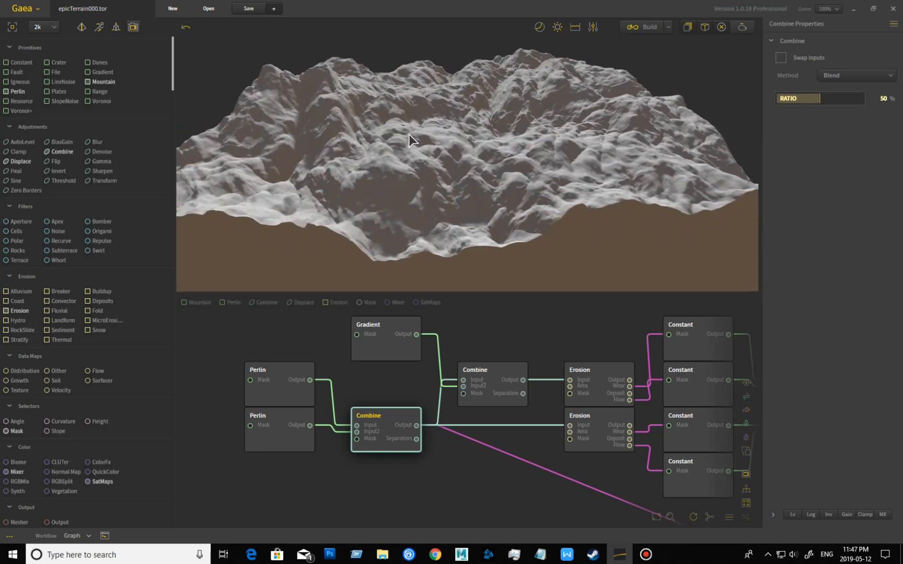
drag(424, 64, 554, 94)
drag(410, 146, 385, 166)
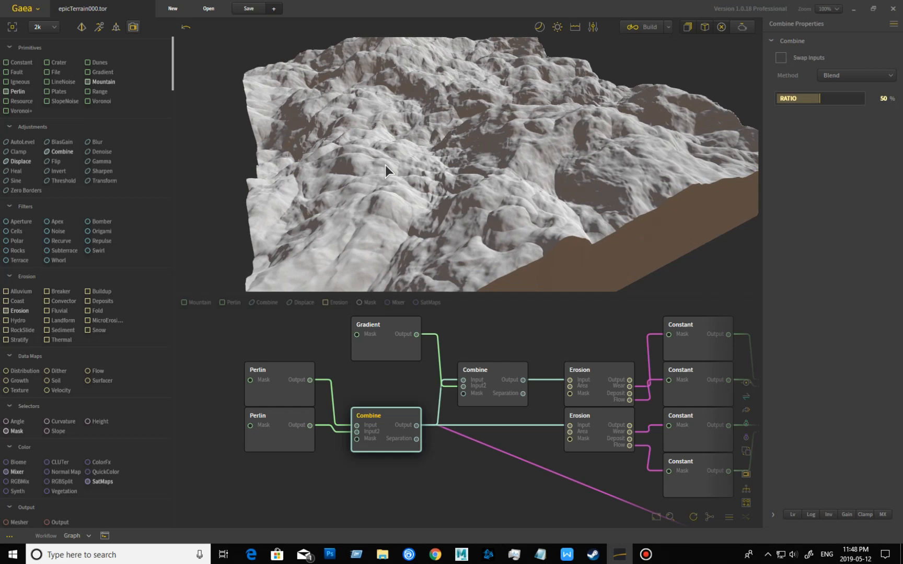
drag(440, 181, 479, 174)
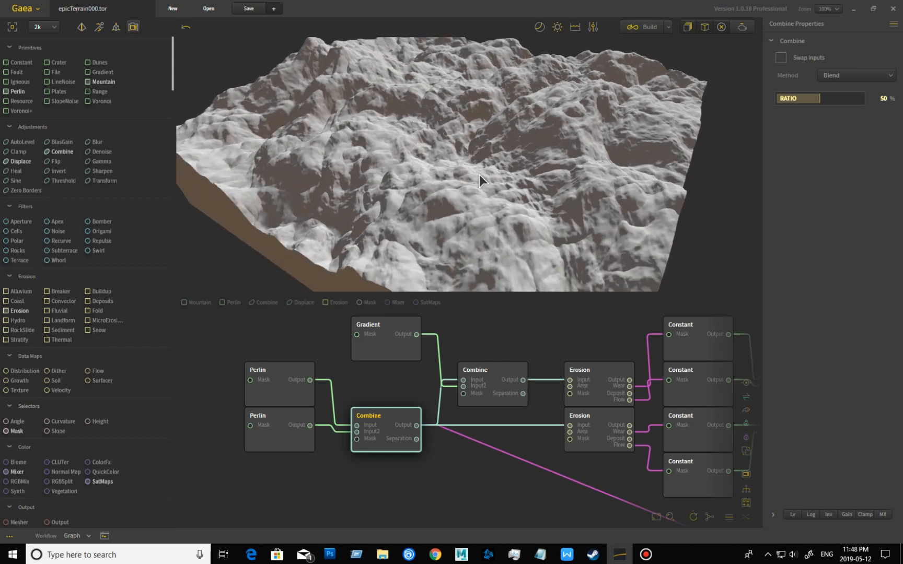
Preview the Gradient node and the Combine node that merges it with the blended Perlin terrain
click(397, 356)
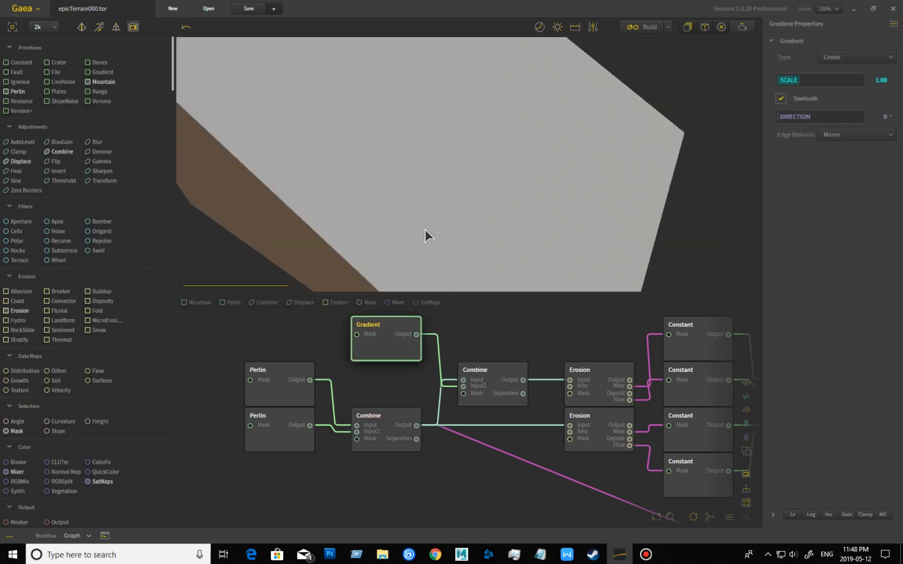
drag(425, 230, 470, 305)
click(491, 378)
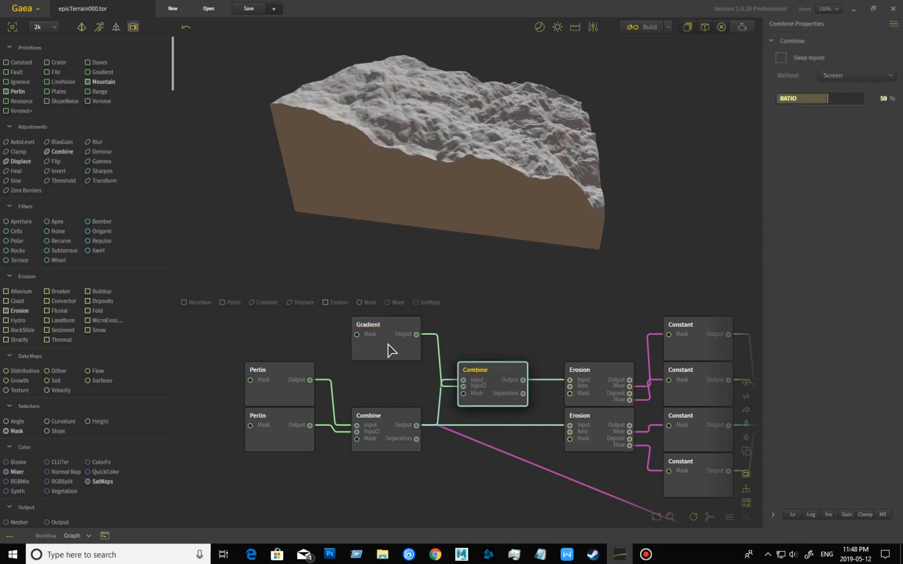
drag(553, 200, 755, 182)
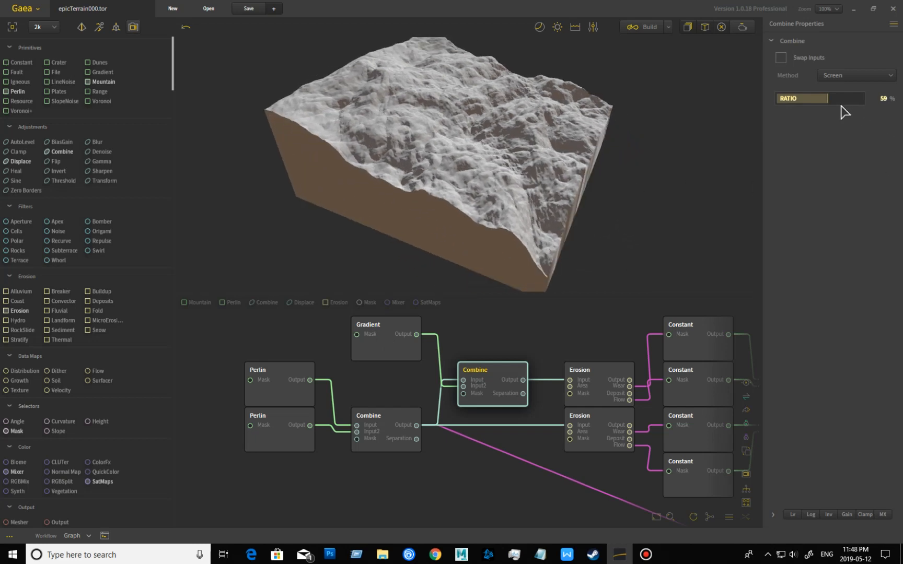
drag(519, 186, 478, 176)
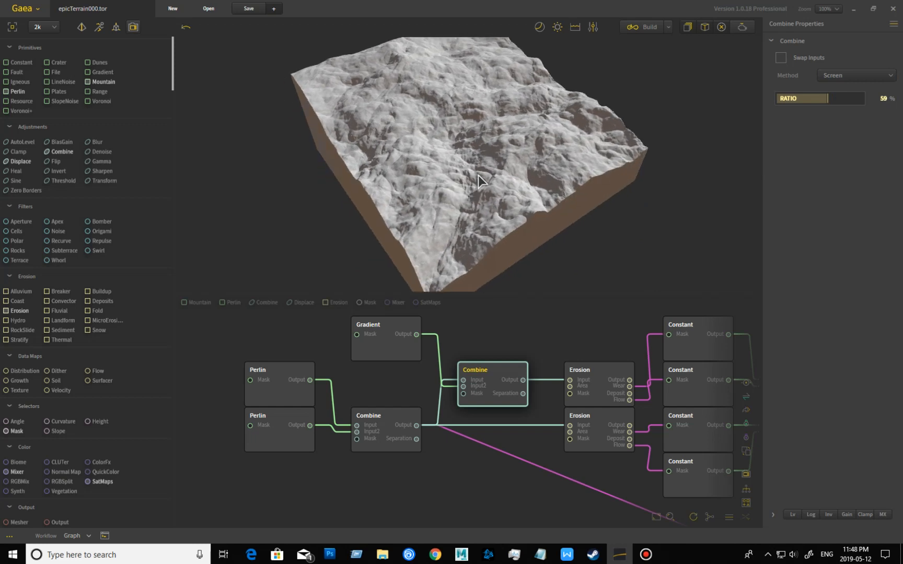
Compare the terrain and settings of the two Erosion nodes, with and without the gradient slope in their input
click(600, 374)
drag(487, 210, 359, 130)
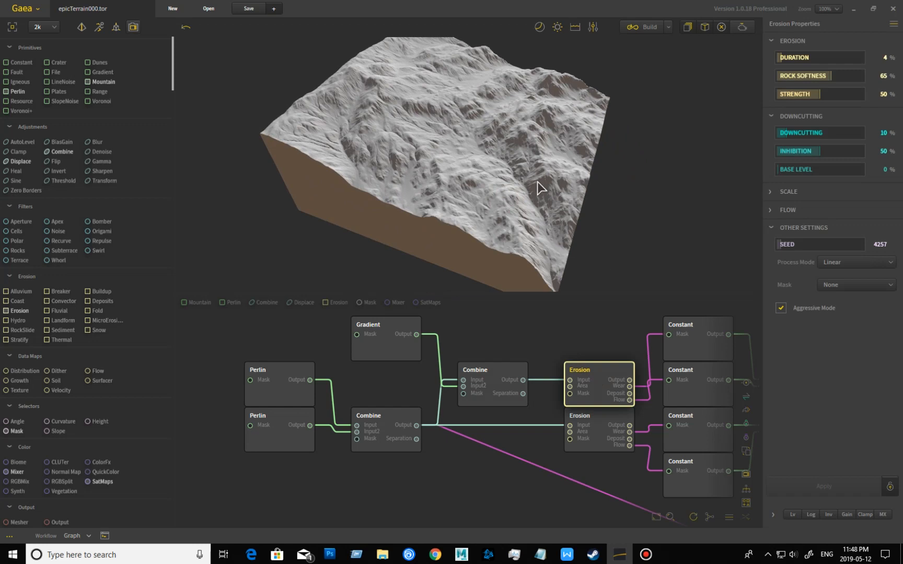
click(602, 424)
drag(544, 222, 490, 172)
scroll(490, 172, up, 5)
drag(439, 189, 705, 255)
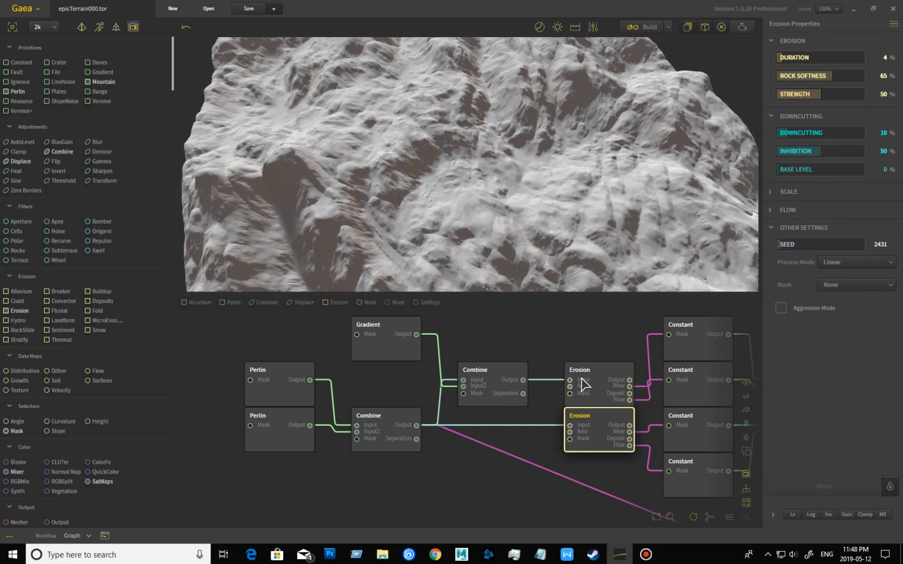
click(619, 400)
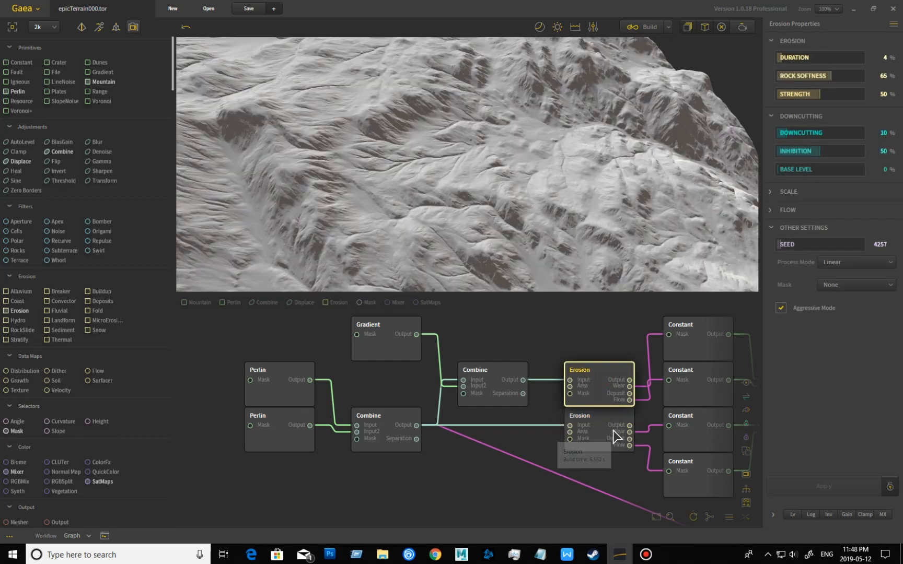
click(608, 425)
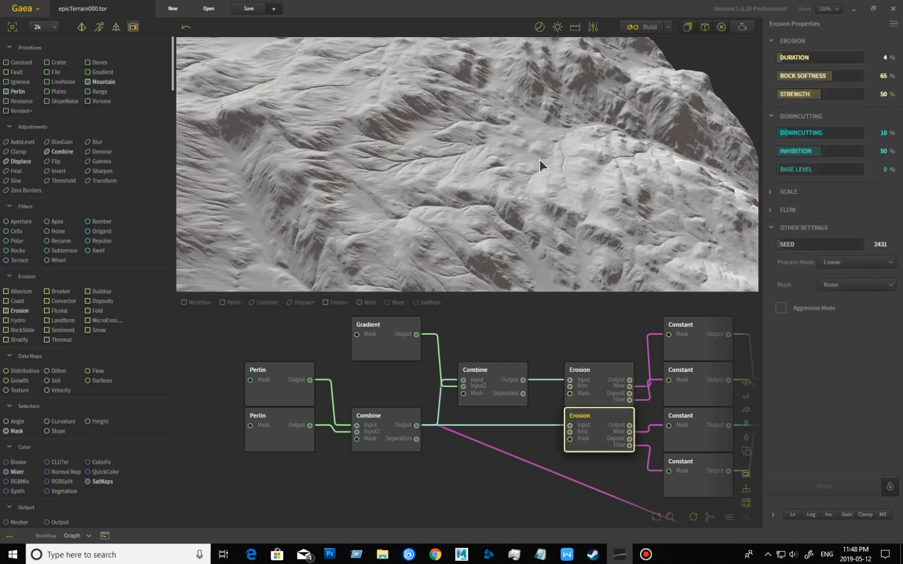
drag(522, 172, 538, 312)
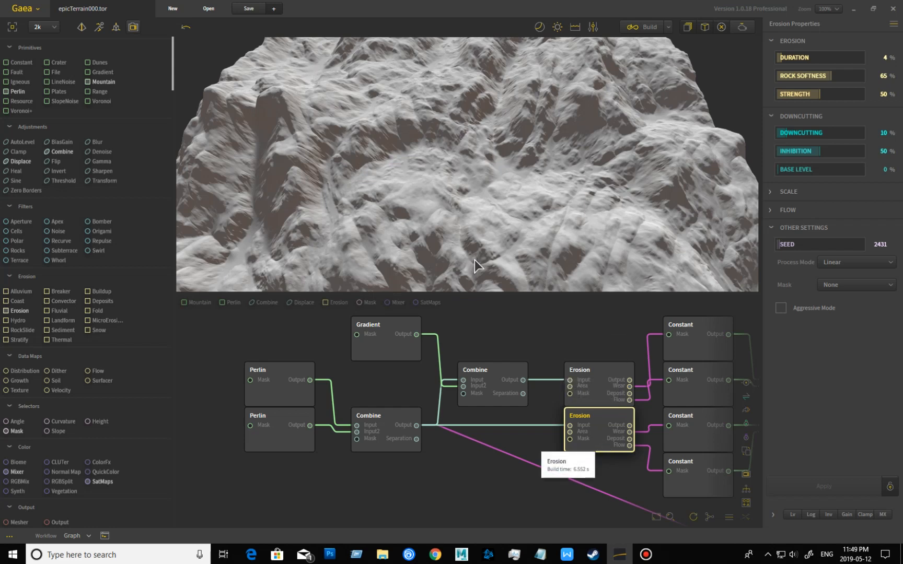
drag(269, 151, 456, 205)
mouse_move(453, 223)
mouse_down()
mouse_move(419, 213)
mouse_move(454, 230)
mouse_up()
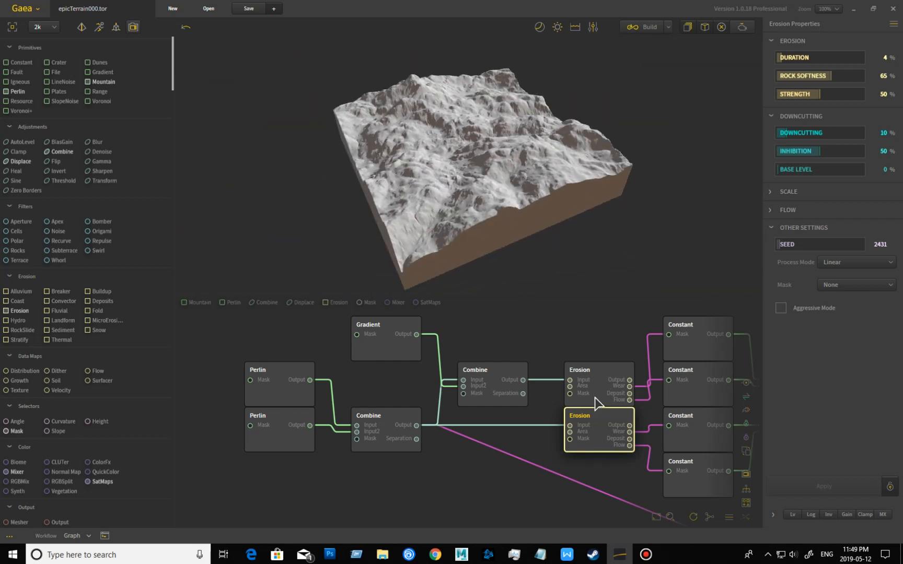
Preview the topmost Constant node masked by the upper Erosion node and examine its channels from several angles
middle_drag(511, 343, 504, 343)
scroll(484, 417, up, 5)
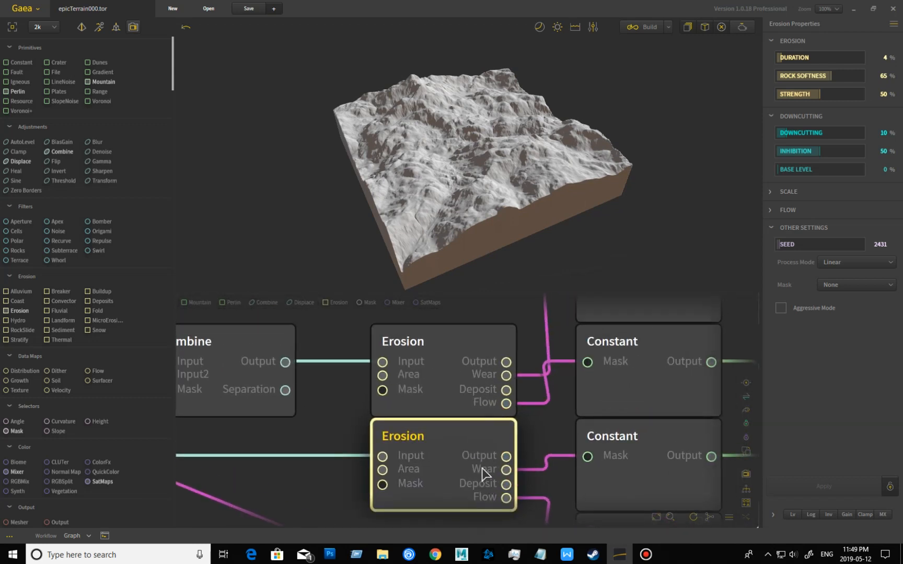
scroll(441, 416, down, 3)
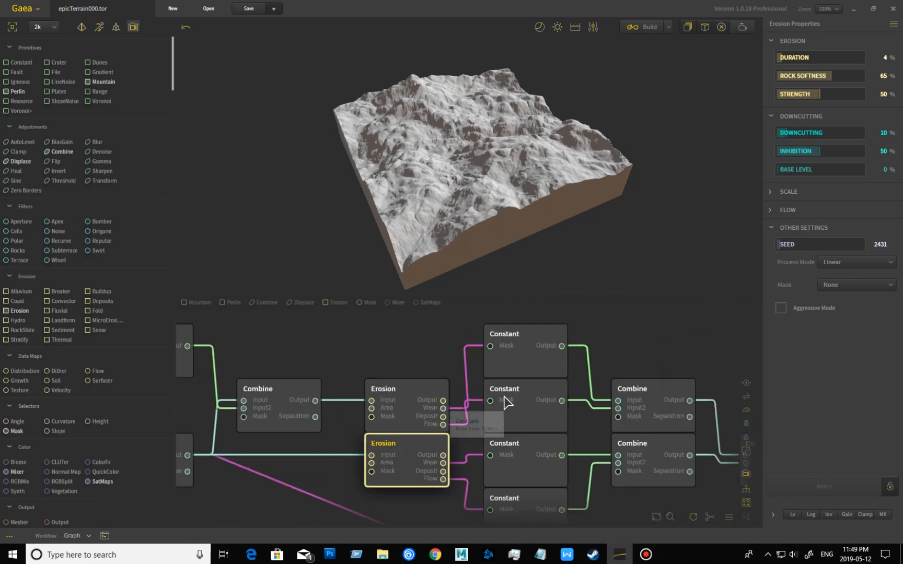
middle_drag(504, 402, 455, 418)
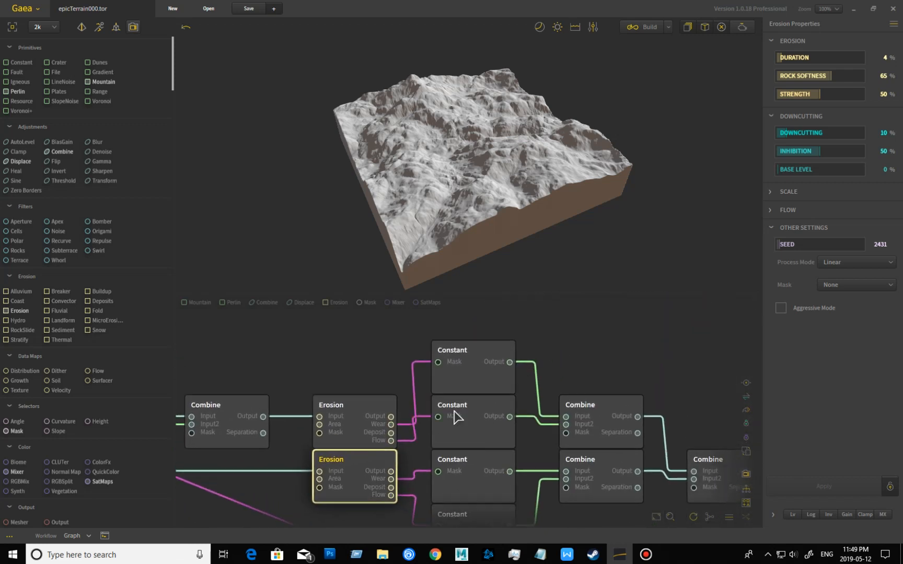
click(481, 380)
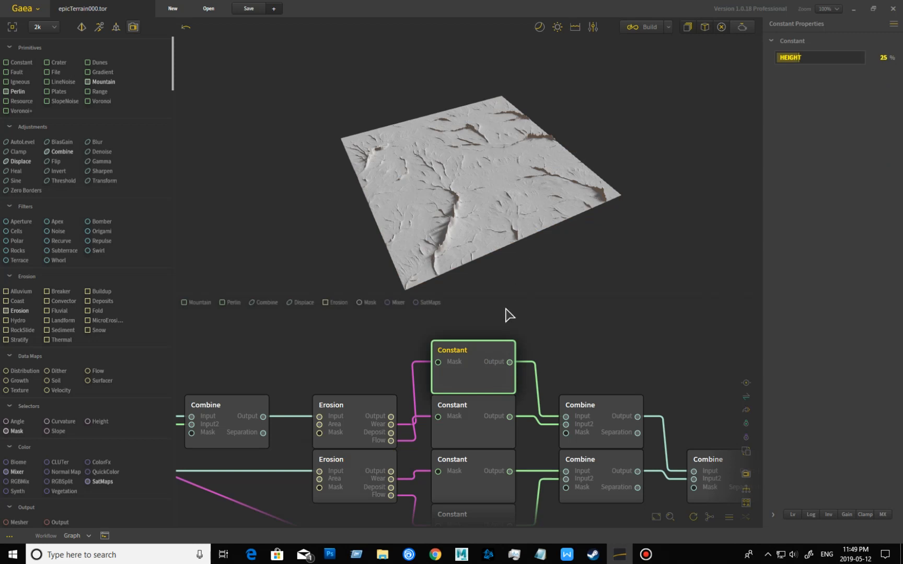
scroll(506, 214, up, 5)
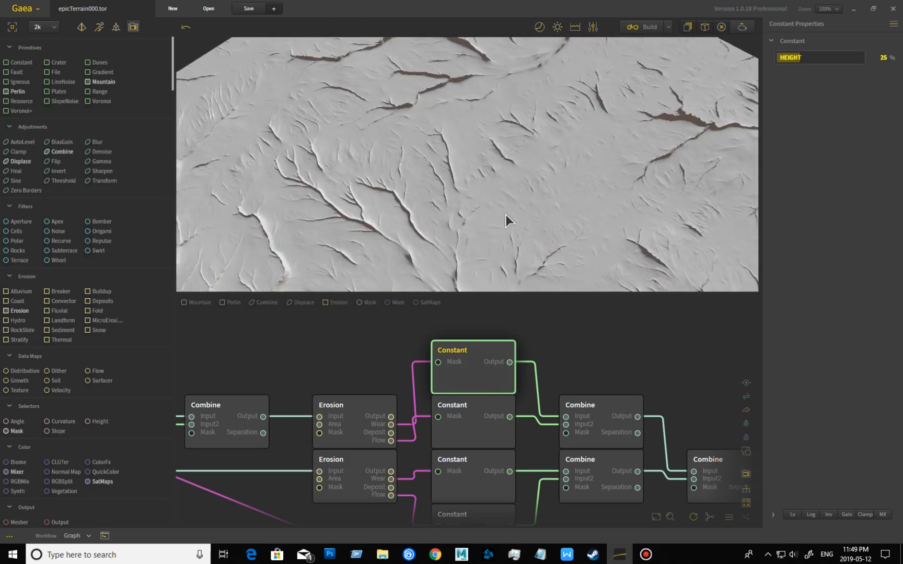
drag(506, 214, 281, 233)
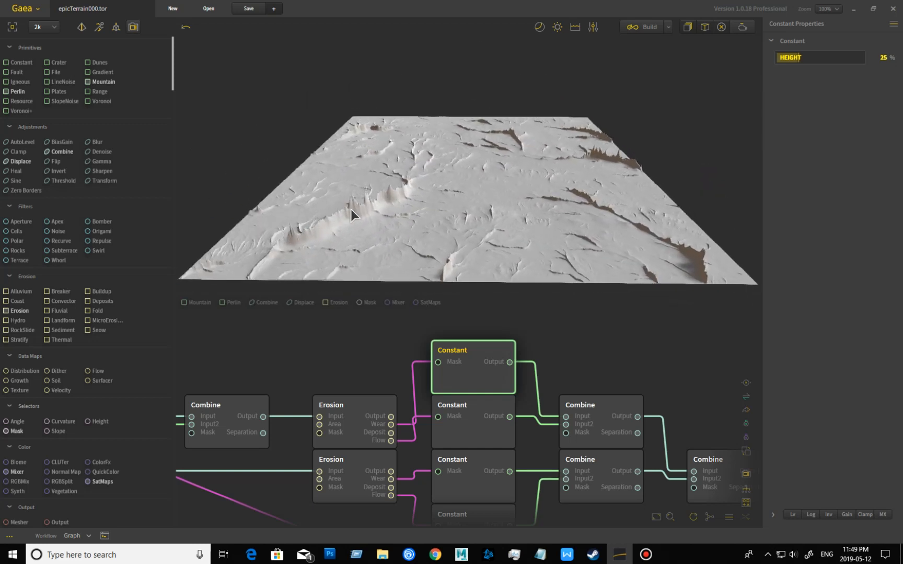
drag(393, 252, 262, 229)
drag(442, 221, 496, 277)
scroll(498, 256, down, 3)
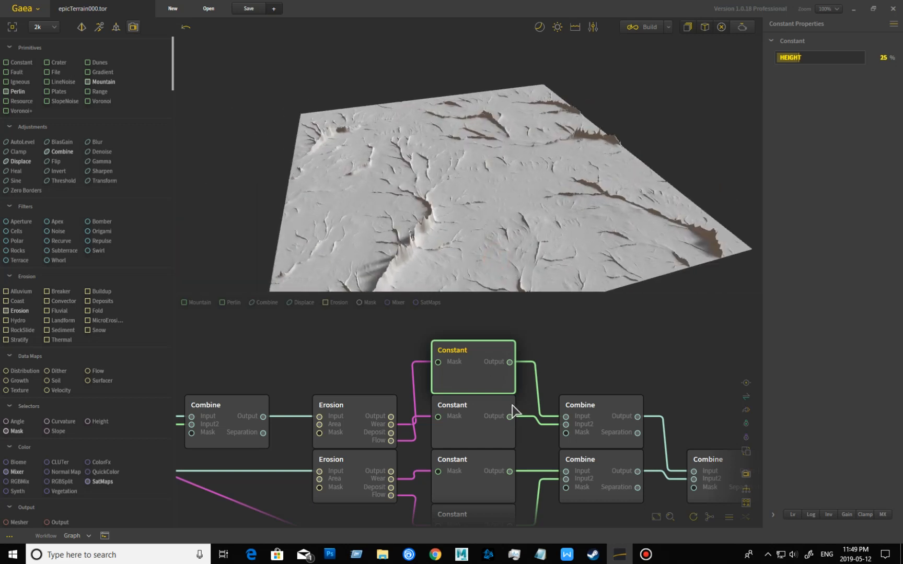
Compare the second Constant node's masked terrain with that of the topmost Constant node
click(479, 434)
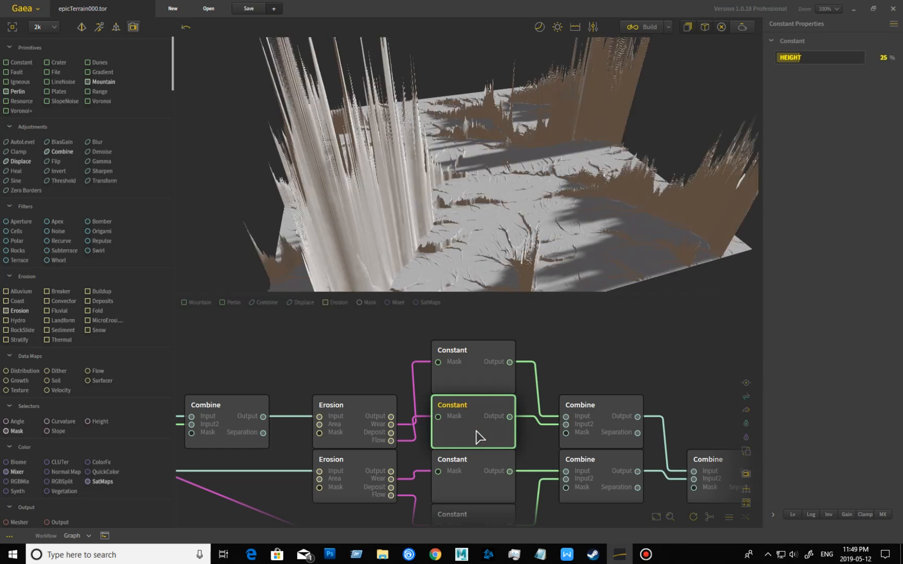
drag(483, 214, 413, 173)
drag(473, 271, 486, 302)
click(479, 362)
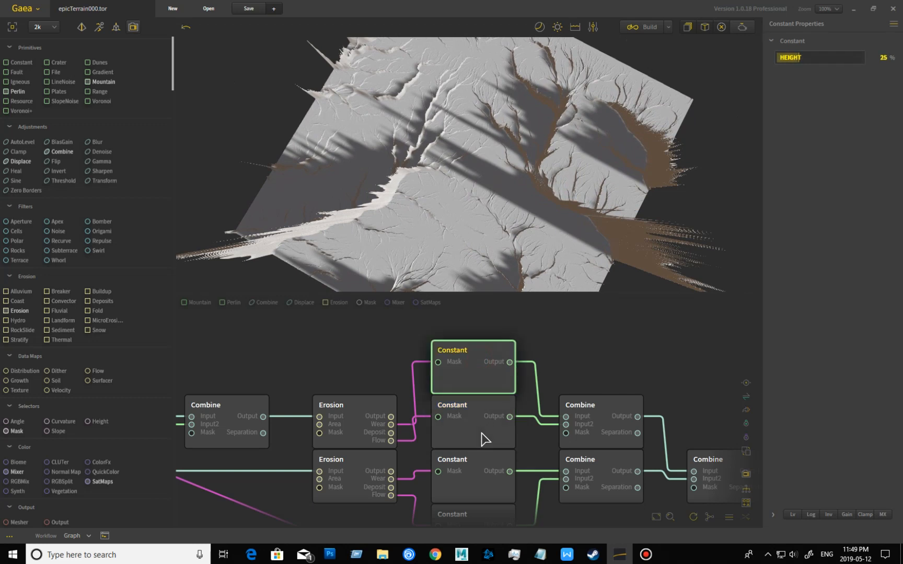
click(481, 439)
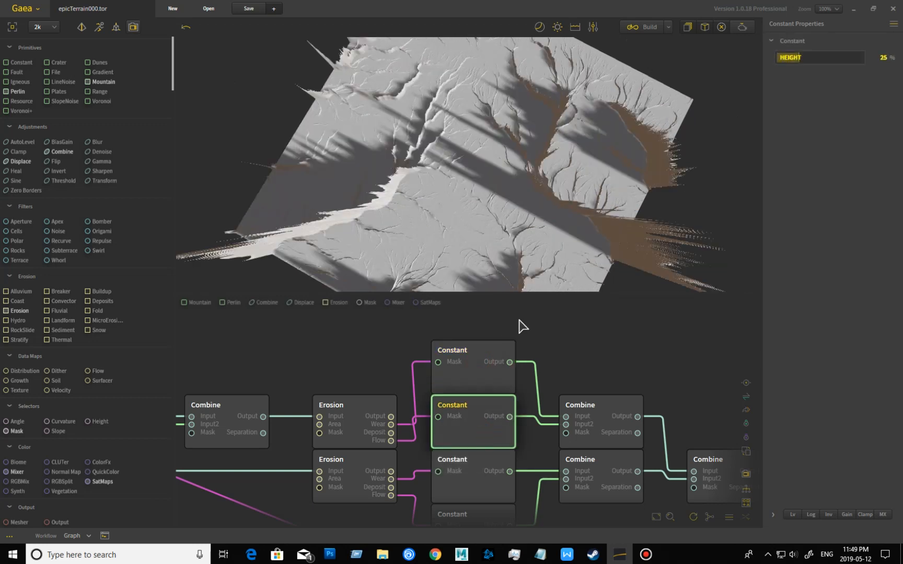
Preview the two Constant nodes masked by the Wear and Flow outputs of the lower Erosion node
drag(609, 360, 541, 335)
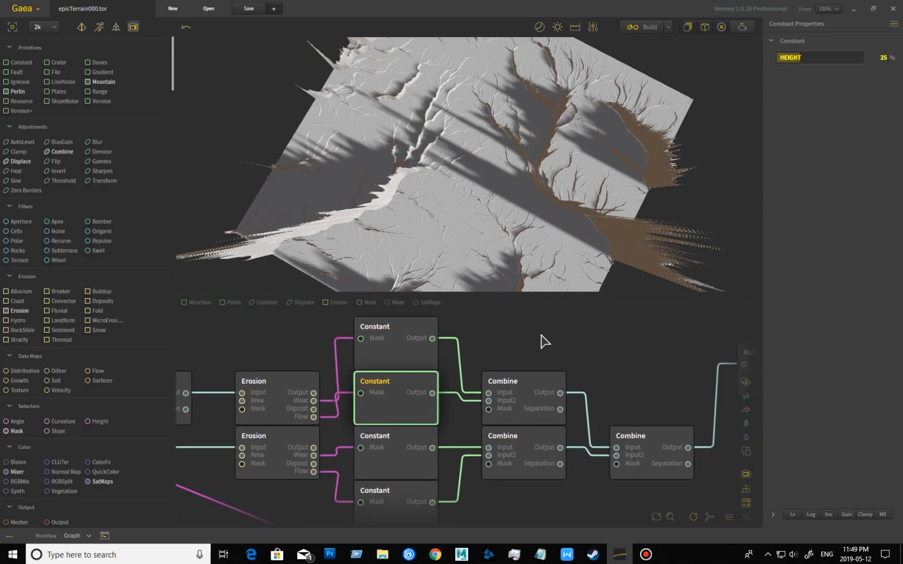
click(407, 477)
drag(621, 392, 661, 375)
click(449, 499)
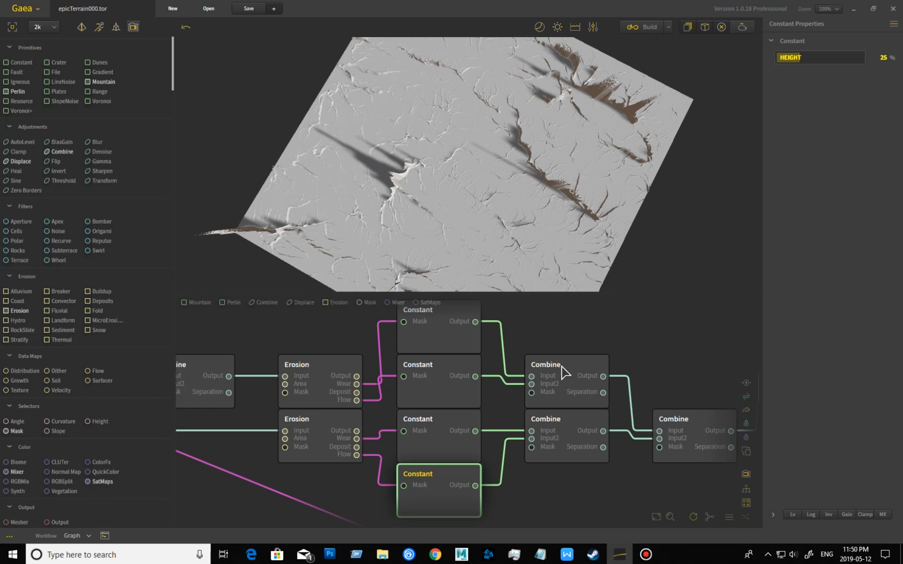
Preview the two Combine nodes that blend the Constant pairs, and the Combine node that merges their results
click(562, 382)
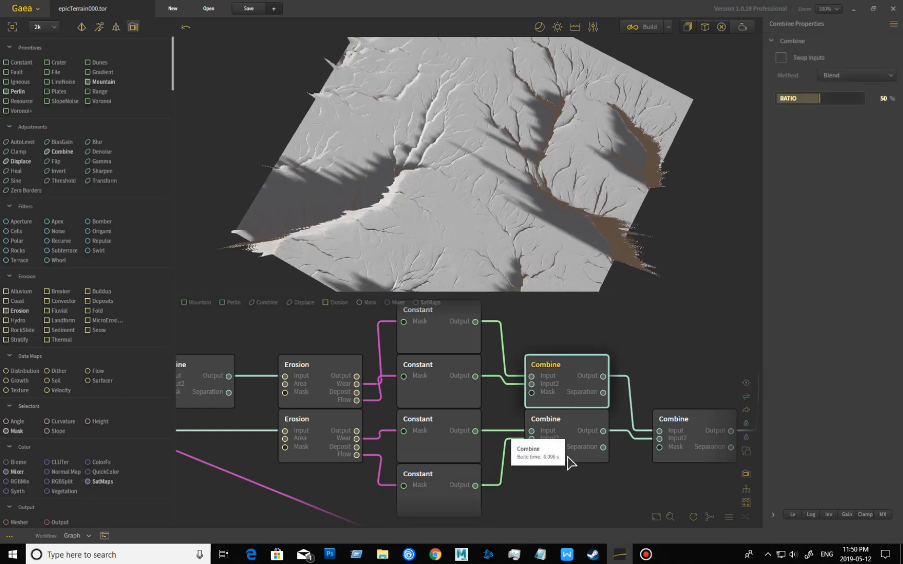
click(584, 440)
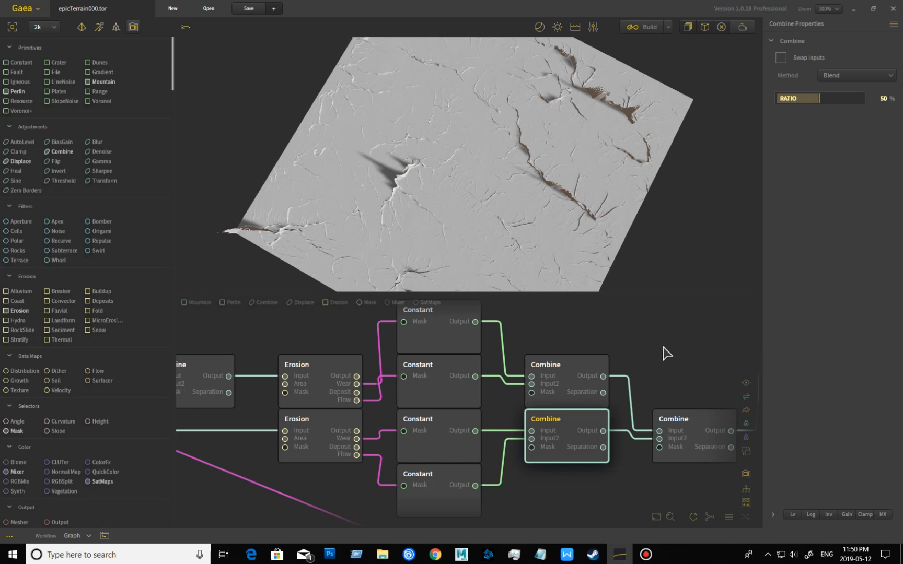
click(692, 434)
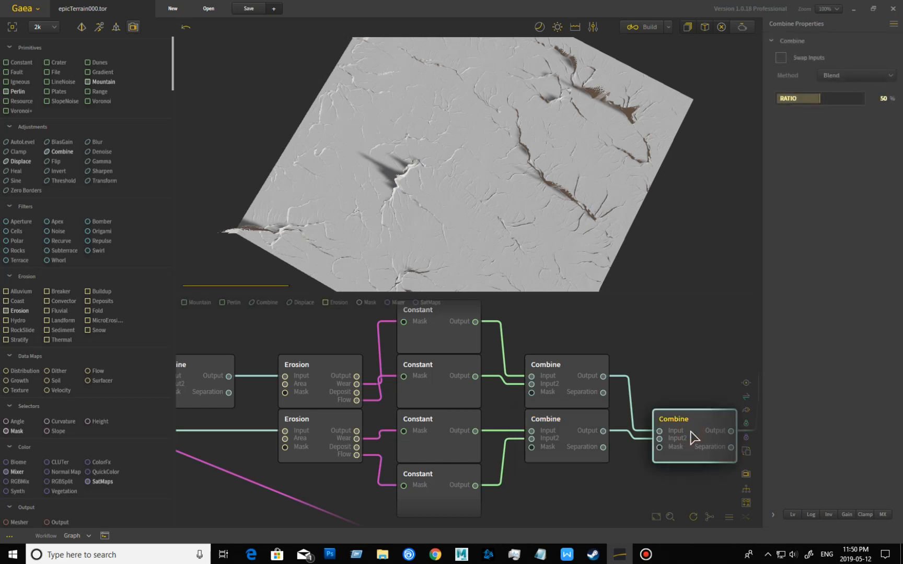
mouse_move(511, 112)
mouse_down()
mouse_move(501, 251)
mouse_move(611, 204)
mouse_move(362, 208)
mouse_move(689, 243)
mouse_up()
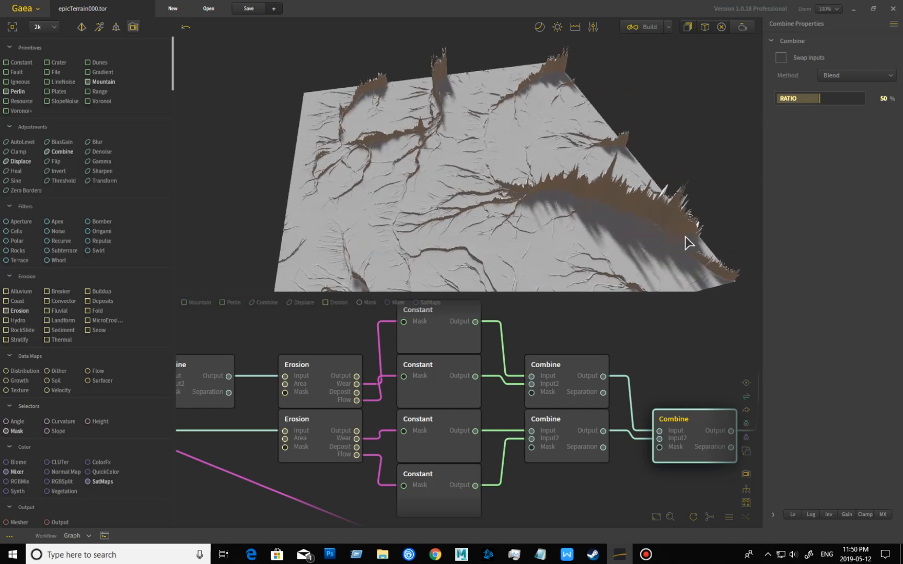
Compare the upper and lower mask Combine nodes against the merged Combine result, and examine that result from another side
click(577, 433)
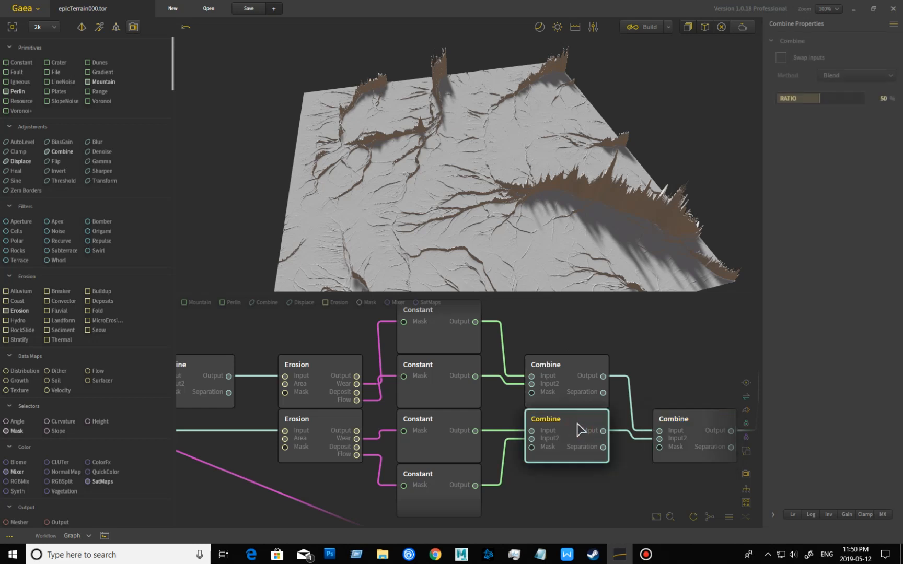
click(582, 392)
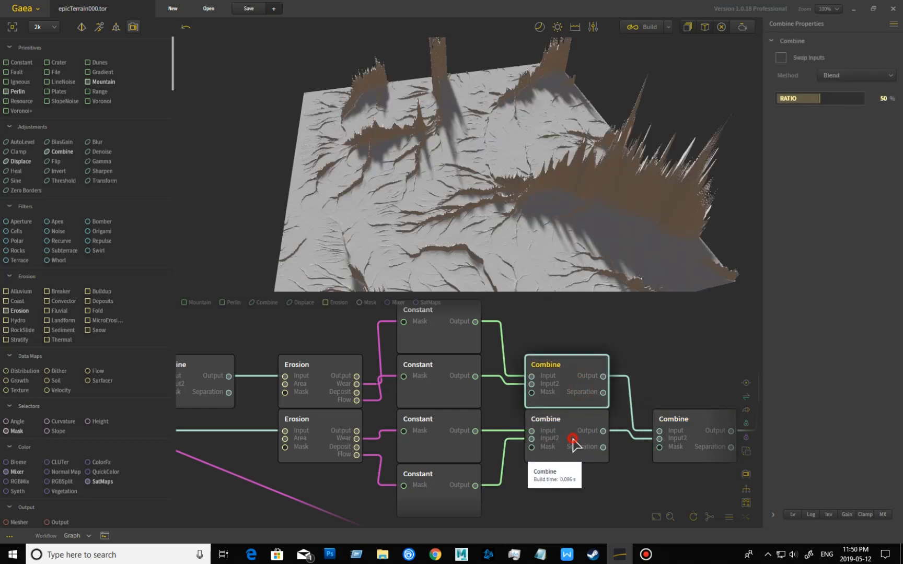
click(573, 440)
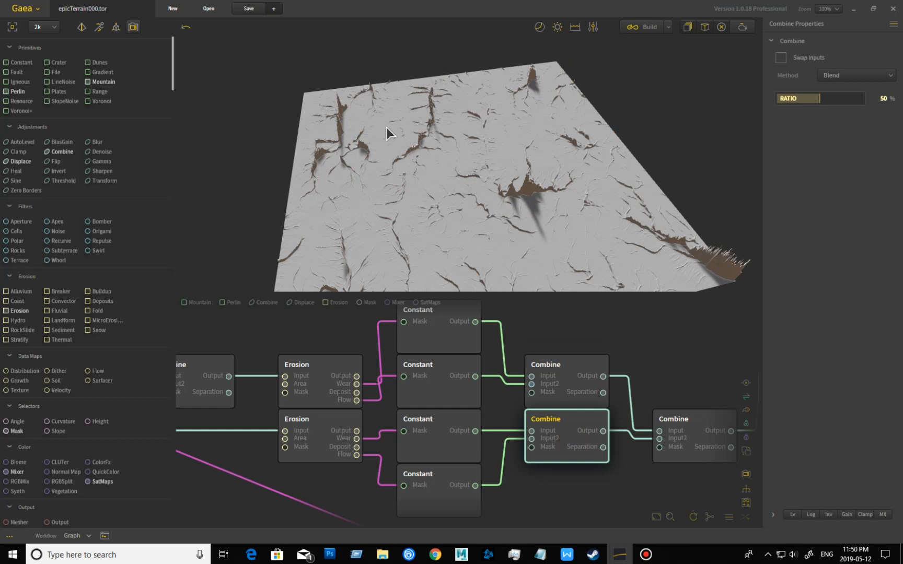
click(695, 432)
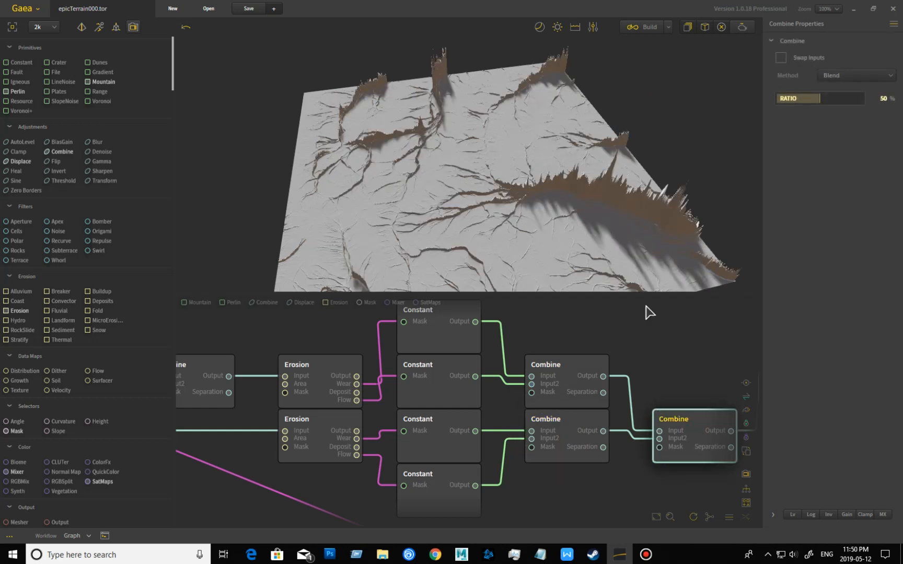
drag(650, 198, 576, 226)
scroll(576, 226, down, 3)
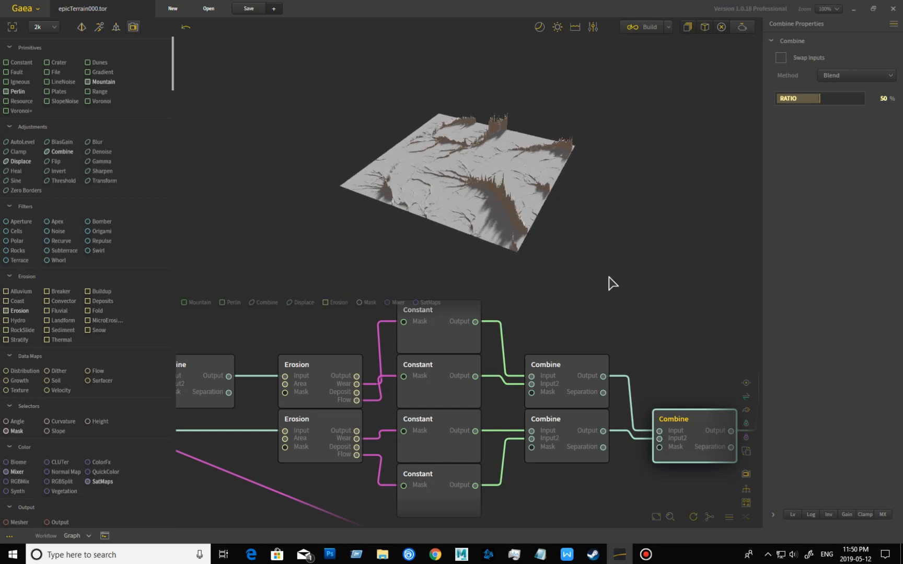
Preview the AutoLevel node after the merged masks and examine its settings and the amplified channel terrain from several angles
scroll(650, 359, down, 4)
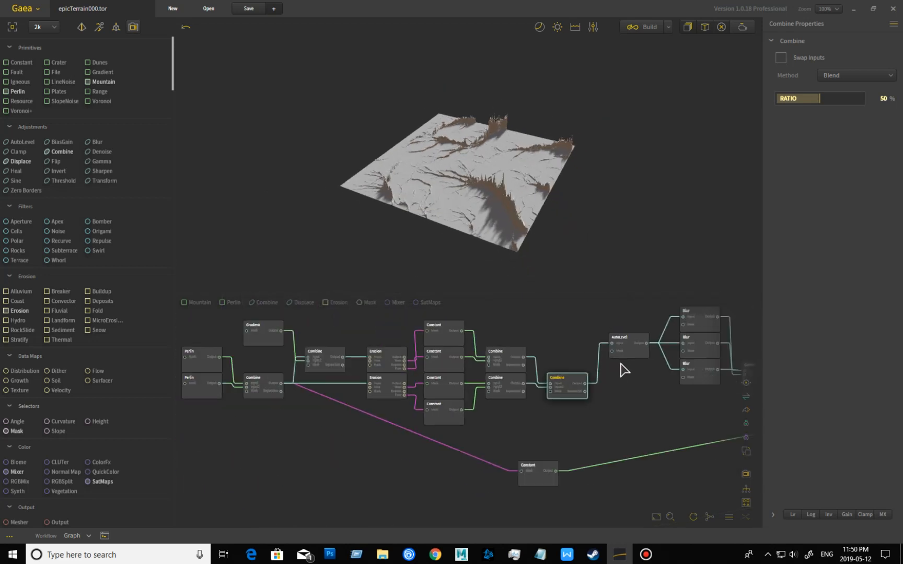
click(635, 351)
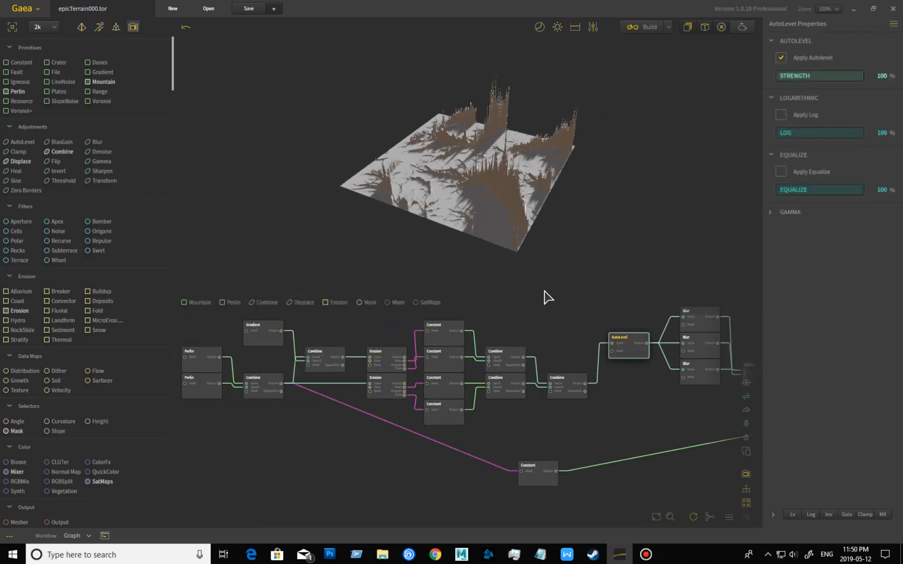
scroll(487, 205, up, 1)
scroll(455, 210, up, 3)
drag(457, 211, 470, 272)
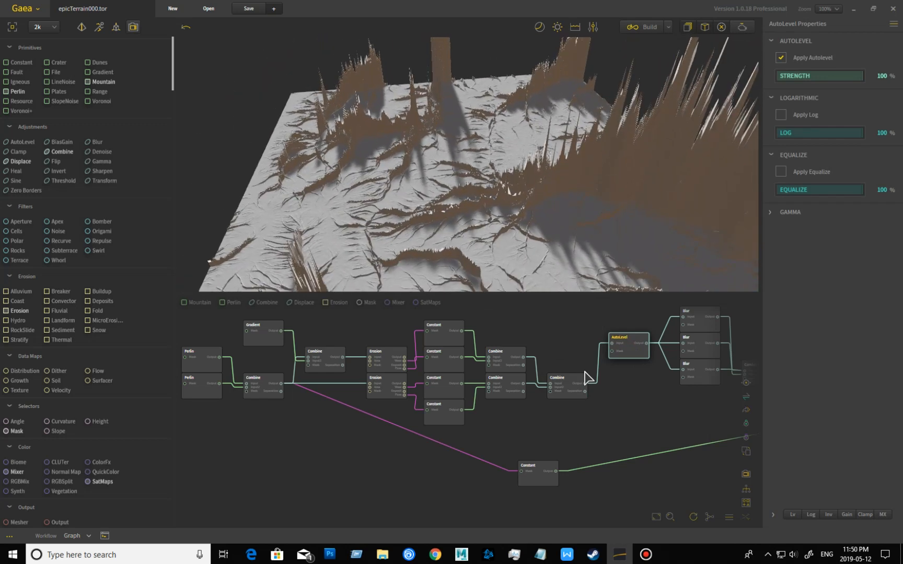
drag(659, 395, 471, 440)
scroll(482, 450, up, 1)
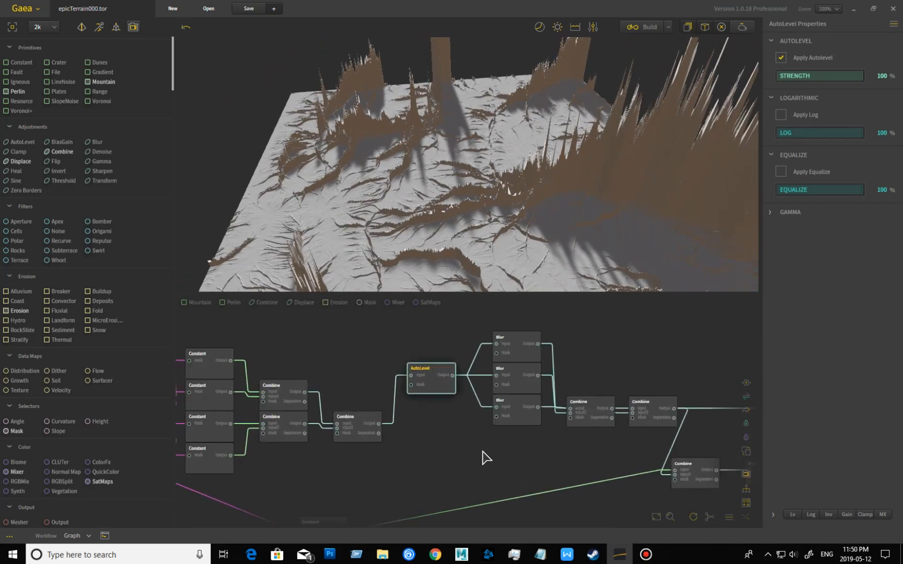
drag(475, 264, 527, 223)
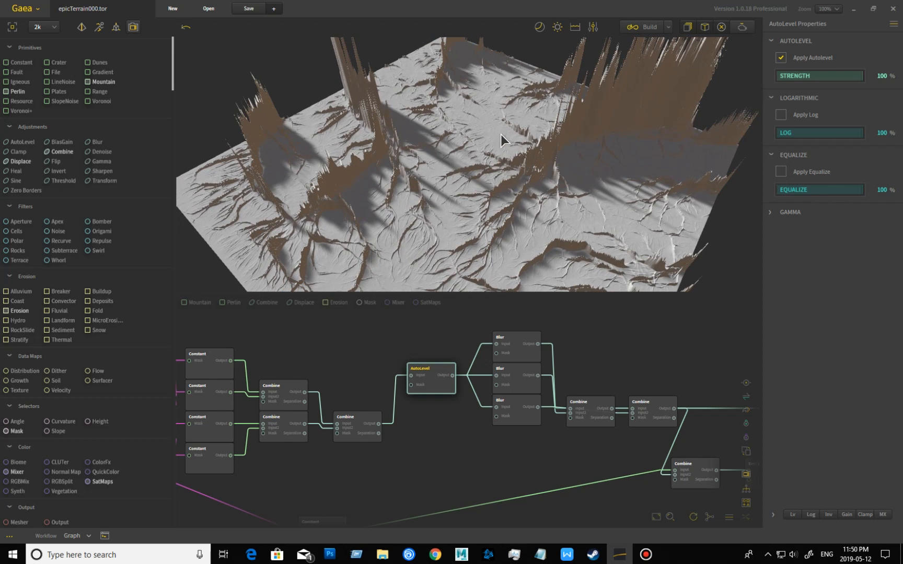
drag(560, 196, 584, 182)
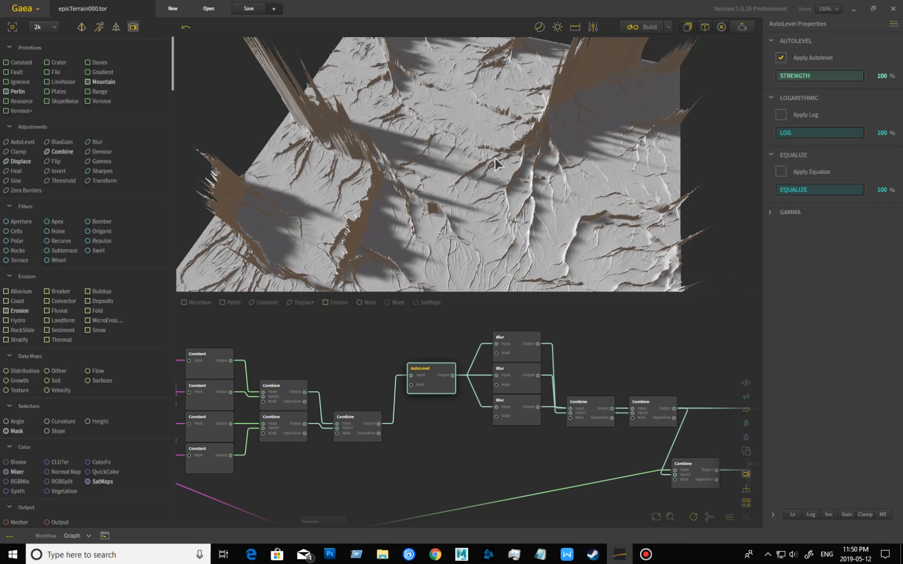
mouse_move(570, 190)
mouse_down()
mouse_move(501, 221)
mouse_move(510, 237)
mouse_move(484, 234)
mouse_up()
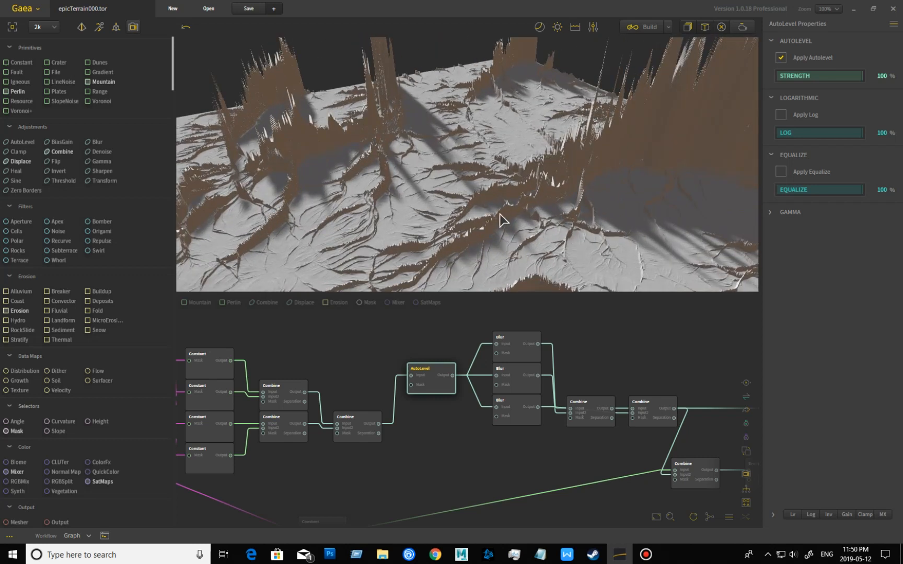
drag(521, 232, 526, 218)
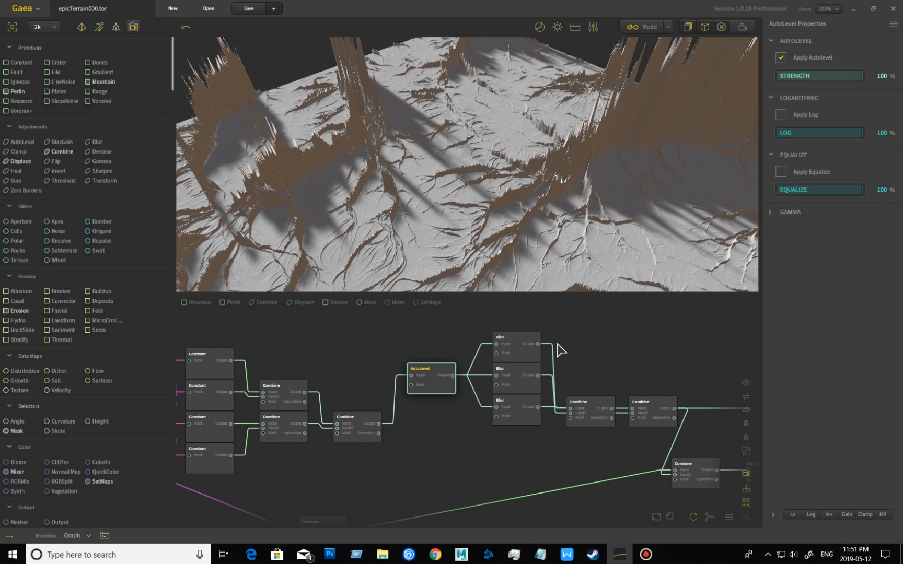
Compare the Power settings and smoothing of the three Blur nodes fed by the AutoLevel node
click(519, 358)
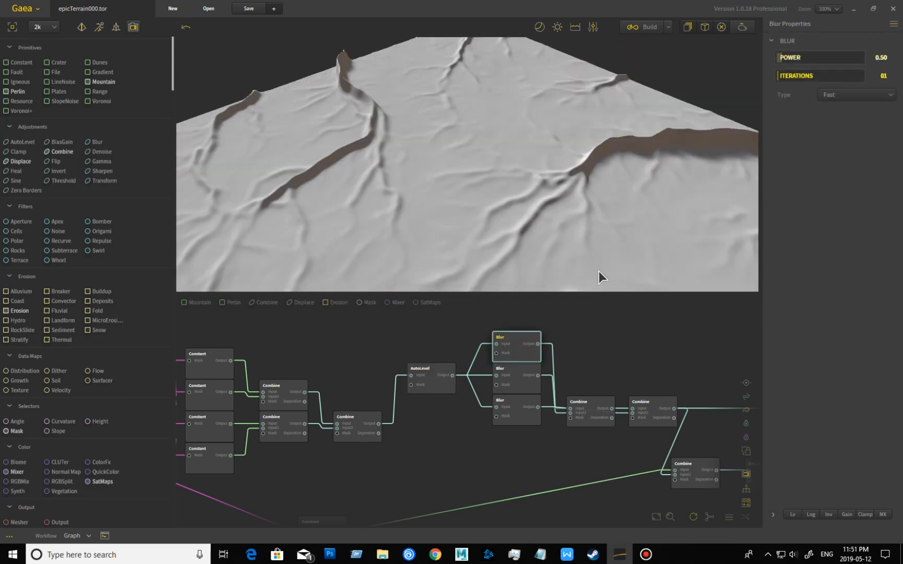
click(531, 384)
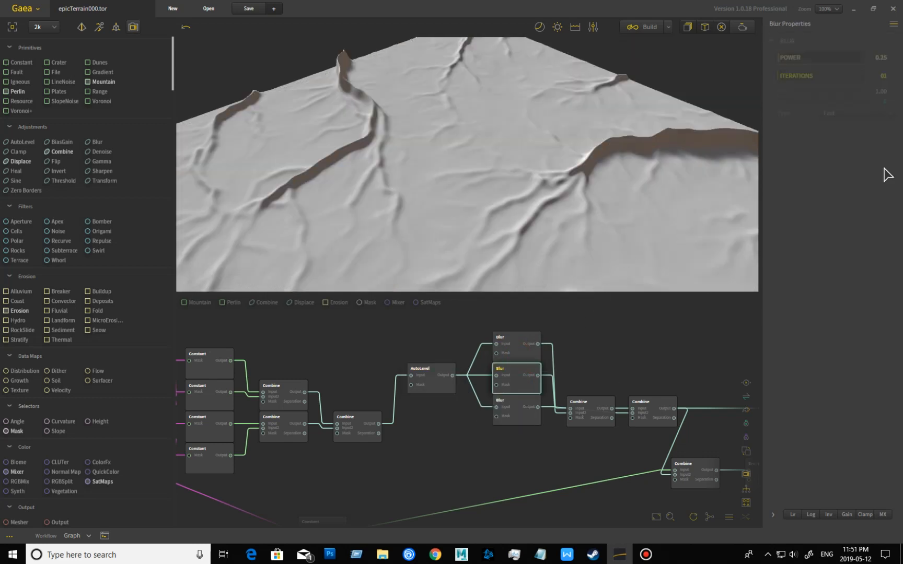
click(520, 415)
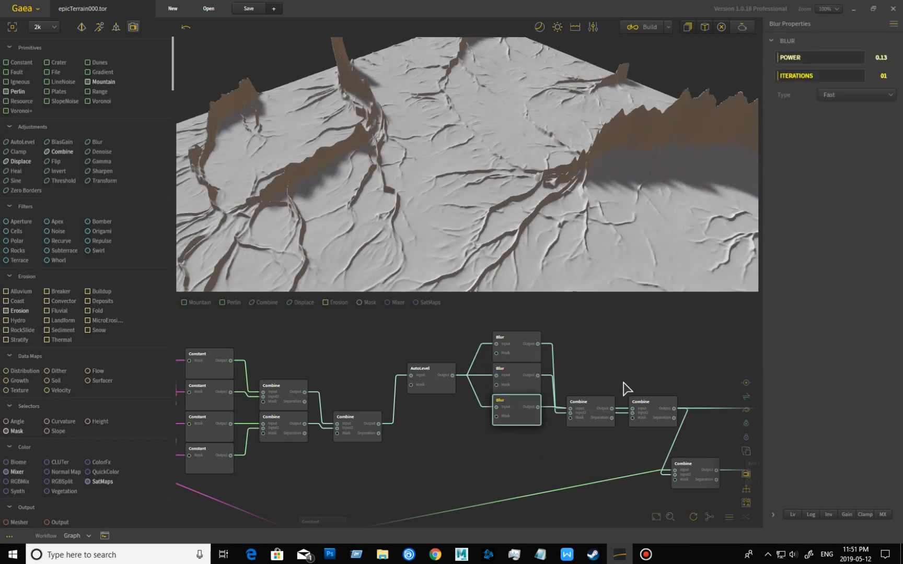
Preview the two successive Combine nodes that blend the three Blur outputs and examine the final blended mask terrain
click(583, 418)
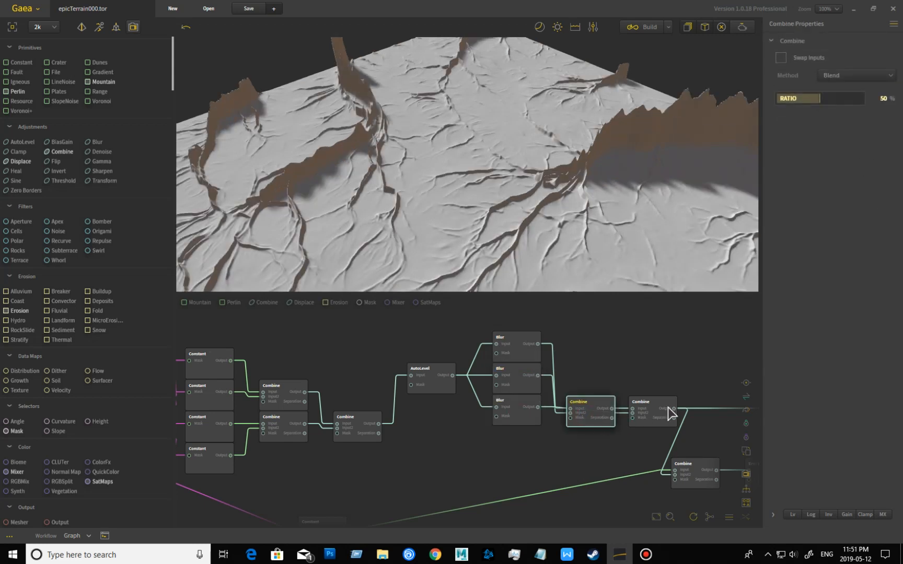
click(651, 413)
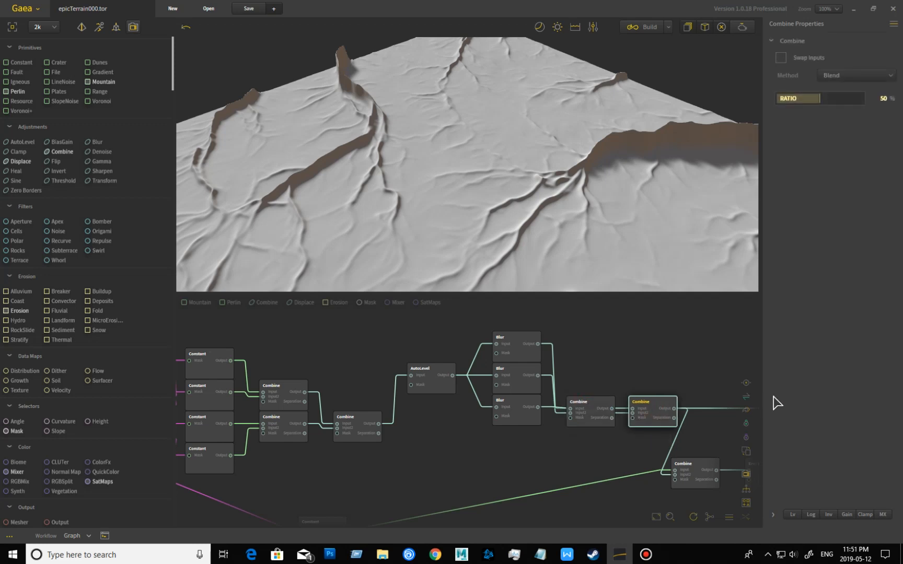
mouse_move(453, 207)
mouse_down()
mouse_move(488, 218)
mouse_move(387, 258)
mouse_up()
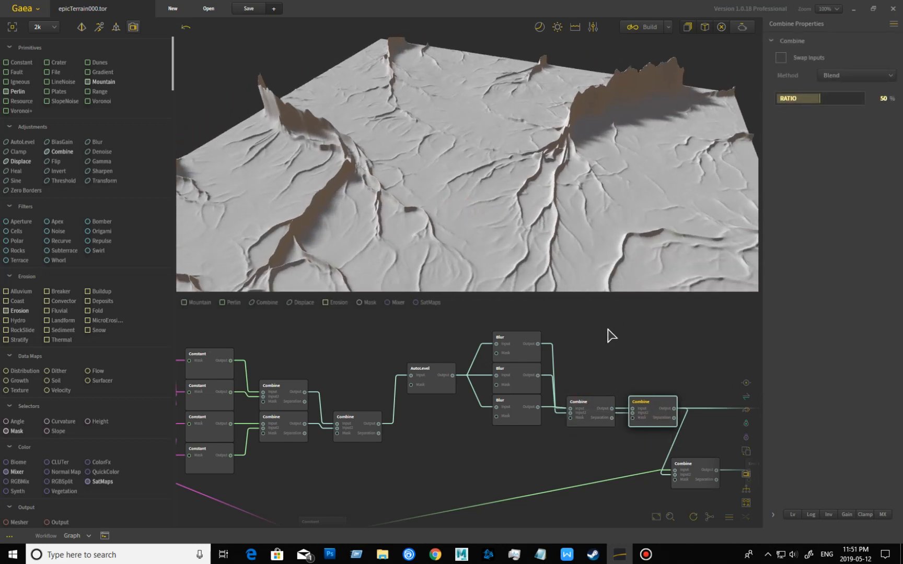
Preview the lone Constant node below the mask branch and examine its terrain from another angle
middle_drag(471, 478, 494, 409)
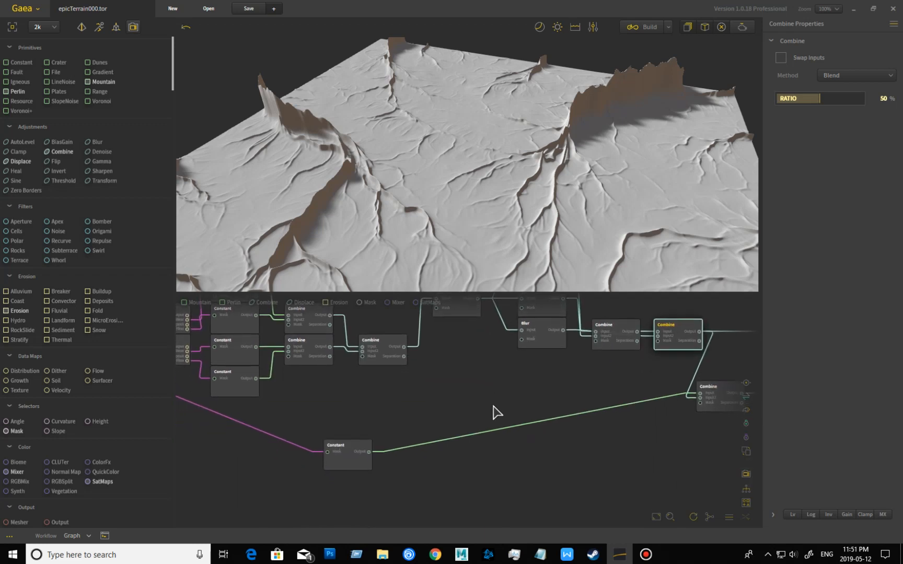
click(344, 464)
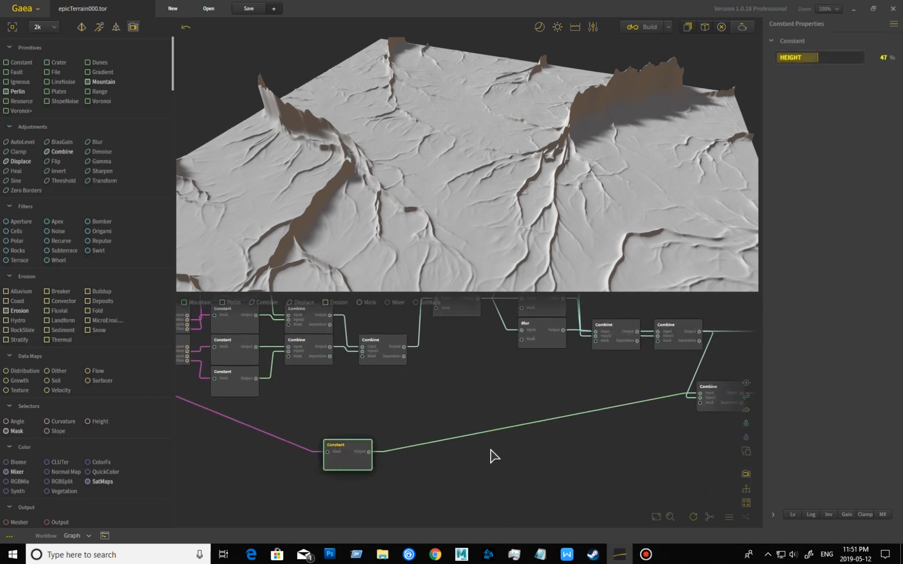
middle_drag(534, 460, 416, 465)
drag(562, 181, 506, 209)
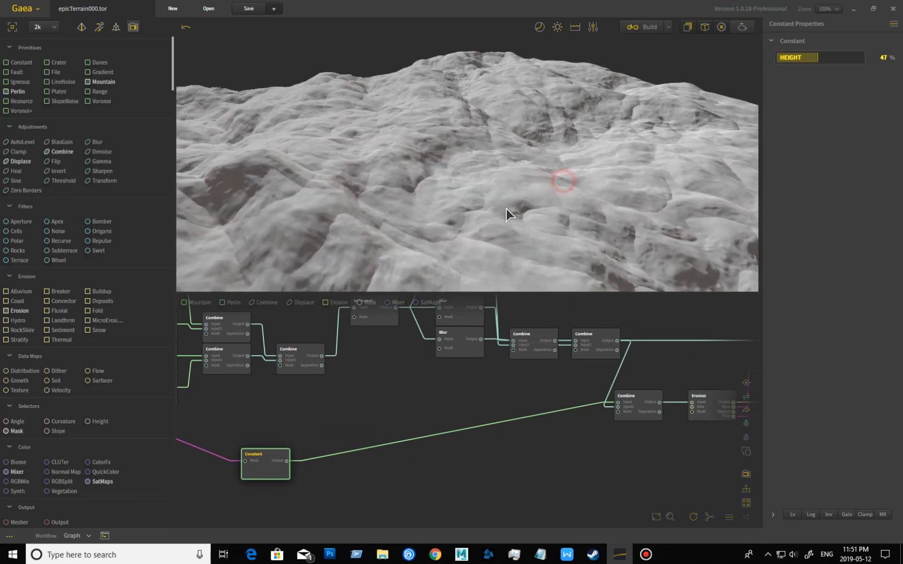
scroll(508, 205, down, 3)
Trace the lone Constant node back to its source Combine node and compare the two terrains
middle_drag(357, 423, 579, 439)
middle_drag(352, 454, 440, 458)
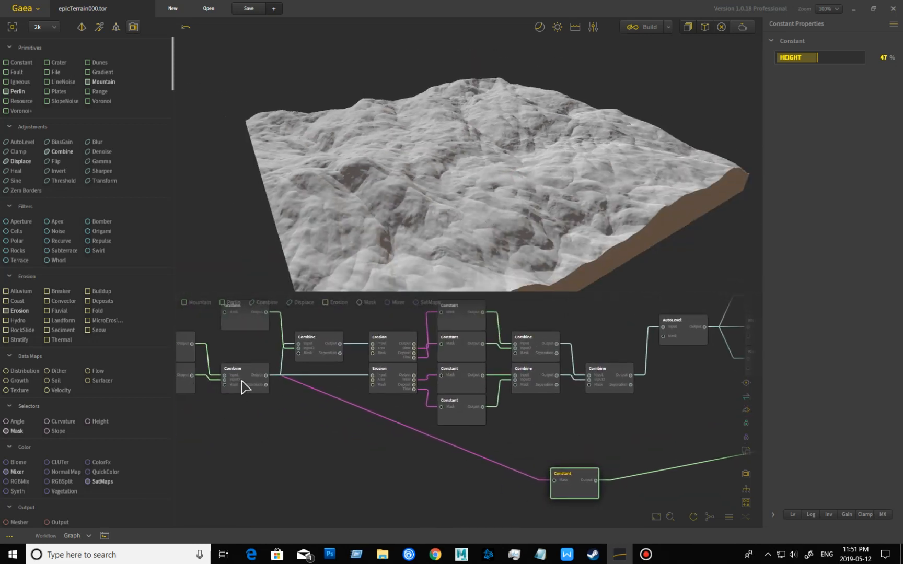
click(242, 387)
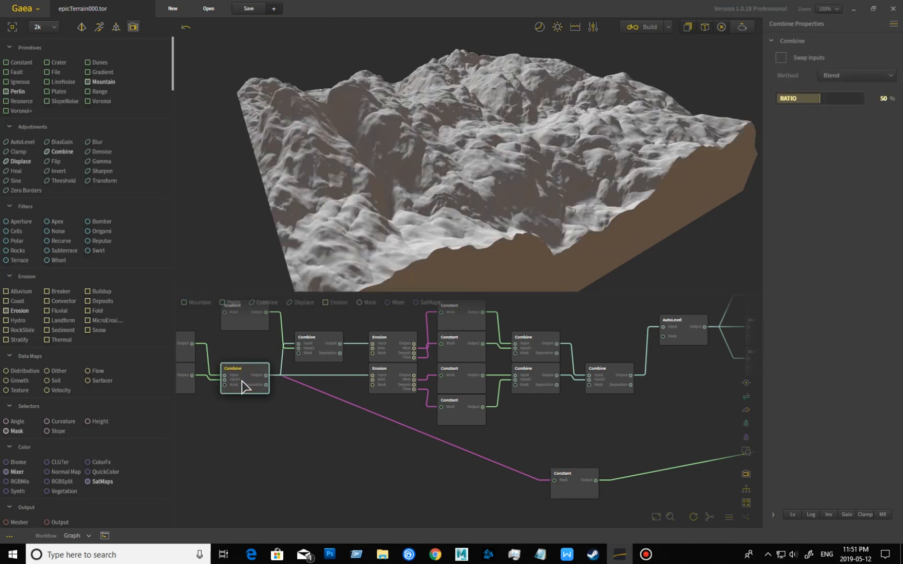
click(575, 493)
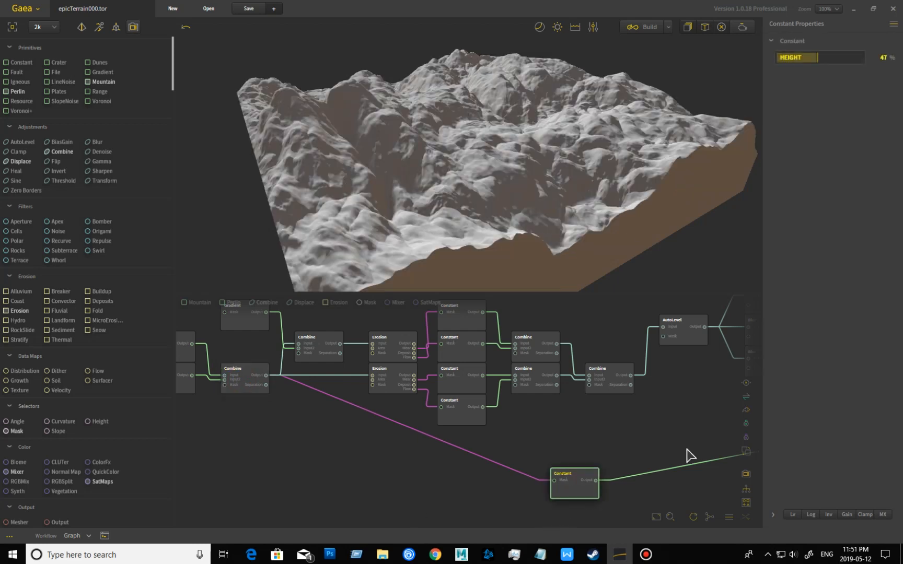
drag(550, 170, 465, 145)
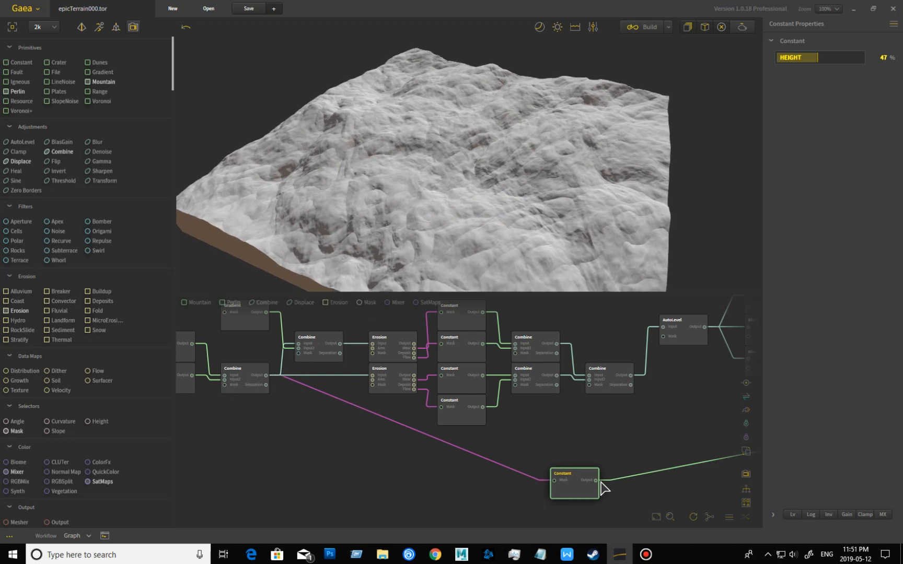
Preview the Combine node that subtracts the blended channel mask from the Constant terrain, and examine the carved channels from several angles
middle_drag(646, 441, 384, 453)
middle_drag(485, 445, 345, 446)
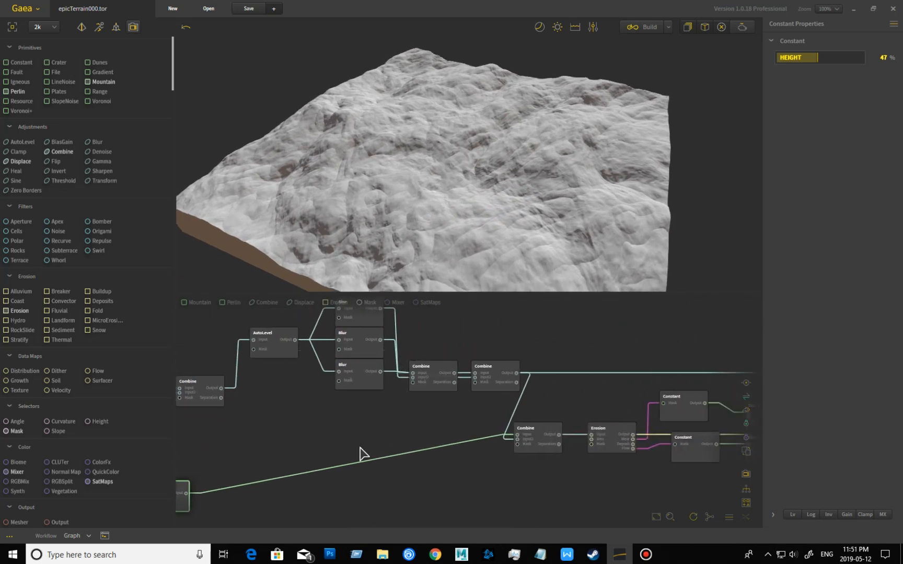
click(500, 388)
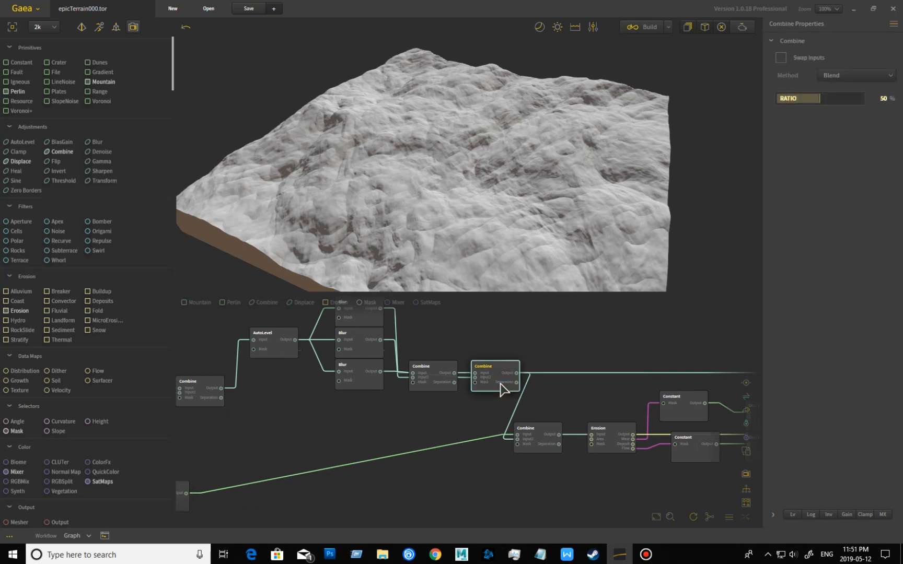
click(539, 441)
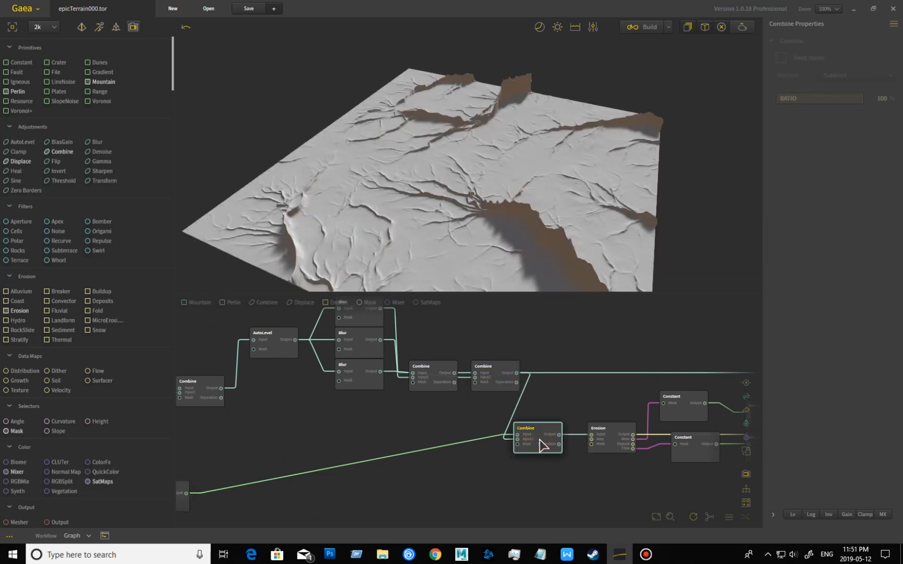
drag(506, 236, 464, 230)
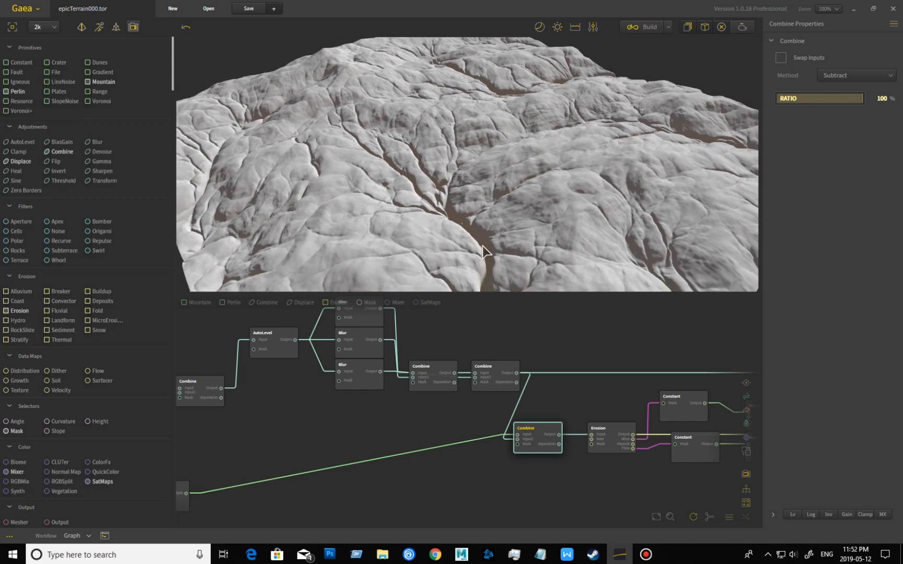
scroll(486, 194, down, 5)
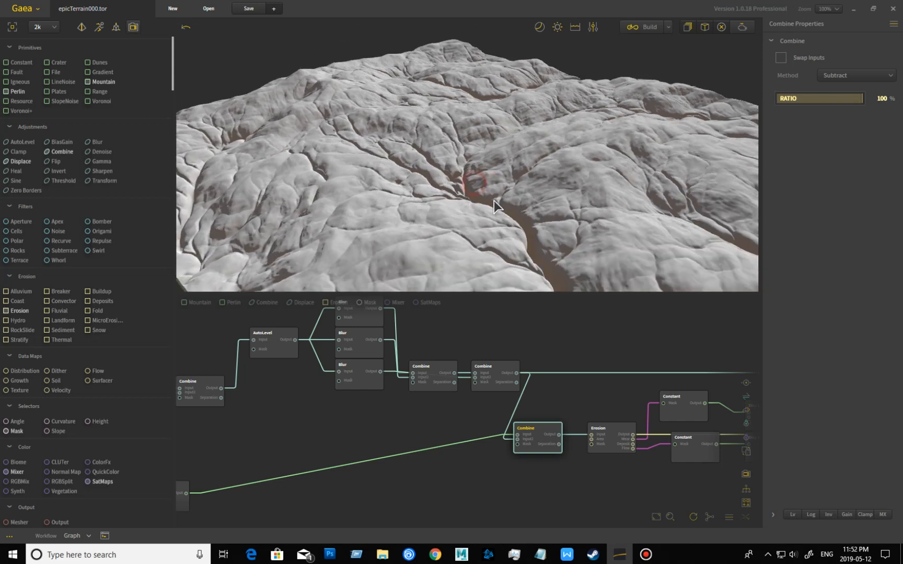
drag(527, 226, 547, 244)
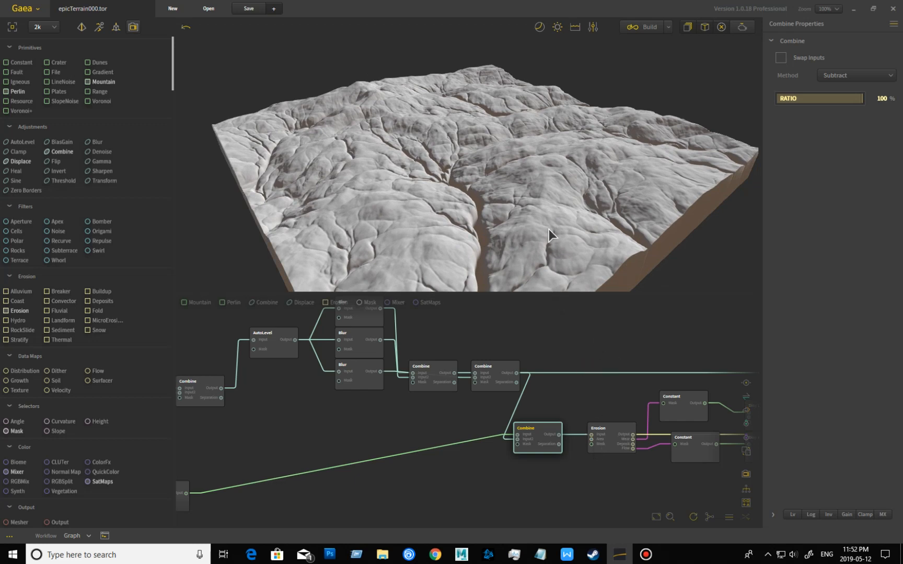
mouse_move(426, 218)
mouse_down()
mouse_move(463, 222)
mouse_move(501, 208)
mouse_move(529, 215)
mouse_move(533, 226)
mouse_move(508, 233)
mouse_move(452, 223)
mouse_move(427, 208)
mouse_move(418, 221)
mouse_up()
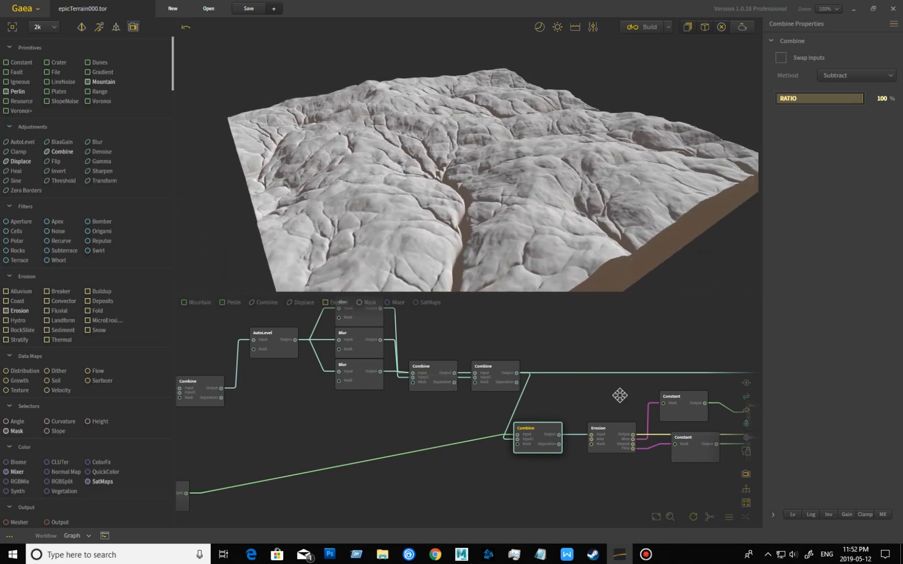
Preview the Erosion node after the Subtract Combine and examine its settings and the eroded channels up close
middle_drag(624, 402, 510, 377)
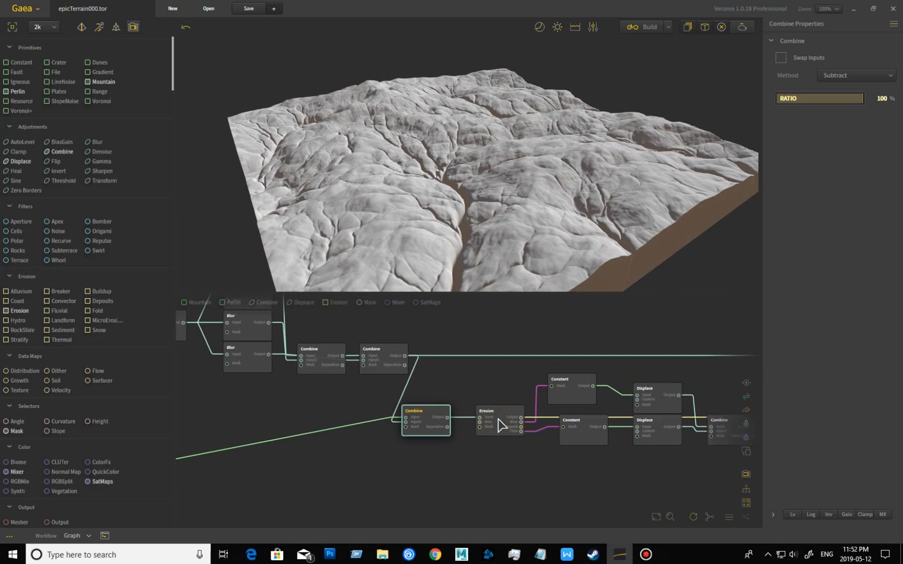
click(501, 426)
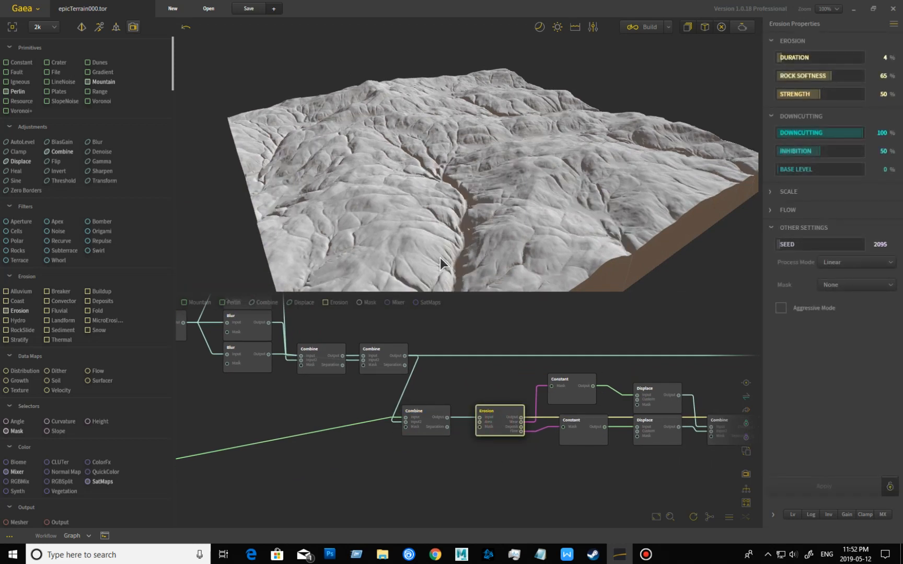
drag(421, 223, 478, 241)
scroll(437, 221, up, 5)
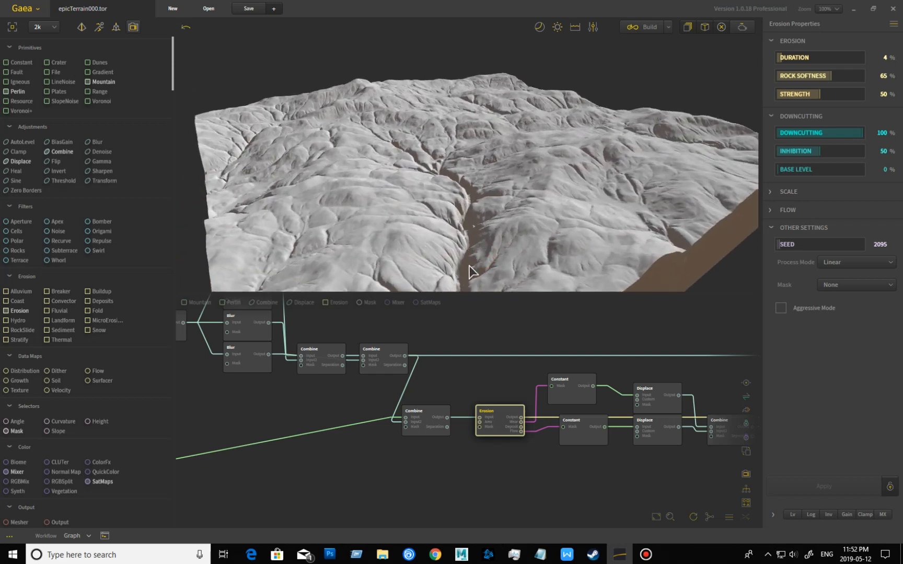
Compare the masks of the two Constant nodes fed by the Erosion node's secondary outputs
middle_drag(622, 346, 475, 345)
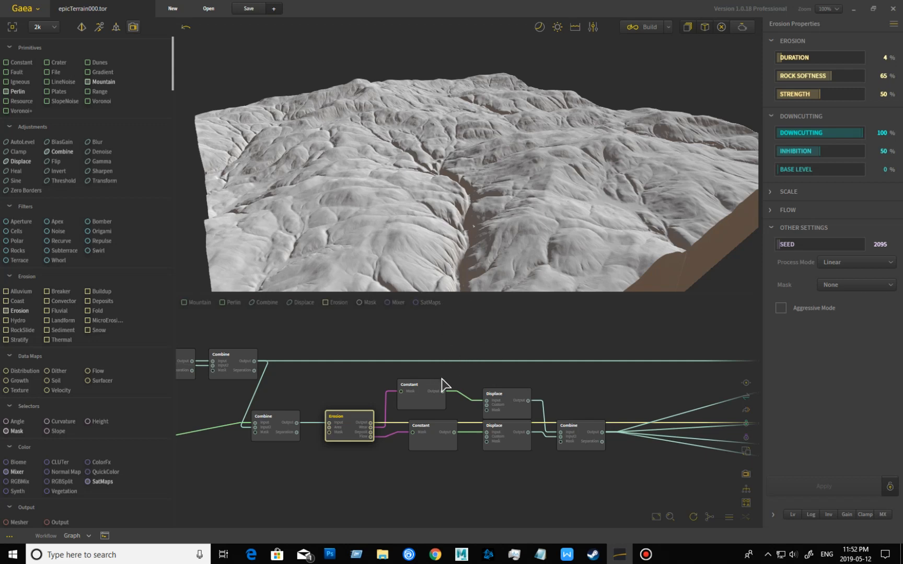
click(427, 406)
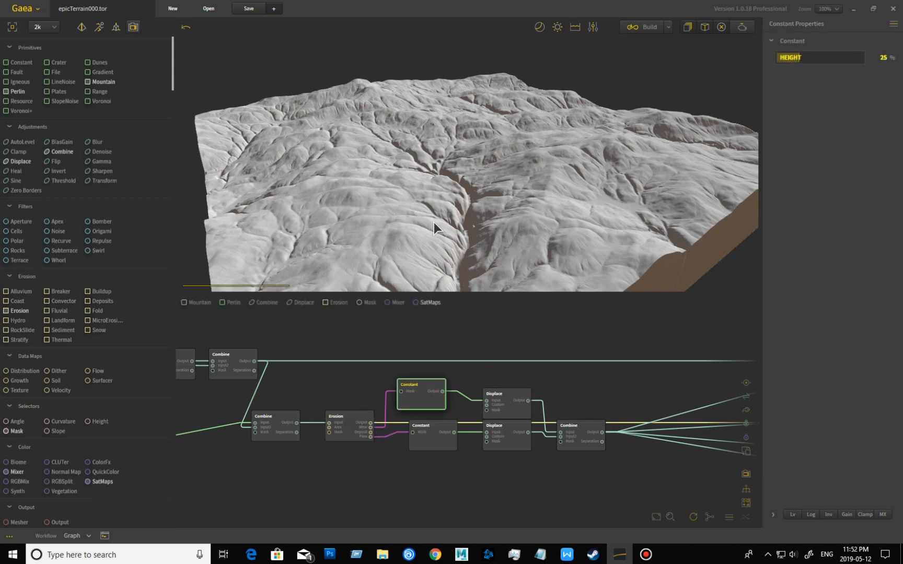
drag(459, 220, 512, 292)
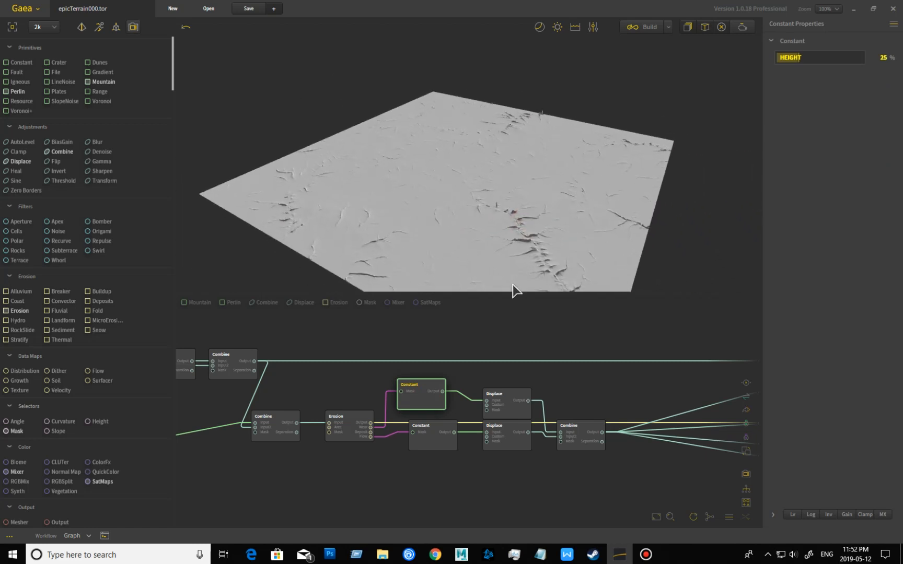
click(429, 447)
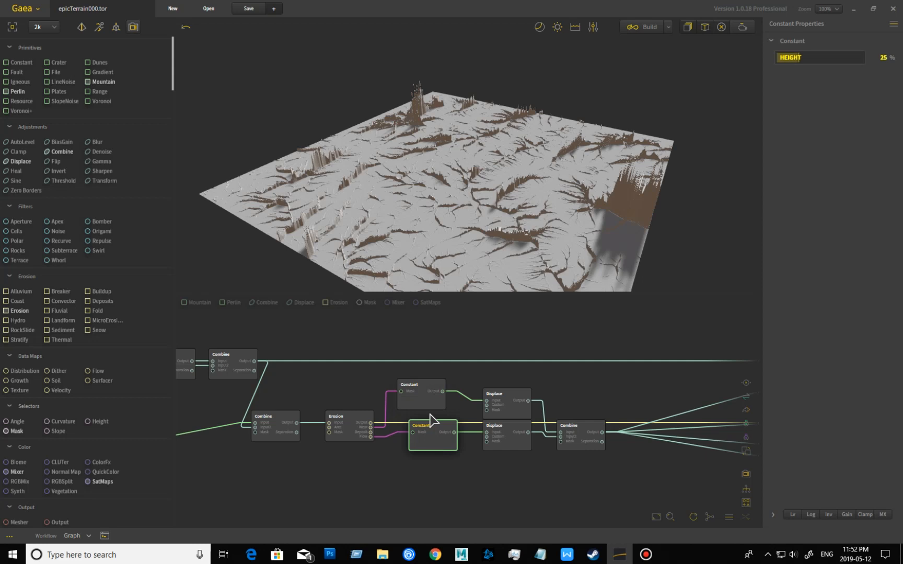
drag(466, 202, 473, 160)
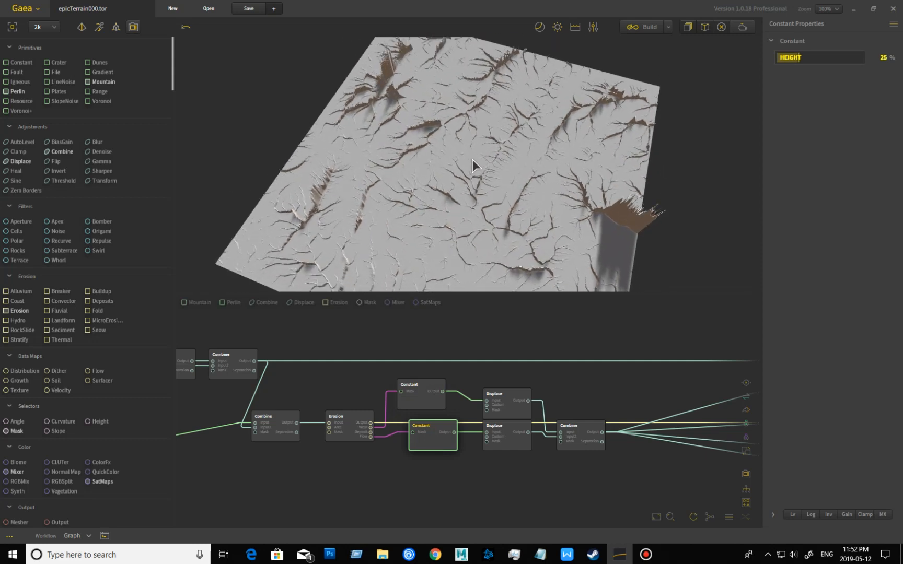
Preview the two Displace nodes after the Constant masks and compare their displacement and noise settings
click(509, 398)
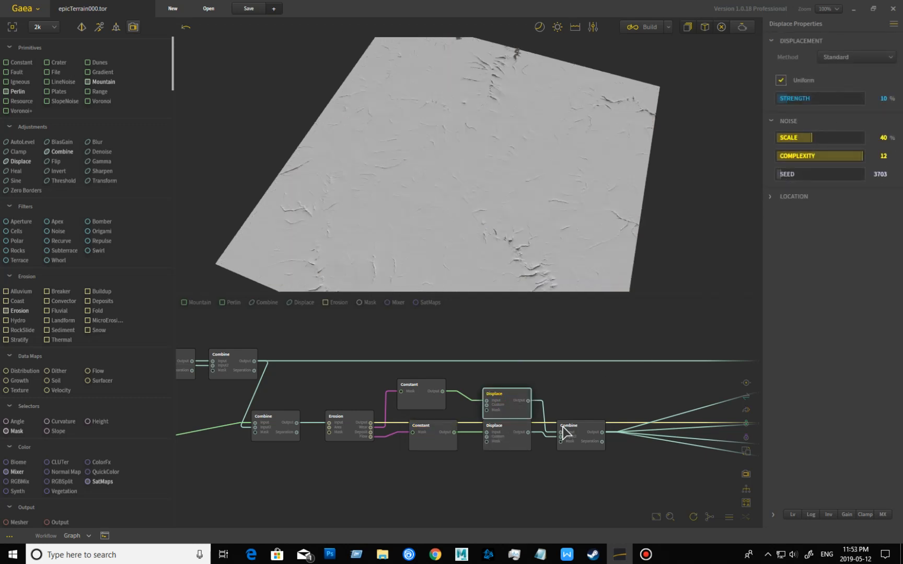
mouse_move(546, 213)
mouse_down()
mouse_move(552, 163)
mouse_move(573, 162)
mouse_move(583, 203)
mouse_move(551, 274)
mouse_up()
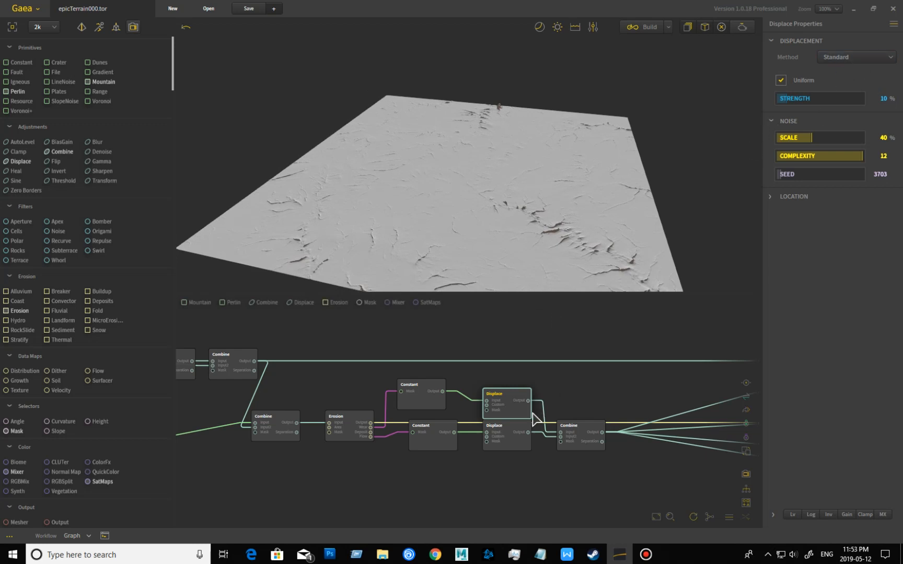
click(531, 438)
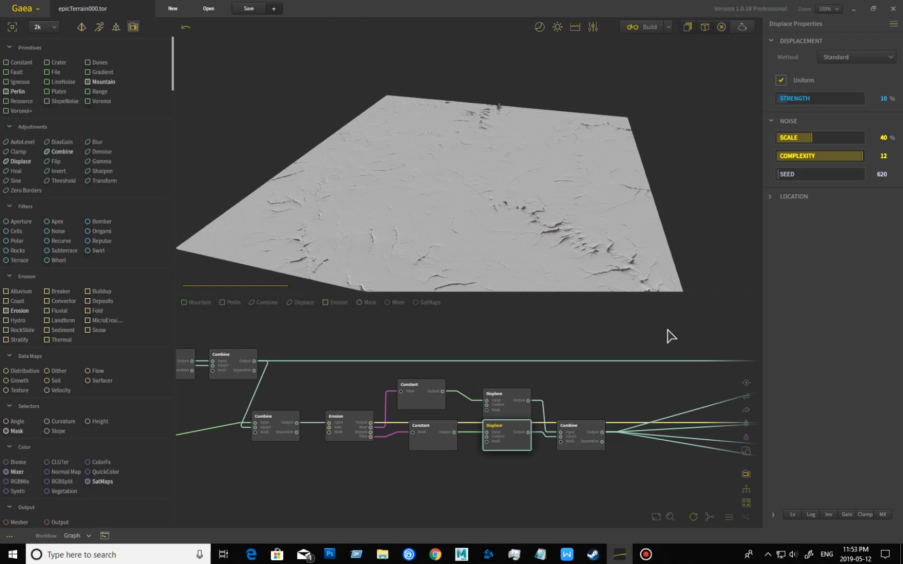
Preview the Combine node that blends the two Displace outputs and examine the merged mask from several angles
click(580, 440)
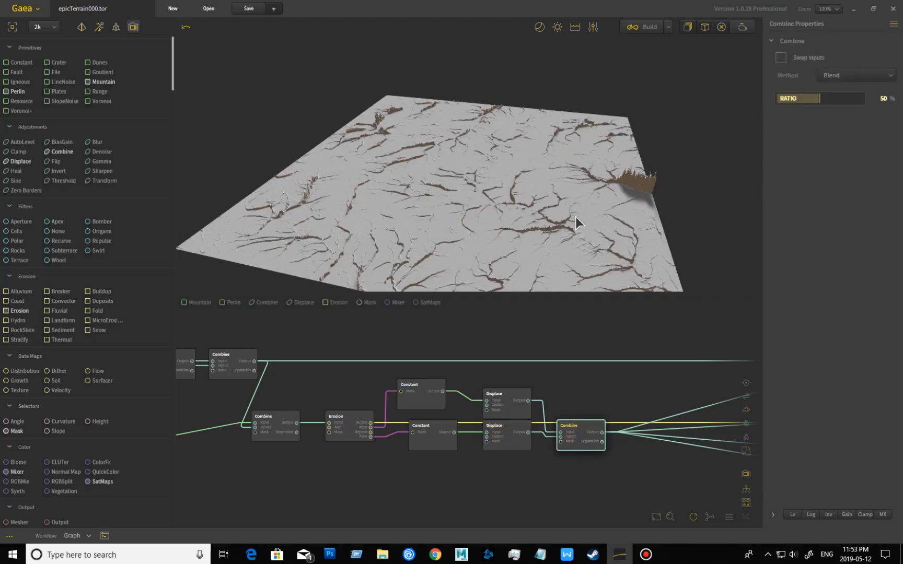
mouse_move(498, 244)
mouse_down()
mouse_move(483, 119)
mouse_move(458, 155)
mouse_move(420, 189)
mouse_move(388, 197)
mouse_move(368, 226)
mouse_move(372, 238)
mouse_move(457, 250)
mouse_move(509, 207)
mouse_move(557, 188)
mouse_move(534, 258)
mouse_up()
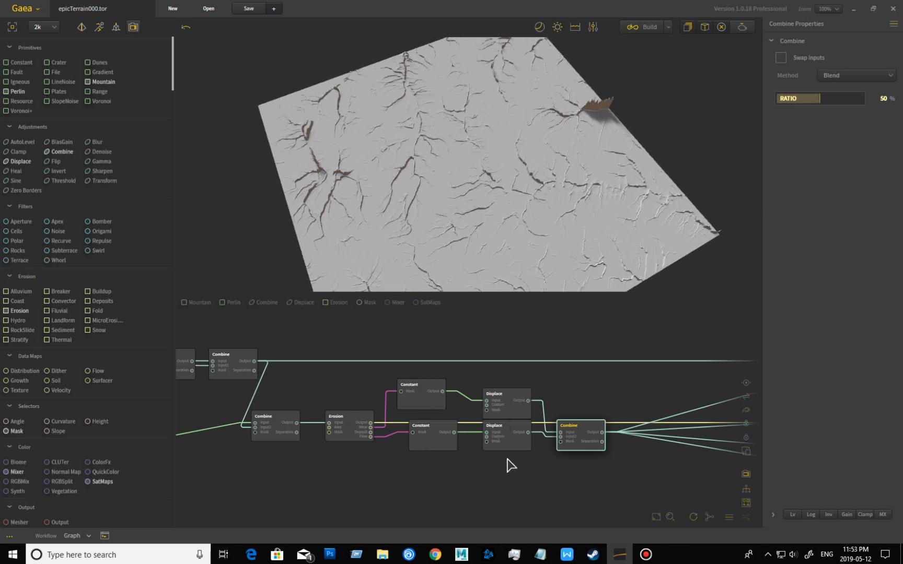
drag(611, 262, 541, 349)
Compare the smoothing and Power settings of the three Blur nodes fed by the displaced mask Combine
middle_drag(601, 400, 381, 401)
click(494, 389)
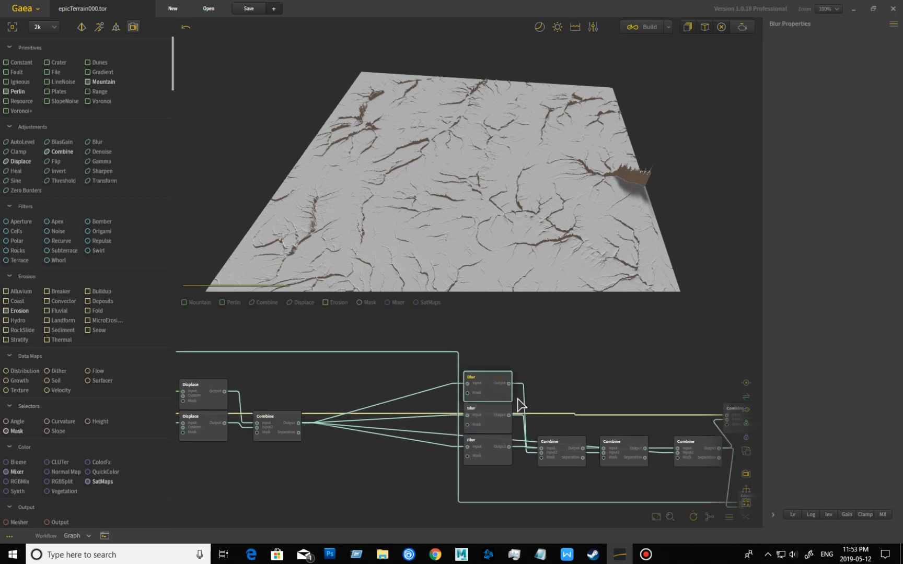
click(488, 427)
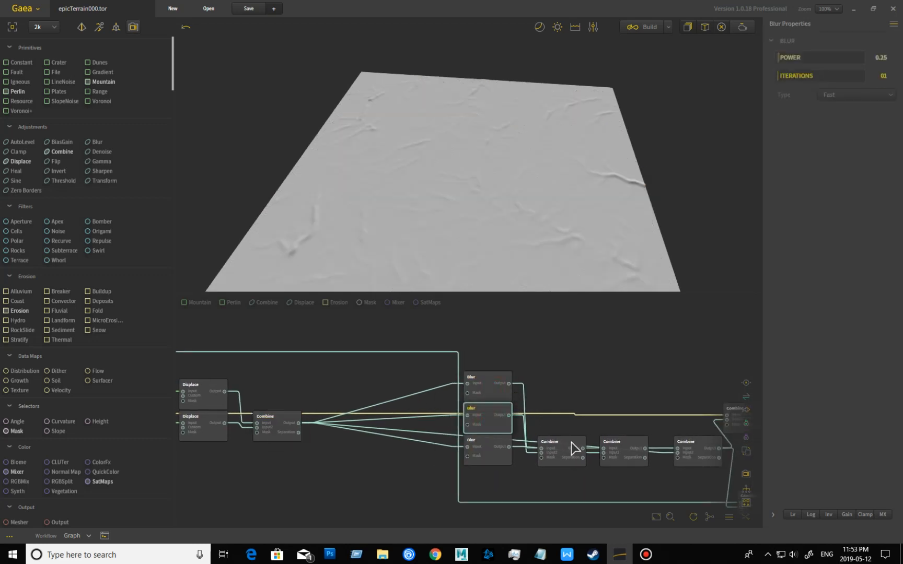
click(497, 460)
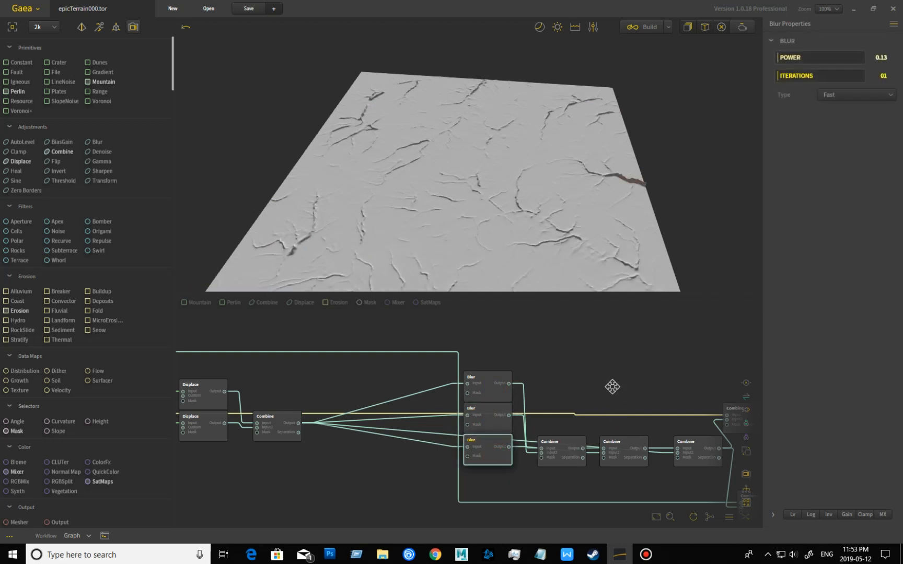
Compare the methods and ratios of the three successive Combine nodes that merge the blurred masks with the displaced mask
middle_drag(612, 388, 568, 371)
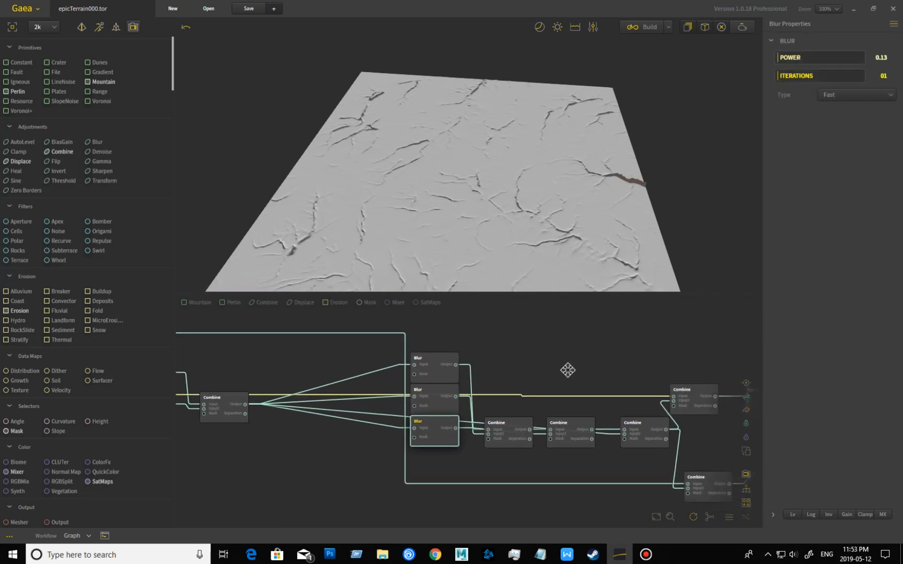
click(513, 443)
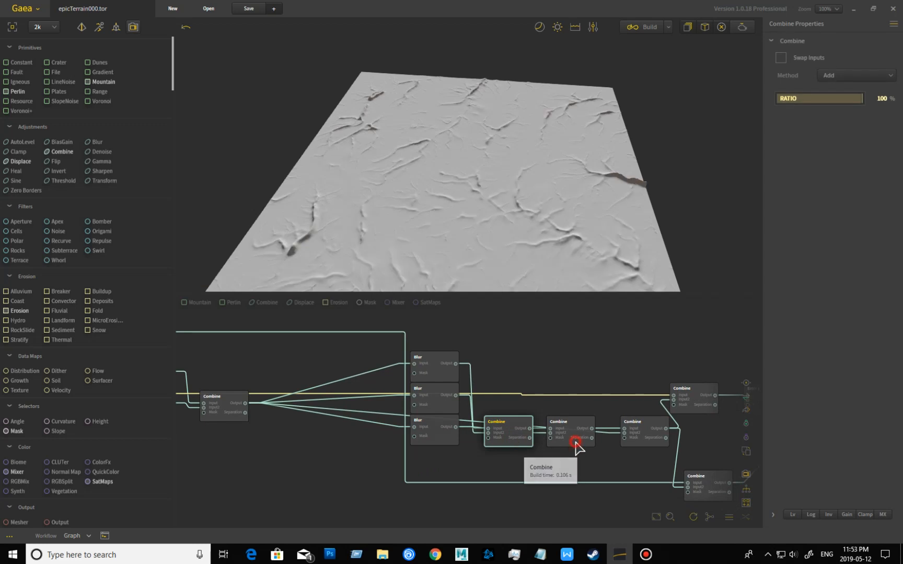
click(575, 442)
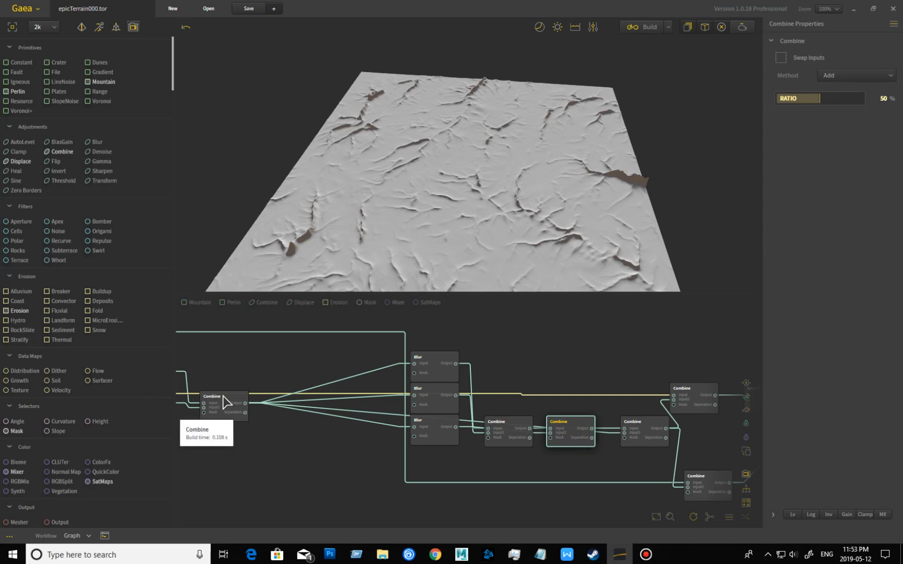
click(646, 443)
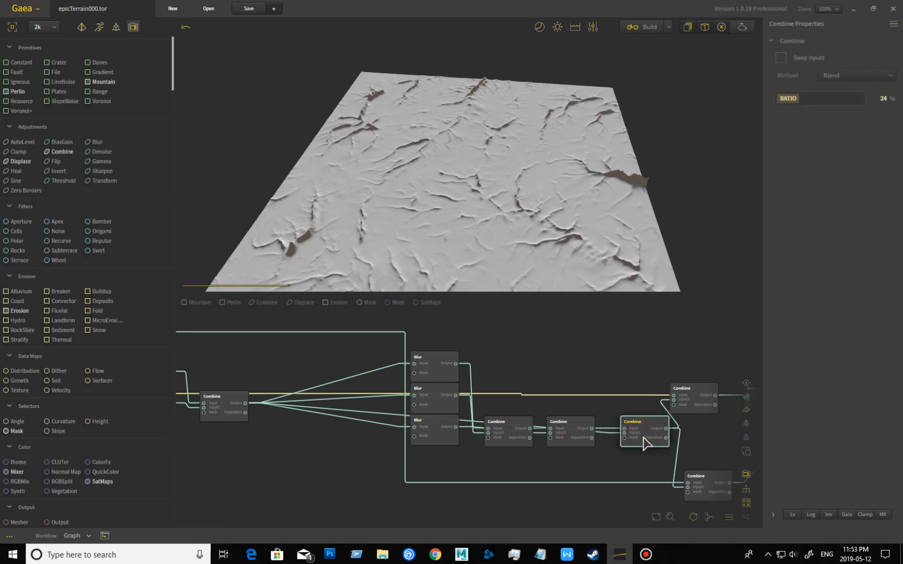
click(509, 441)
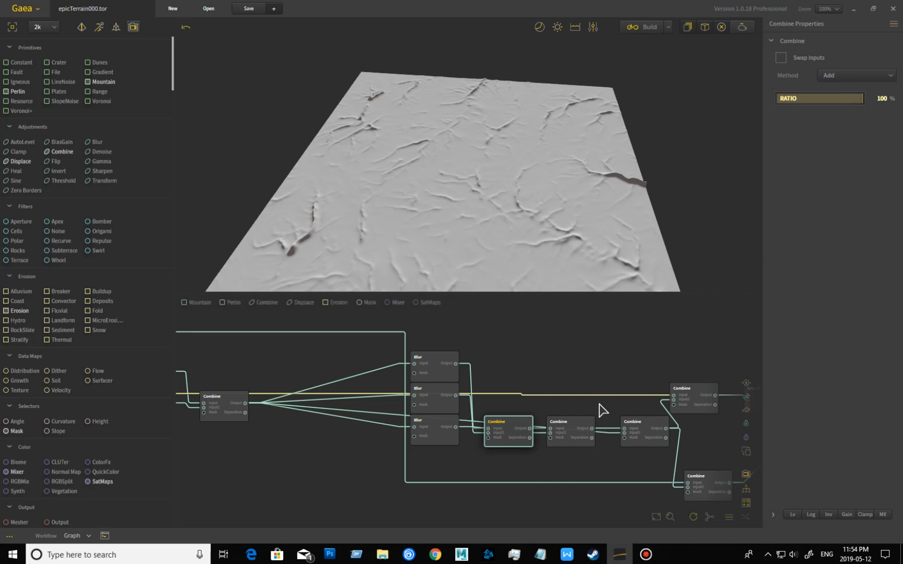
Preview the mask produced by the last of the three successive Combine nodes after the Blur nodes and check its settings
click(576, 431)
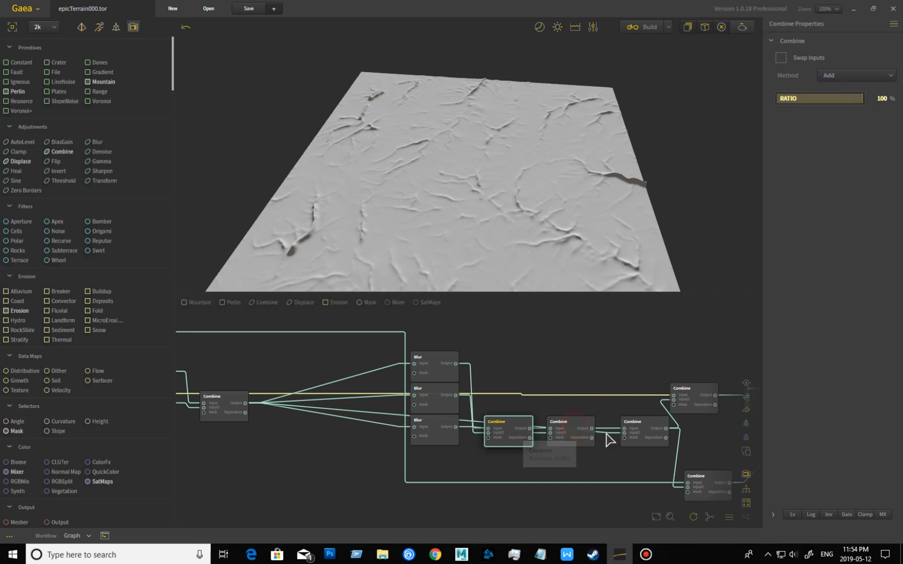
click(652, 438)
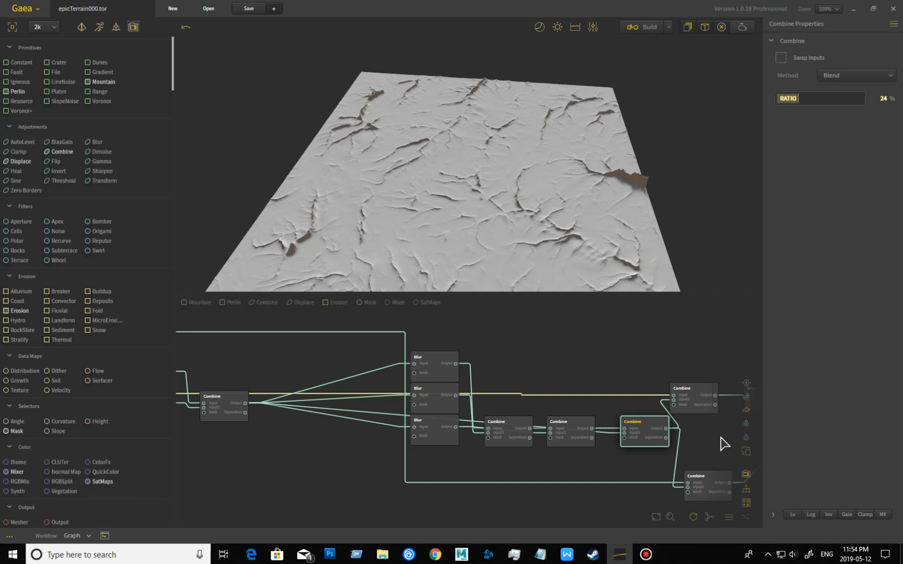
middle_drag(719, 437, 559, 433)
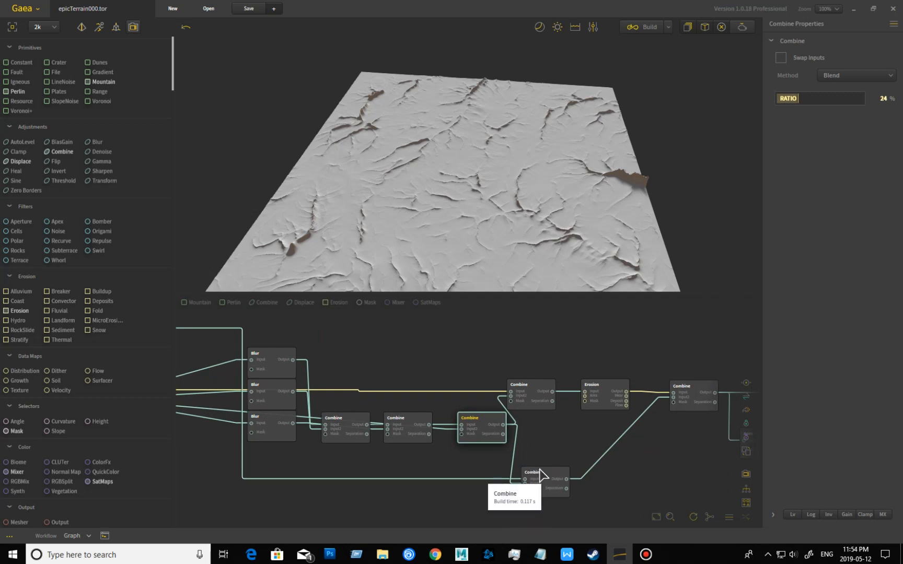
Return to the Erosion node ahead of the Constant masks and review it together with the Combine node that feeds it
middle_drag(308, 475, 626, 497)
middle_drag(355, 477, 536, 486)
click(359, 435)
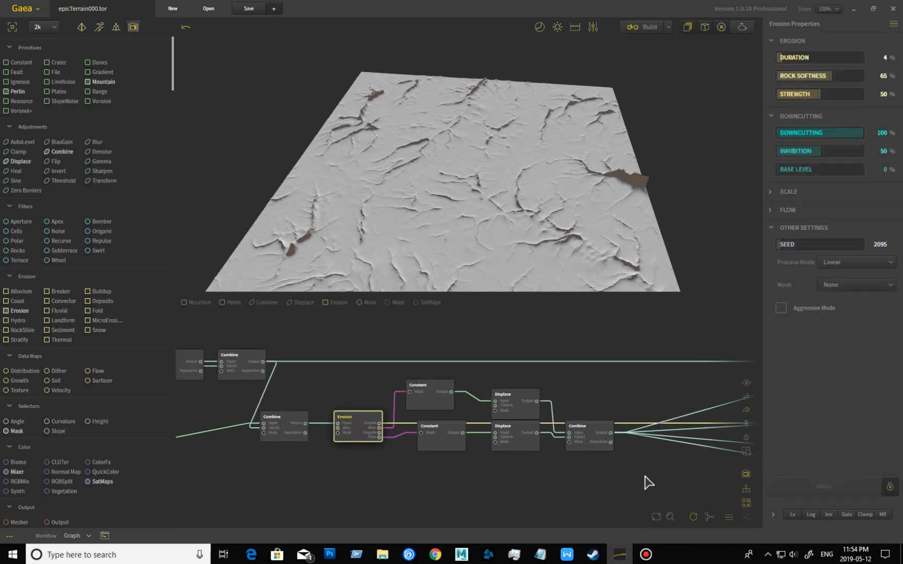
click(281, 433)
click(359, 431)
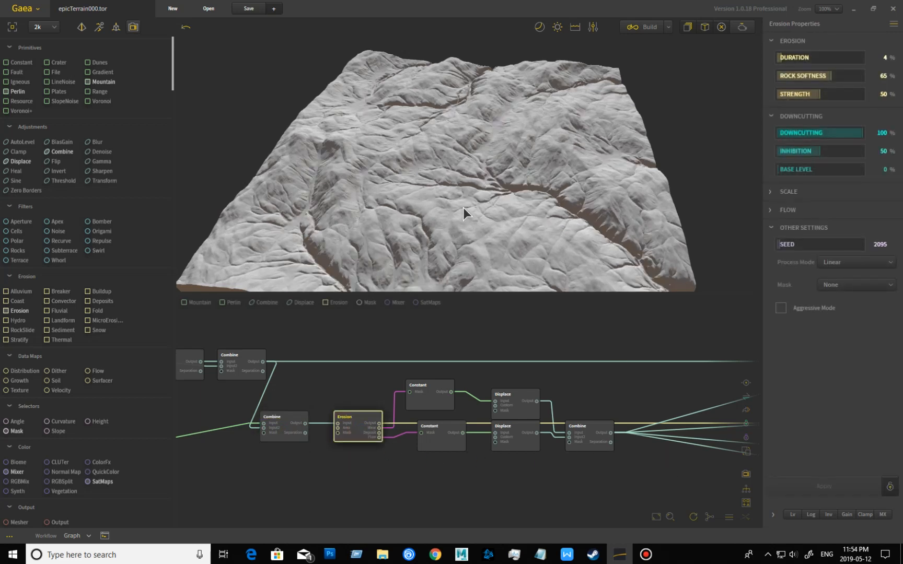
Preview the Combine node that subtracts the blurred mask from the eroded terrain and examine its channels up close
middle_drag(636, 463, 467, 459)
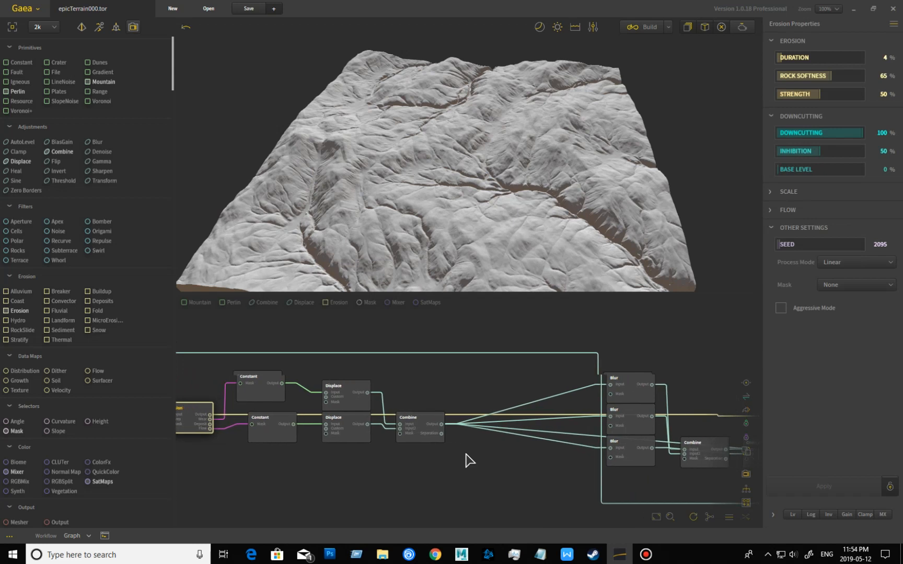
middle_drag(570, 444, 337, 441)
middle_drag(595, 426, 466, 430)
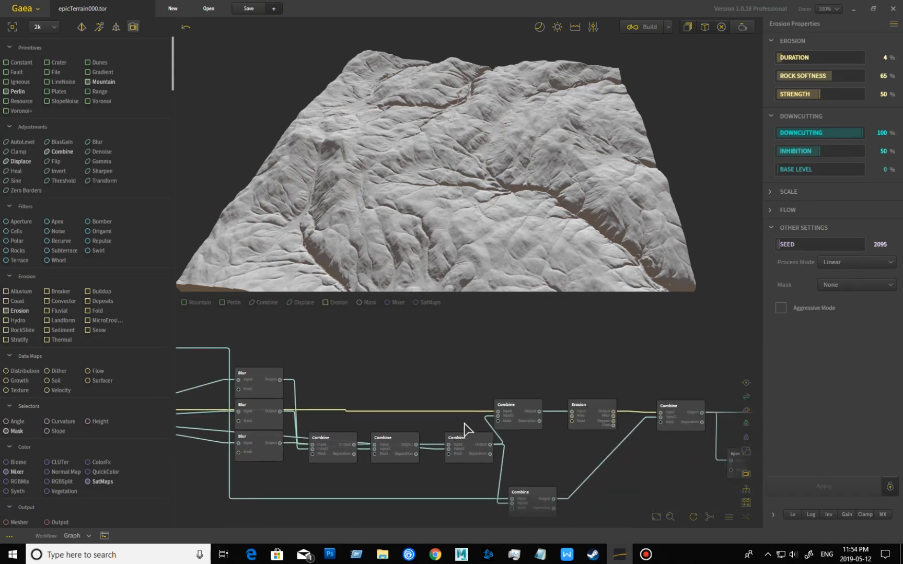
click(519, 424)
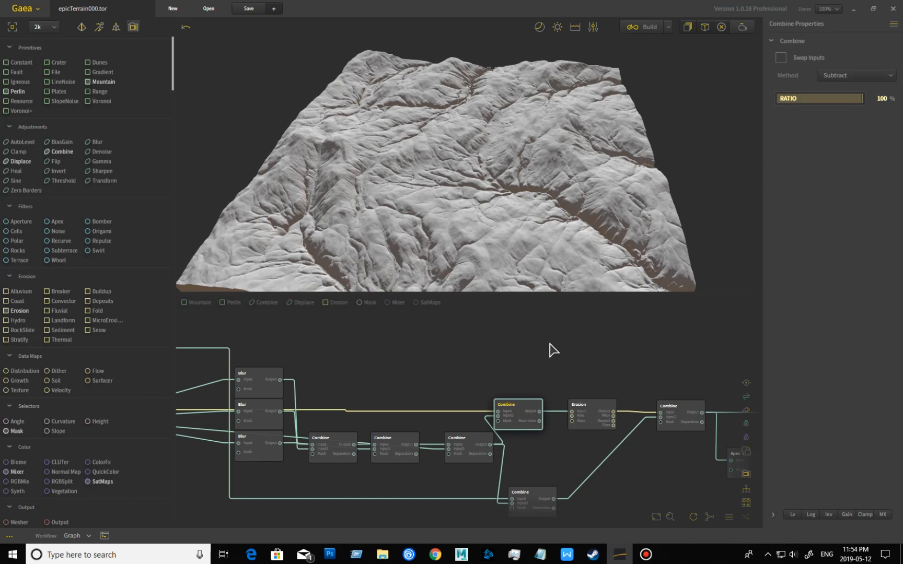
drag(467, 272, 393, 245)
scroll(361, 243, up, 3)
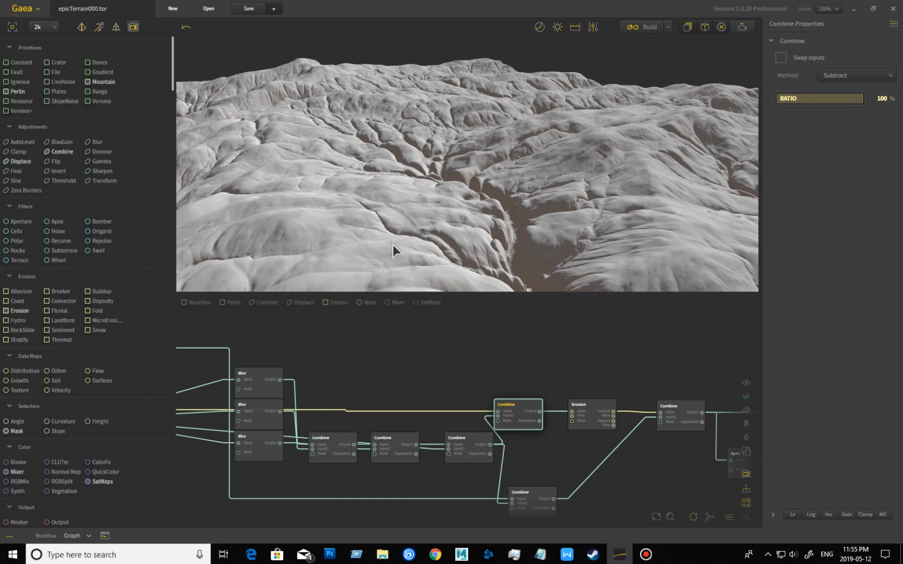
Preview the Max Combine of the masks and trace its upper input back to the earlier Blend Combine
middle_drag(541, 465, 525, 435)
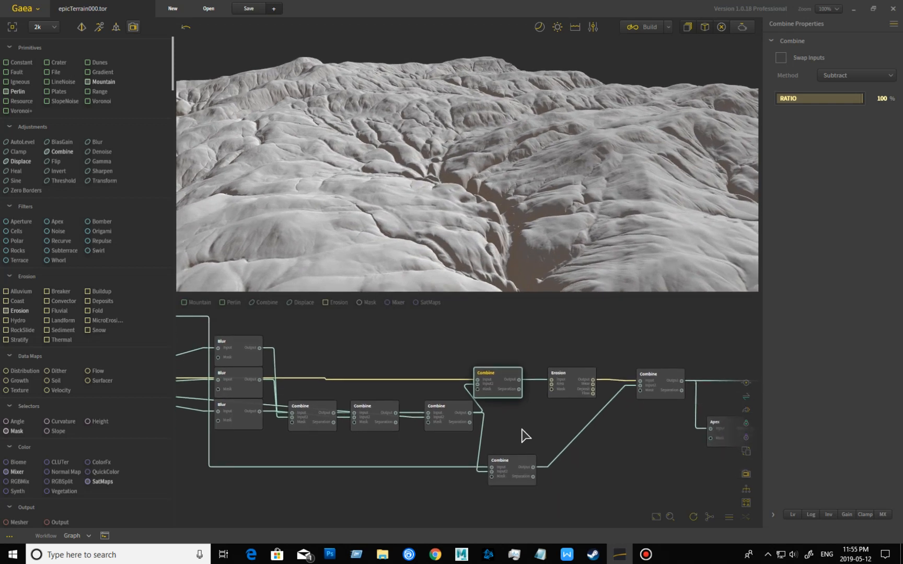
click(515, 473)
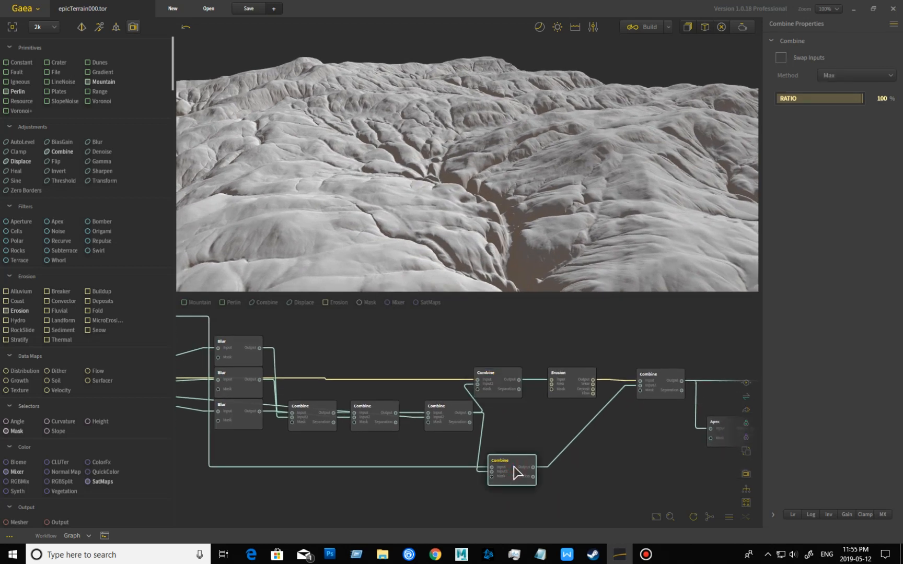
middle_drag(502, 446, 582, 435)
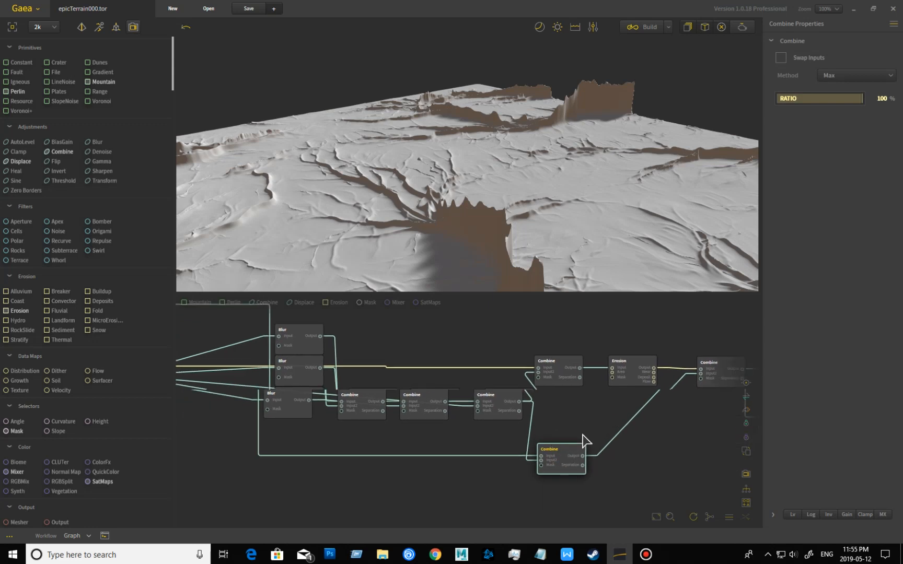
scroll(457, 460, down, 3)
middle_drag(339, 457, 562, 446)
middle_drag(424, 467, 477, 479)
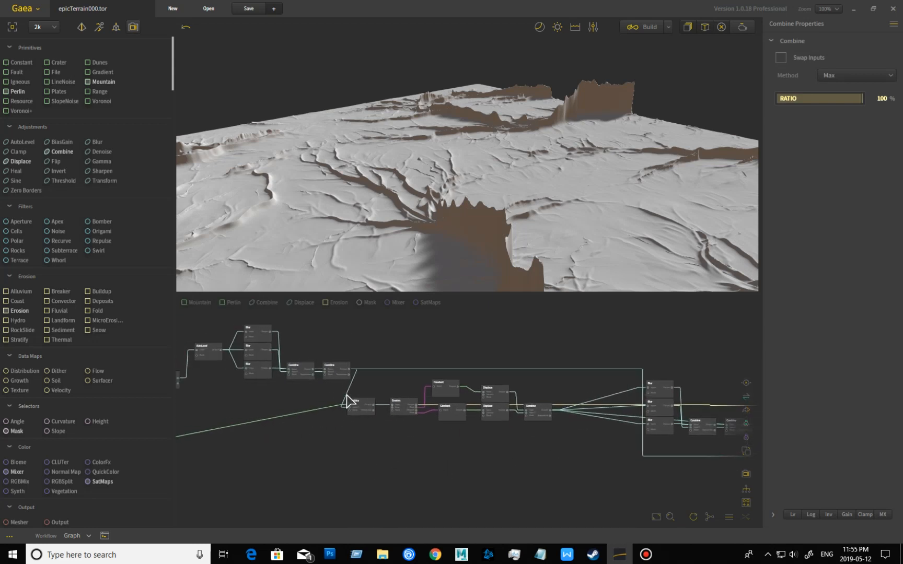
middle_drag(371, 422, 443, 437)
click(411, 387)
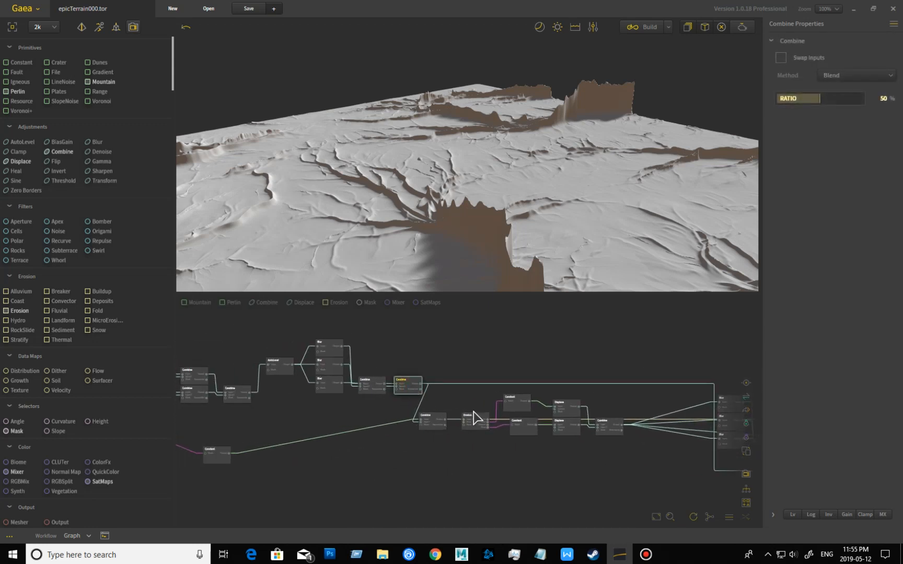
middle_drag(547, 454, 236, 412)
click(578, 429)
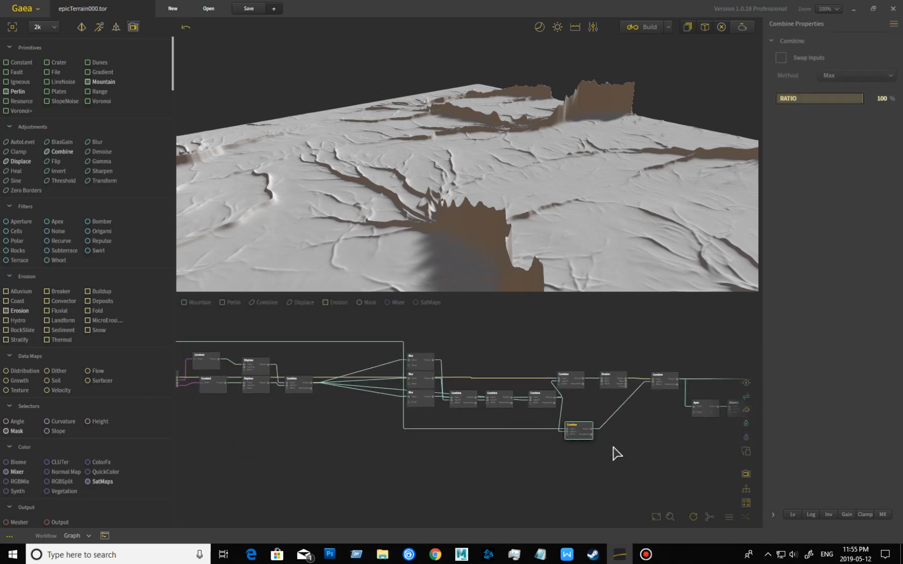
middle_drag(649, 440, 551, 433)
scroll(540, 435, up, 5)
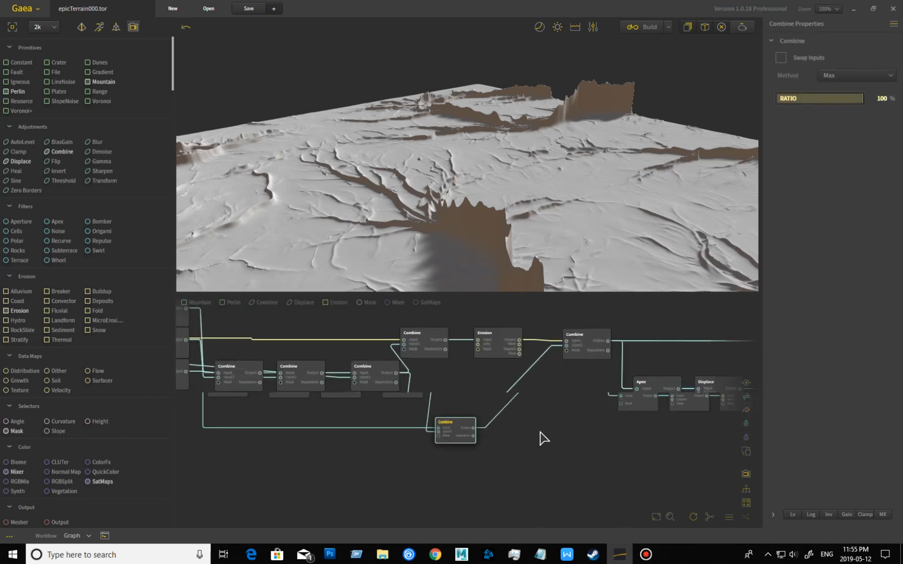
Compare the terrain from the Subtract Combine with the Erosion node that follows it, and examine the eroded river channel
middle_drag(557, 379, 572, 437)
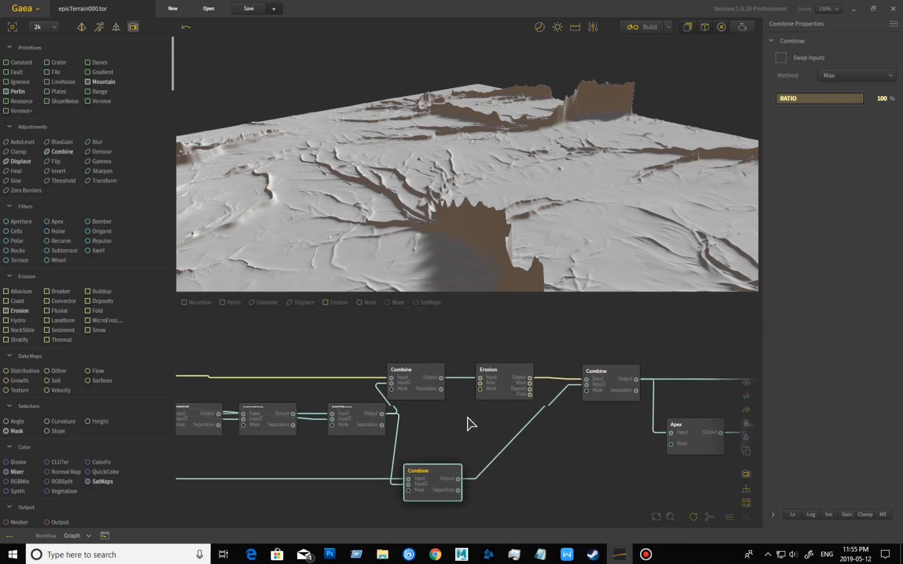
click(411, 398)
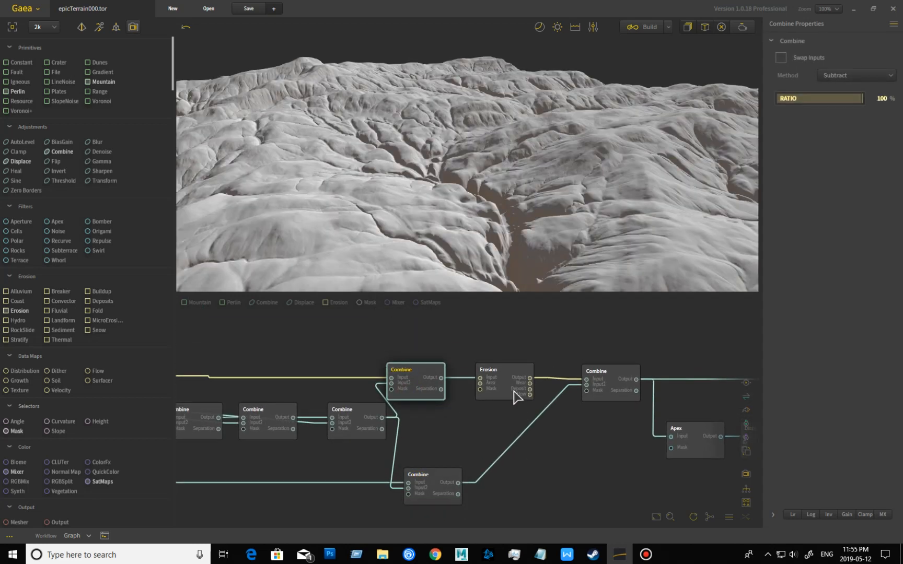
click(525, 389)
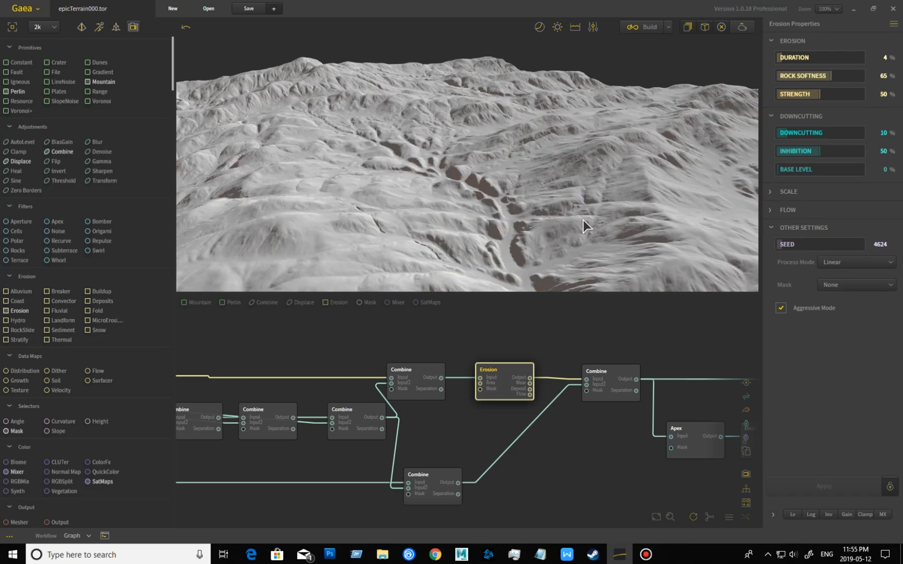
mouse_move(547, 232)
mouse_down()
mouse_move(533, 201)
mouse_move(454, 210)
mouse_move(553, 217)
mouse_up()
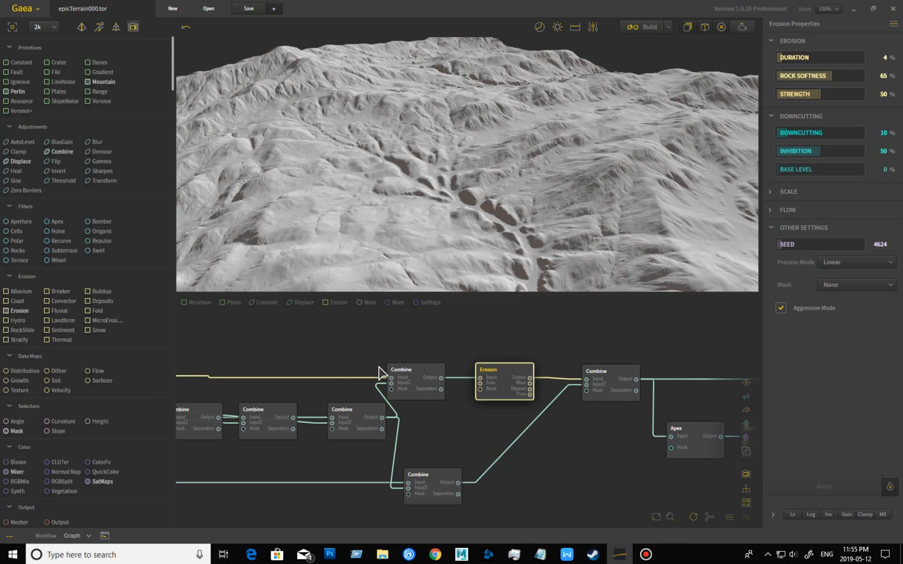
Compare the Subtract Combine after the second Erosion with the Max Combine mask that it subtracts
click(619, 393)
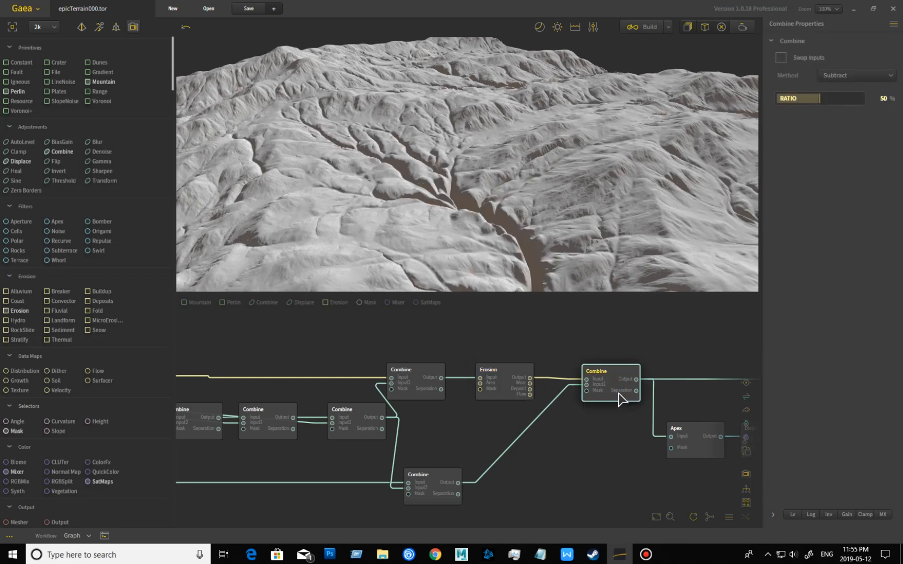
drag(252, 390, 523, 398)
scroll(349, 420, down, 3)
mouse_move(229, 436)
mouse_down()
mouse_move(546, 463)
mouse_move(233, 442)
mouse_up()
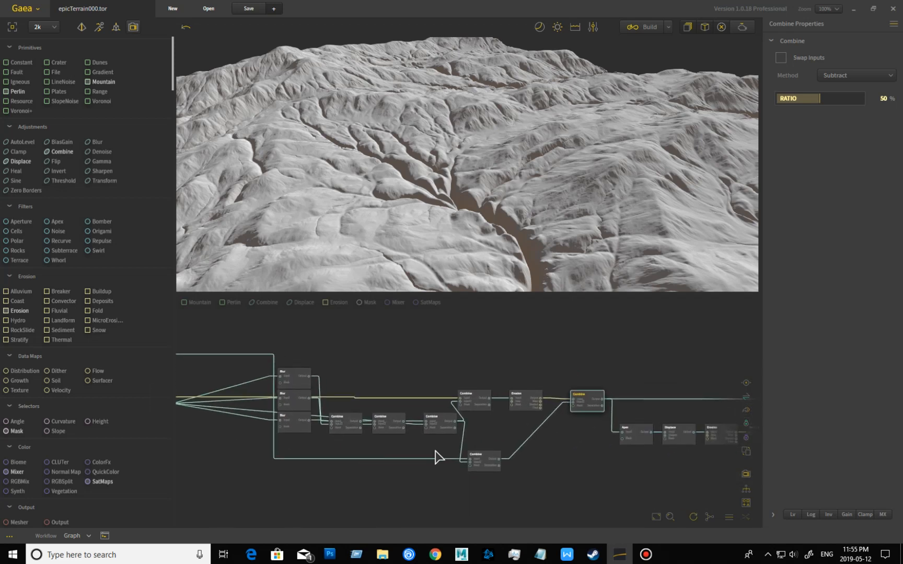
click(488, 462)
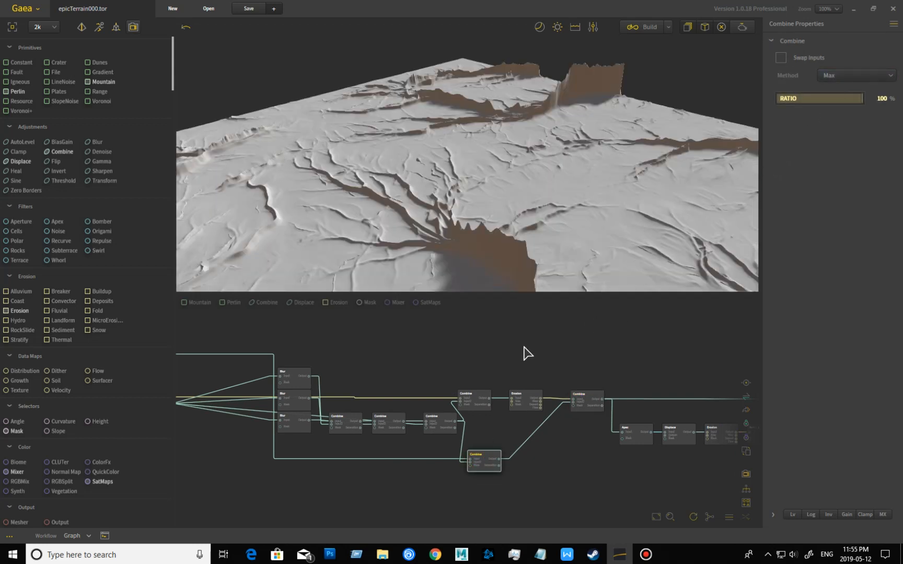
click(591, 405)
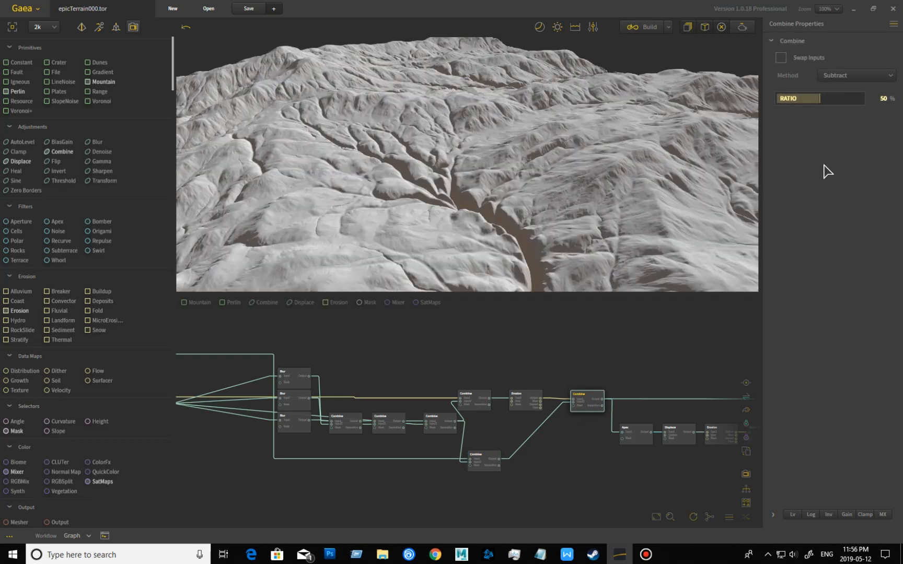
drag(492, 198, 473, 200)
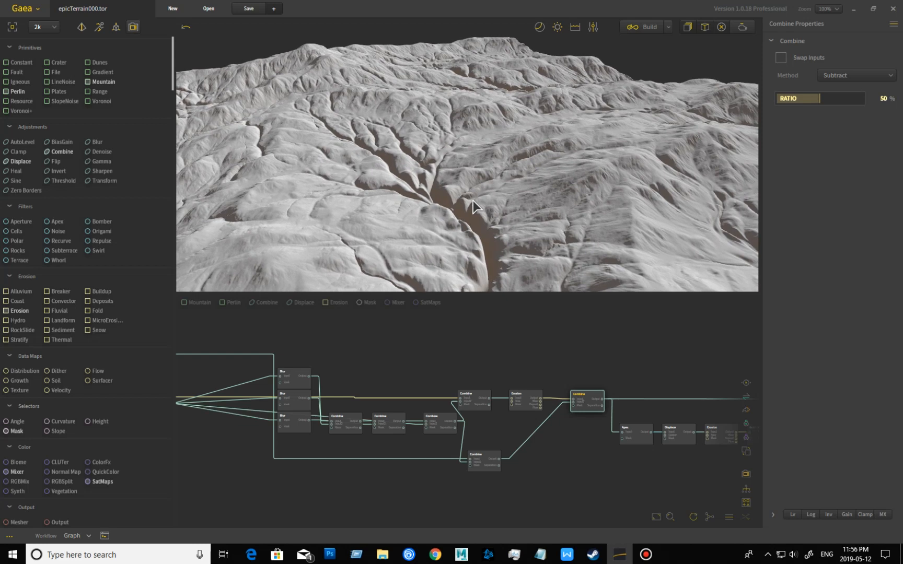
Examine the carved terrain from the last Subtract Combine at several angles and distances
middle_drag(588, 448, 380, 443)
scroll(380, 443, up, 2)
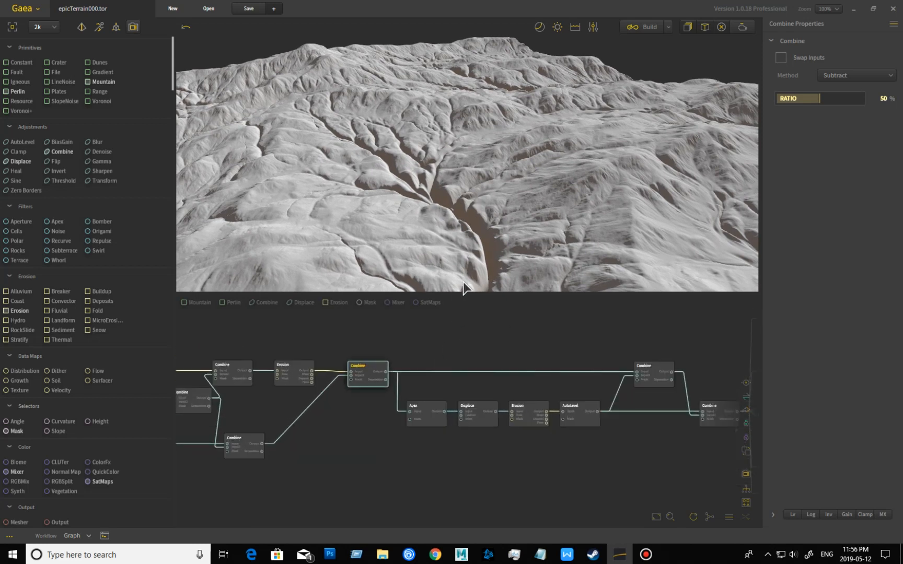
drag(417, 248, 440, 255)
scroll(453, 222, down, 4)
scroll(448, 244, up, 3)
drag(385, 231, 339, 227)
scroll(409, 251, up, 2)
Compare the first channel mask and its subtraction Combine with the Subtract Combine after the second Erosion
middle_drag(352, 346, 489, 498)
click(342, 362)
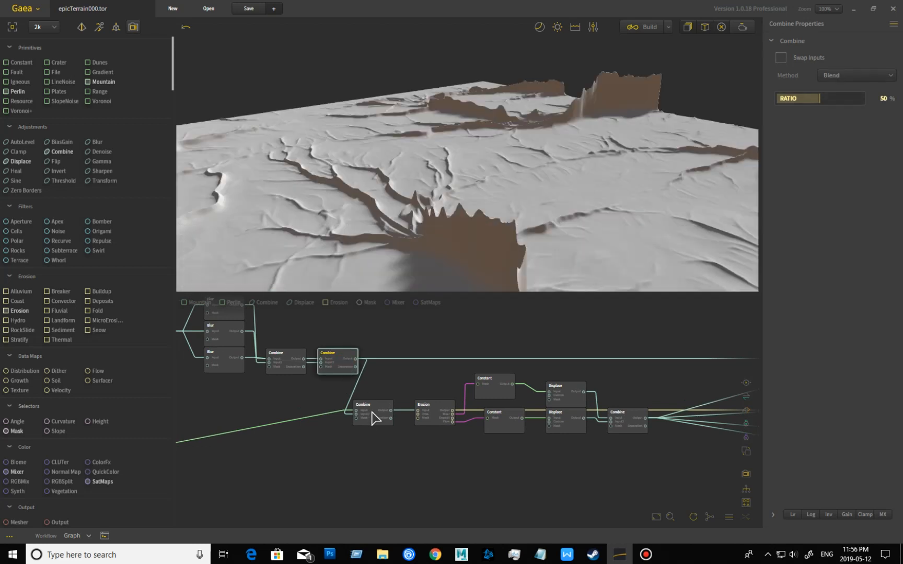
click(374, 419)
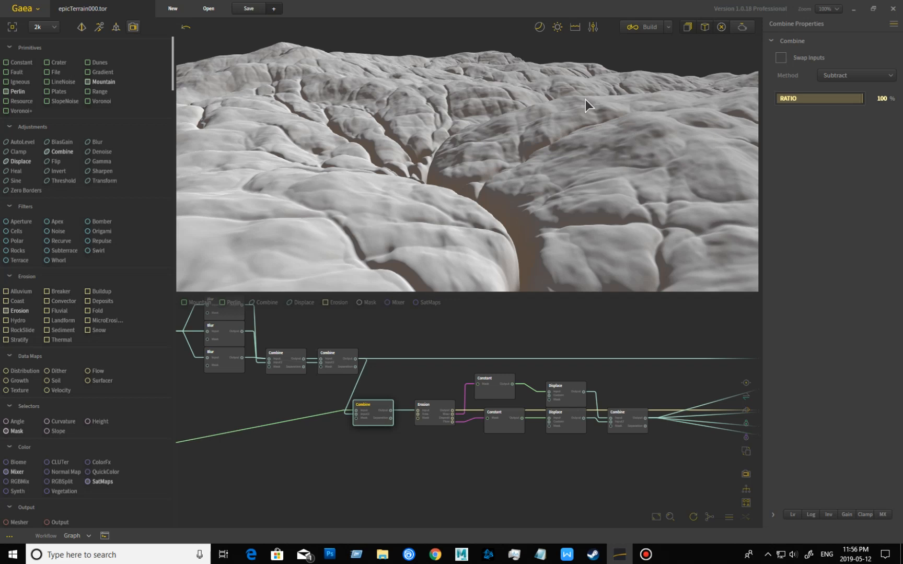
middle_drag(675, 388, 266, 376)
middle_drag(653, 443, 260, 421)
middle_drag(494, 436, 338, 377)
click(295, 374)
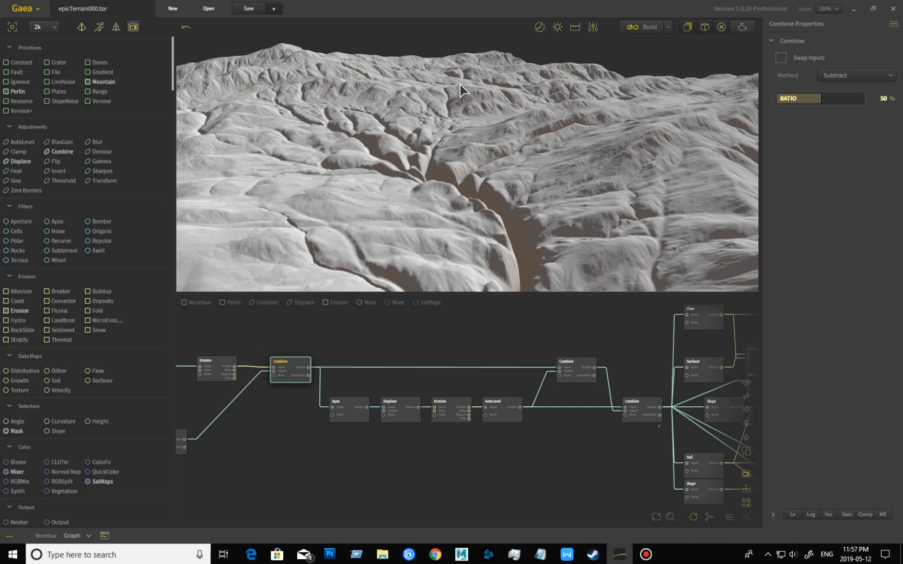
mouse_move(417, 157)
mouse_down()
mouse_move(501, 117)
mouse_move(474, 157)
mouse_move(430, 167)
mouse_up()
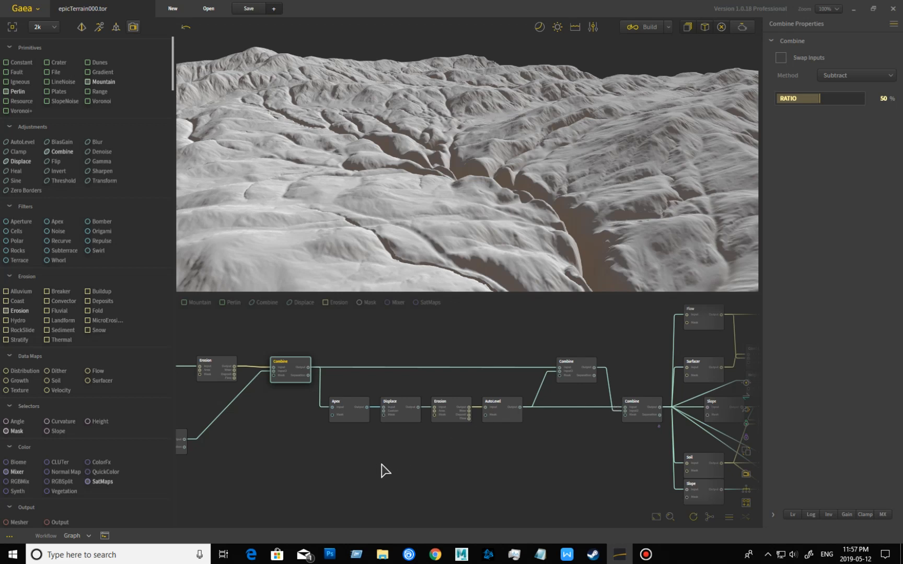
Compare the Apex node with the Subtract Combine that feeds it, checking its mode and steepness and examining its ridges
middle_drag(366, 465, 463, 462)
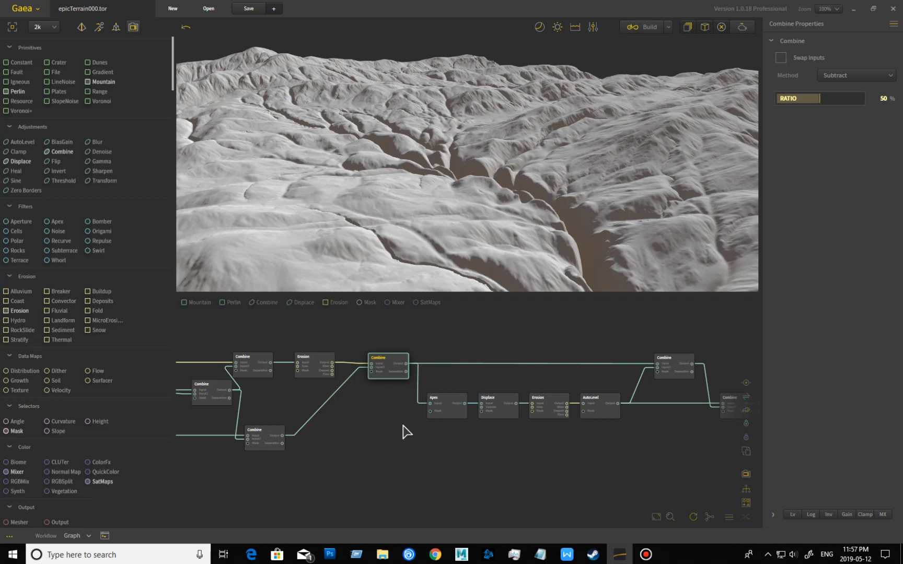
click(455, 415)
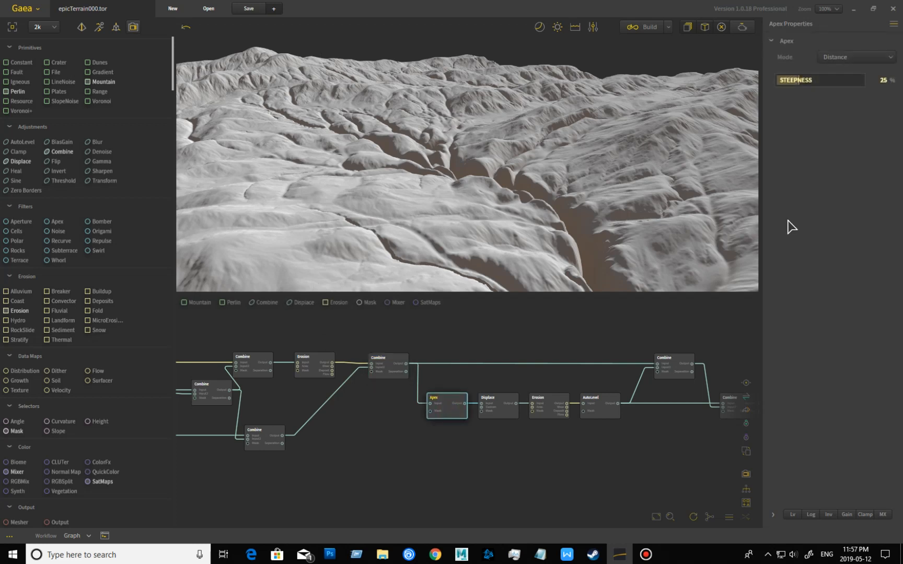
drag(399, 188, 480, 193)
click(385, 364)
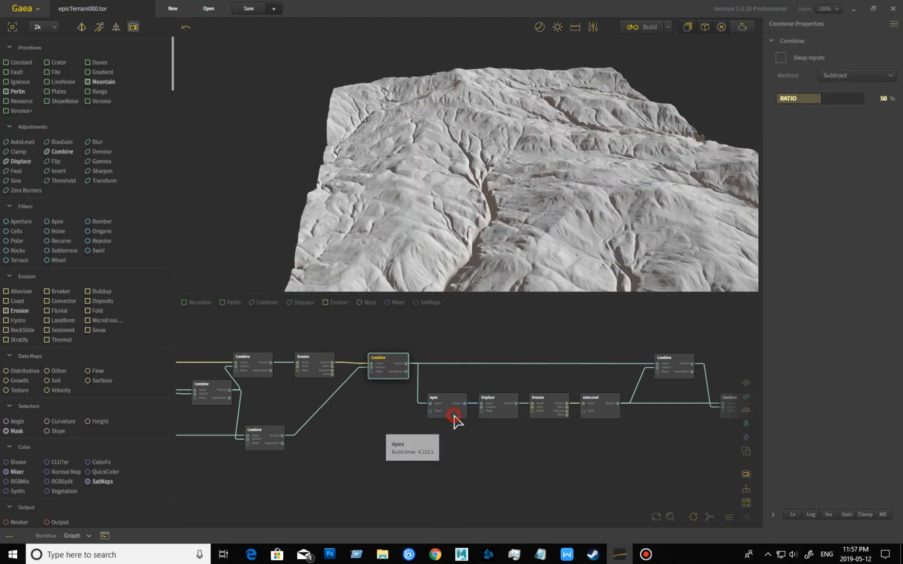
click(453, 414)
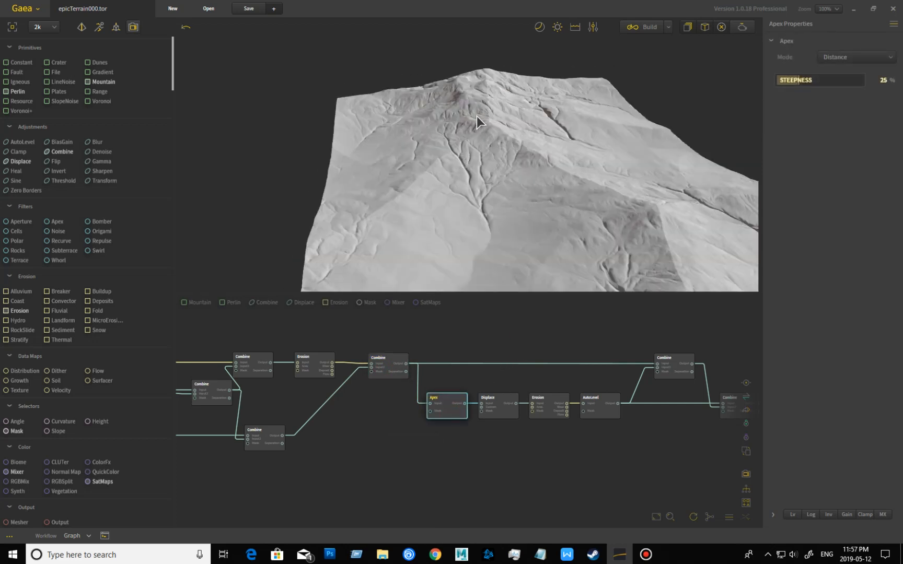
mouse_move(451, 195)
mouse_down()
mouse_move(497, 206)
mouse_move(528, 192)
mouse_move(543, 210)
mouse_move(484, 213)
mouse_up()
scroll(483, 212, up, 5)
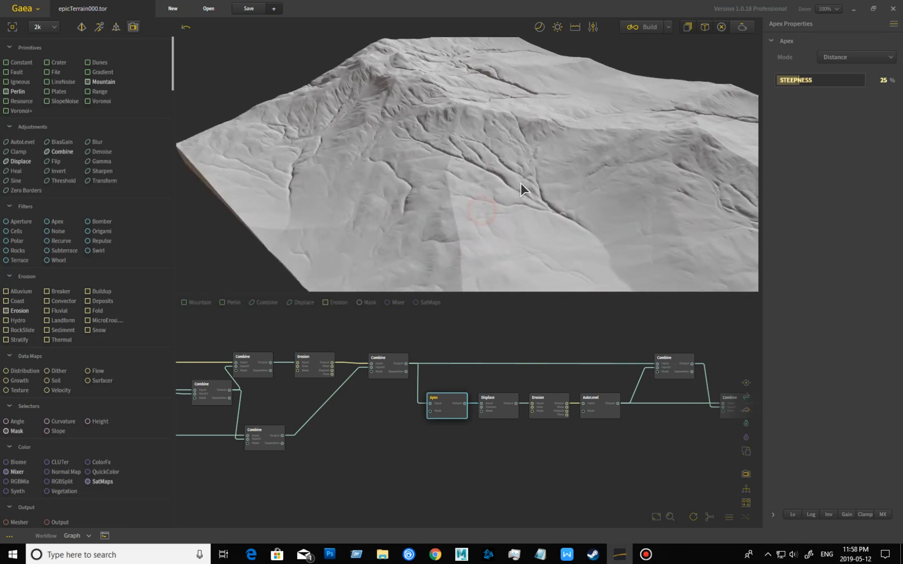
Examine the Displace node after Apex, checking its displacement method and noise settings against the terrain's surface
drag(540, 204, 500, 198)
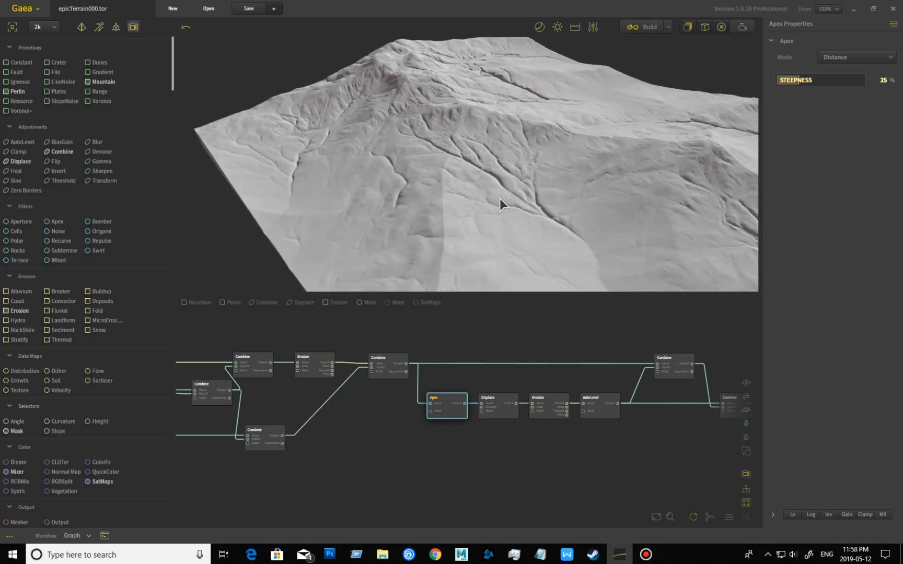
click(503, 423)
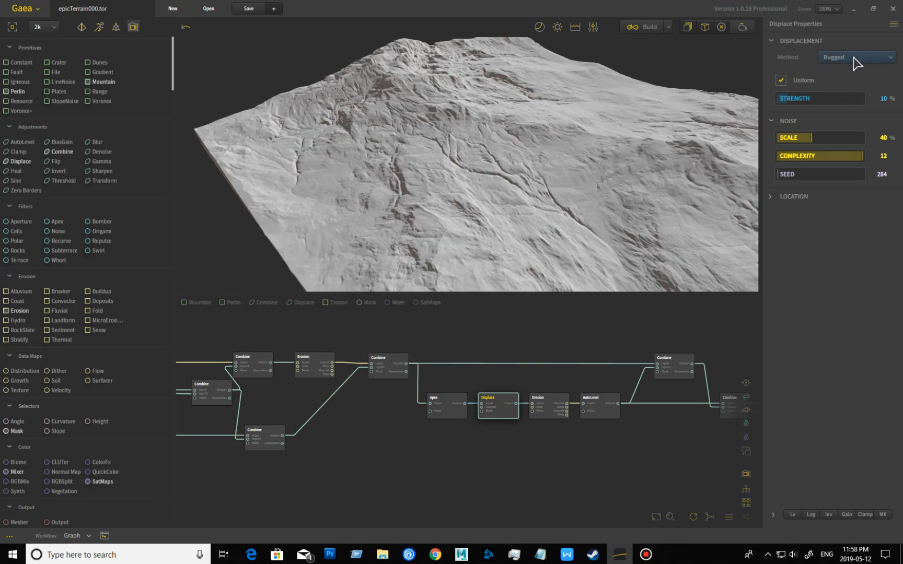
drag(577, 198, 576, 223)
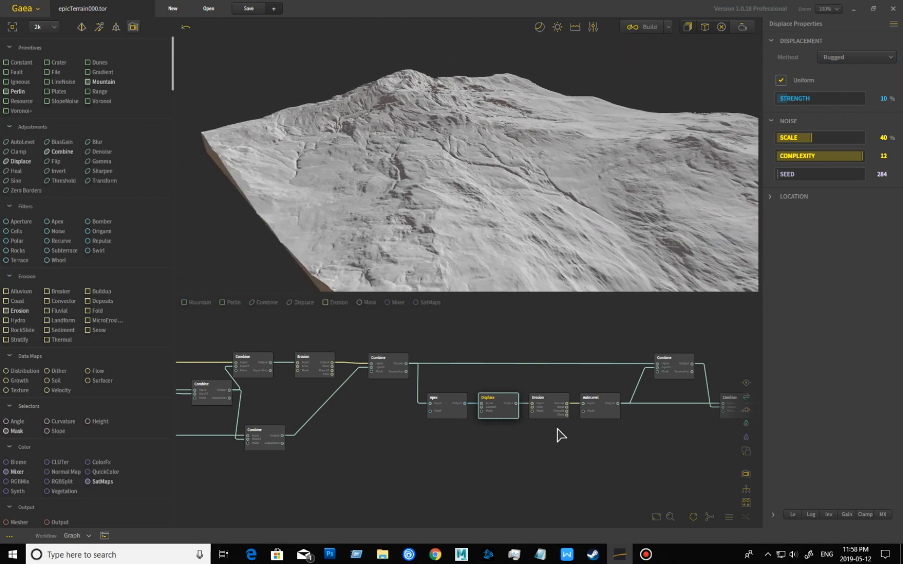
Examine the Erosion and AutoLevel nodes that follow Displace, checking their strength settings and the terrain's relief
click(551, 410)
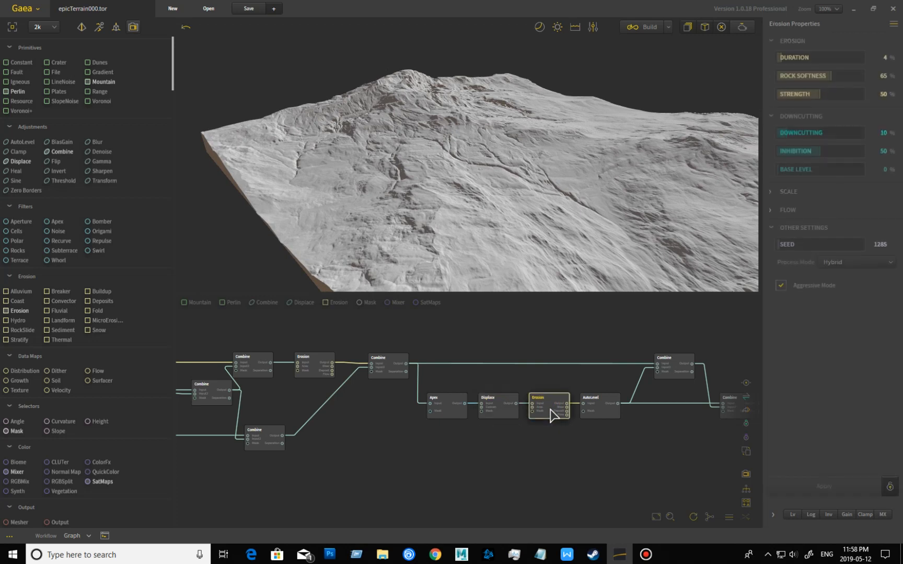
drag(380, 191, 408, 207)
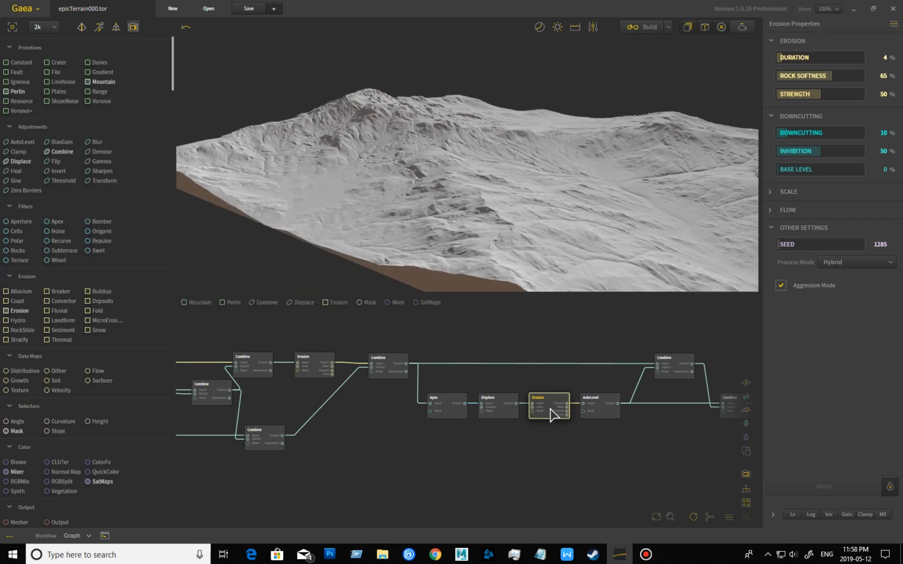
click(604, 412)
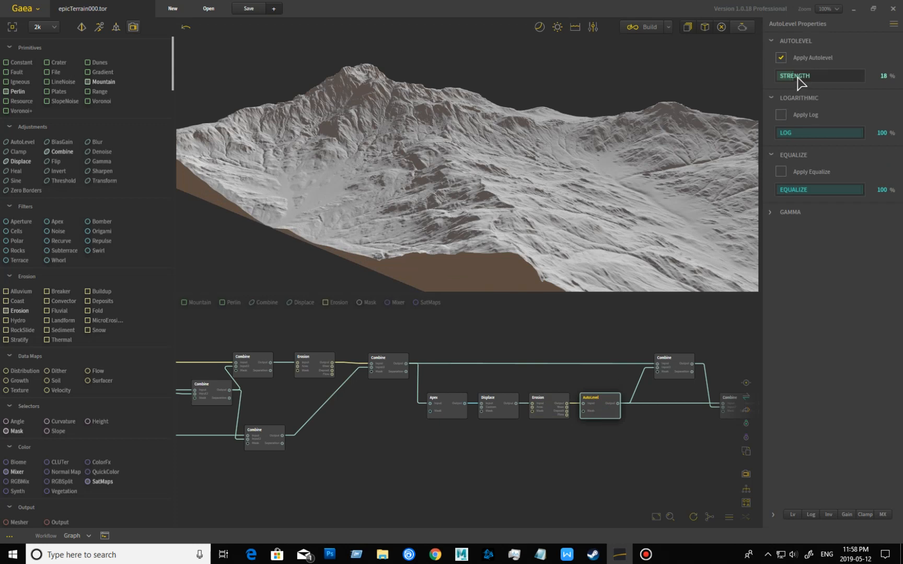
mouse_move(536, 201)
mouse_down()
mouse_move(539, 186)
mouse_move(601, 171)
mouse_move(579, 186)
mouse_move(477, 189)
mouse_move(534, 190)
mouse_up()
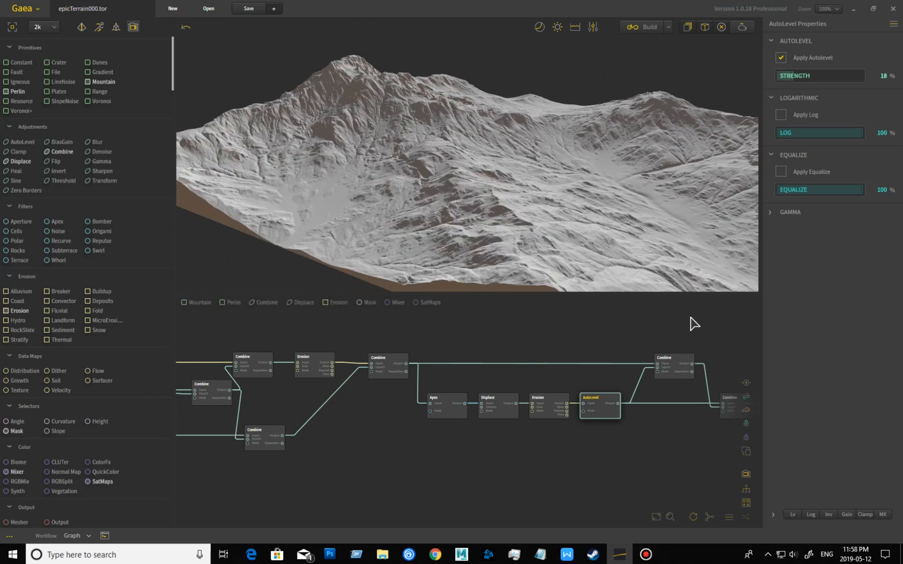
Compare the Blend Combine after AutoLevel with the Subtract Combine that feeds it, examining the blended terrain from several angles
click(673, 370)
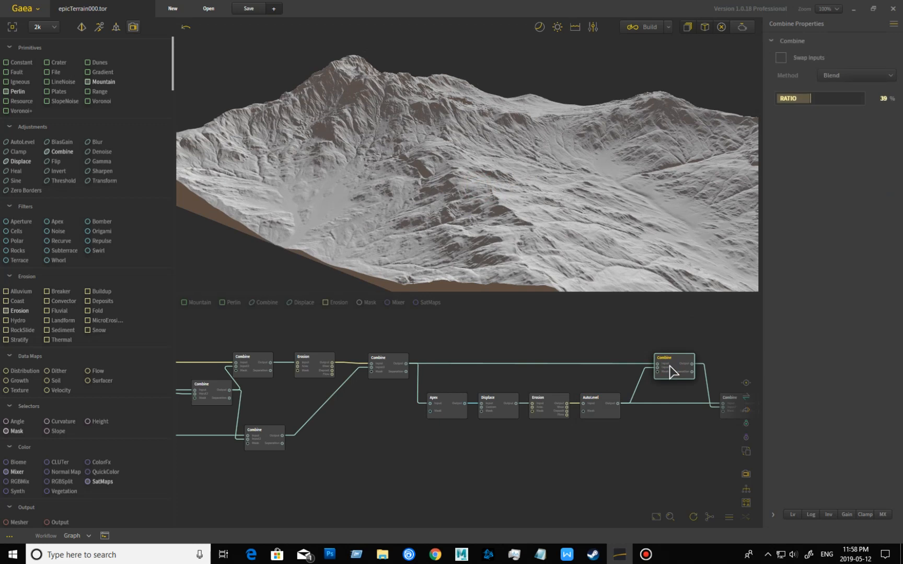
drag(439, 188, 508, 169)
click(391, 365)
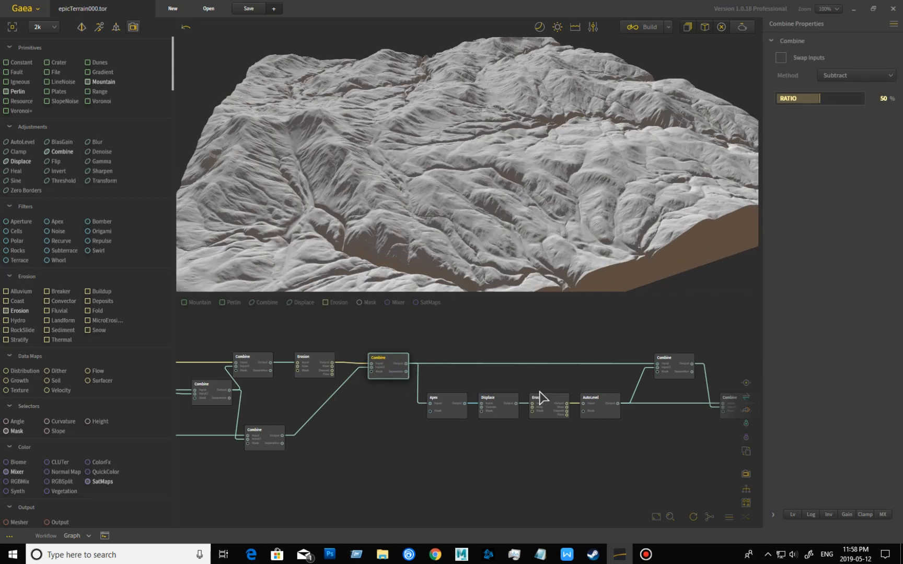
click(680, 375)
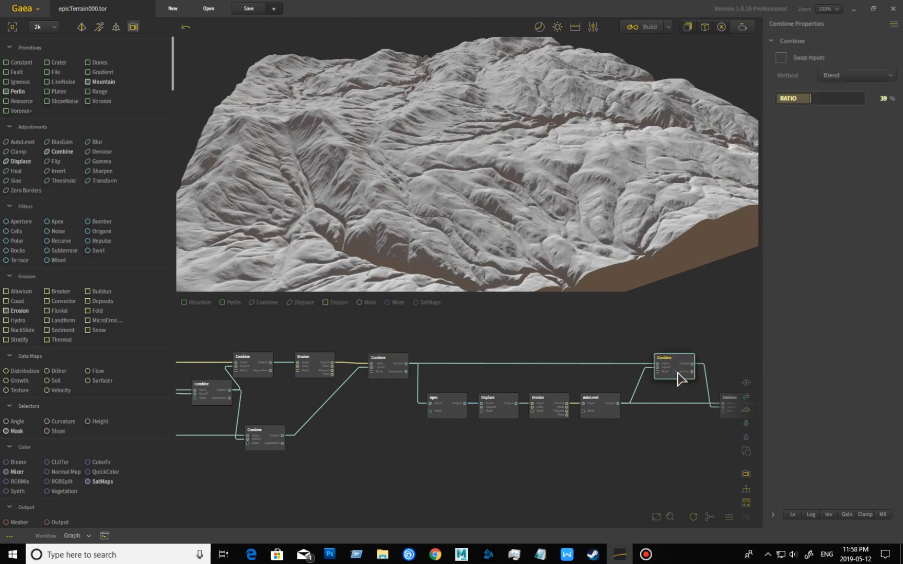
mouse_move(551, 204)
mouse_down()
mouse_move(421, 223)
mouse_move(493, 218)
mouse_move(509, 240)
mouse_move(526, 222)
mouse_move(413, 218)
mouse_up()
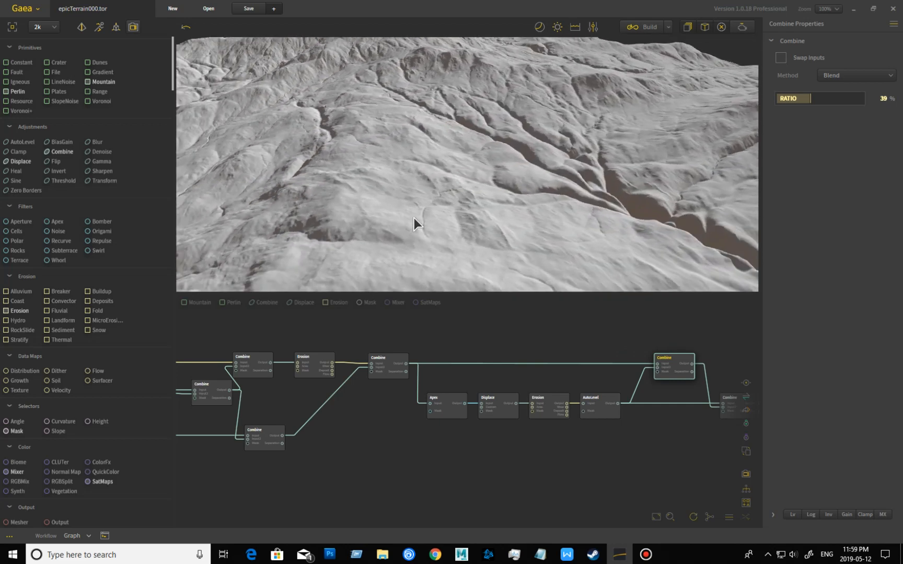
drag(533, 206, 473, 252)
drag(498, 258, 437, 232)
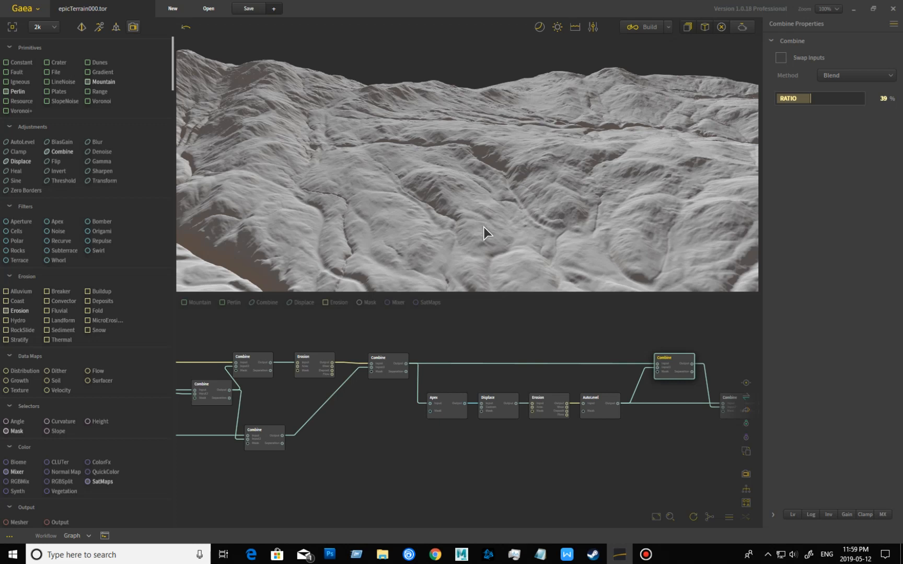
drag(465, 205, 380, 75)
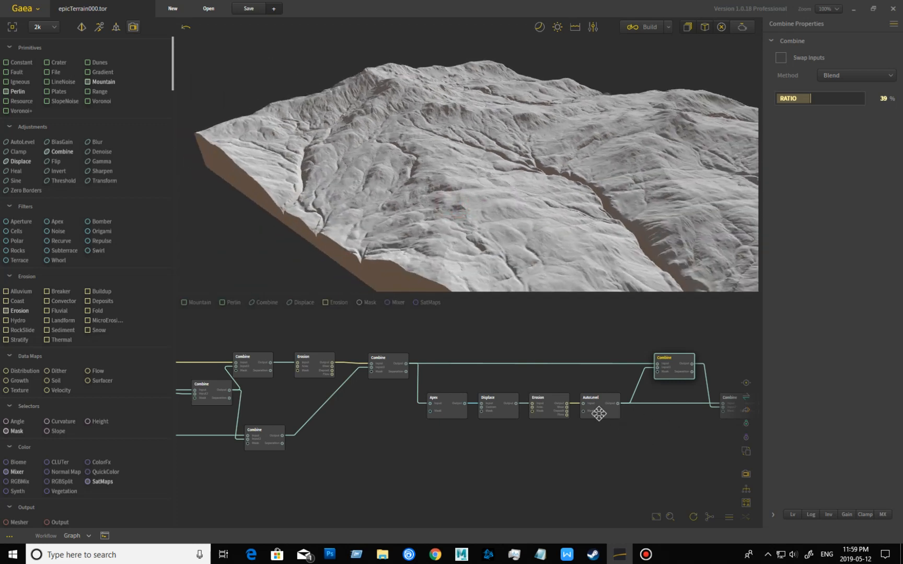
Examine the Max Combine that joins the Blend Combine and AutoLevel, viewing its peaks and river channel from several angles and distances
middle_drag(602, 413, 557, 413)
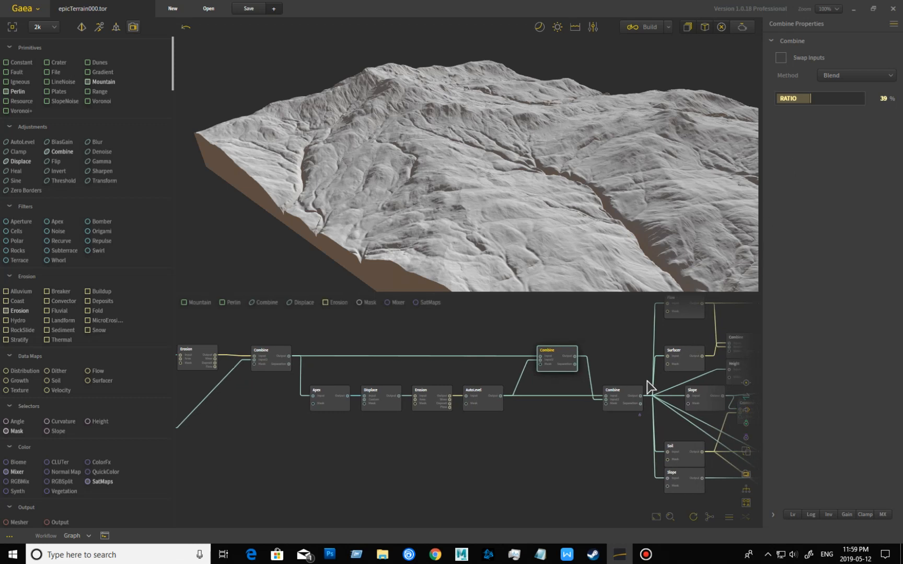
click(624, 404)
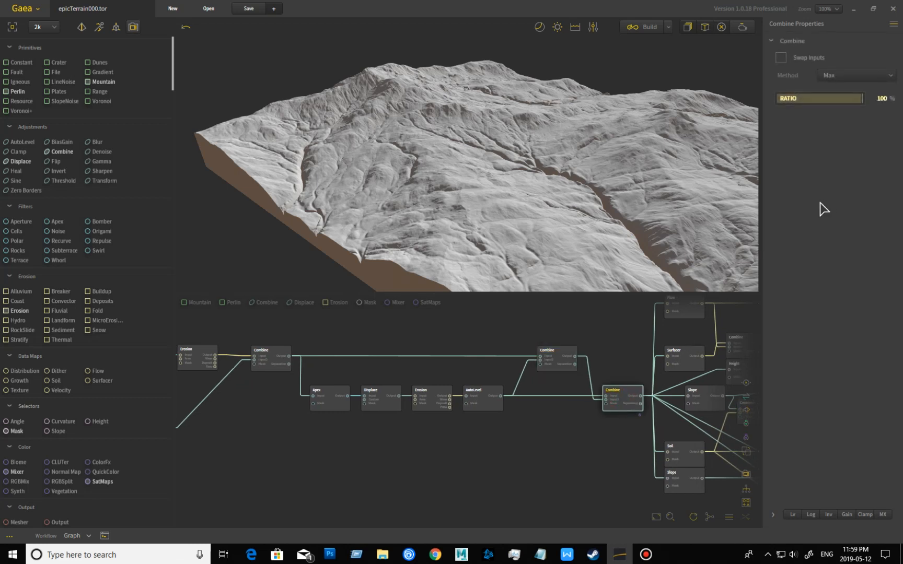
drag(434, 136, 328, 177)
scroll(290, 151, up, 3)
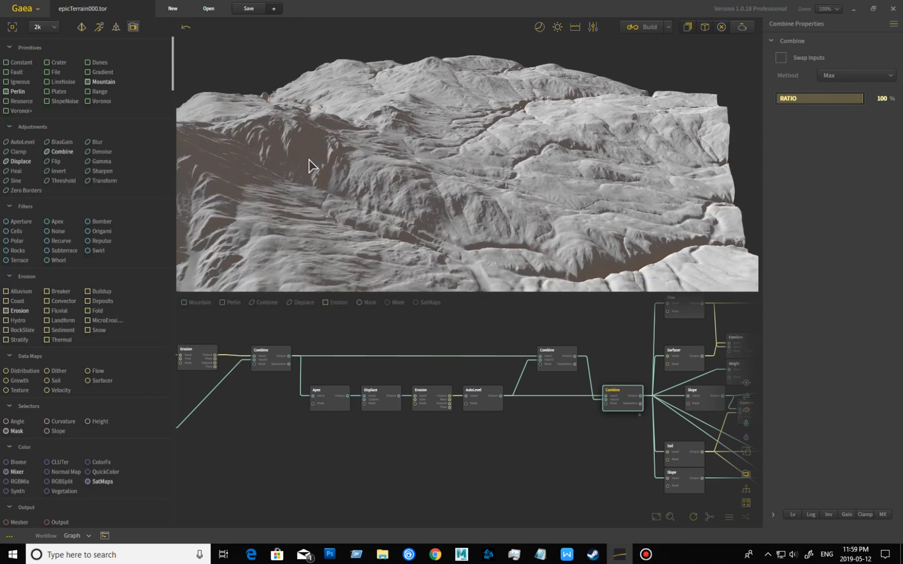
drag(396, 217, 430, 94)
scroll(449, 159, down, 3)
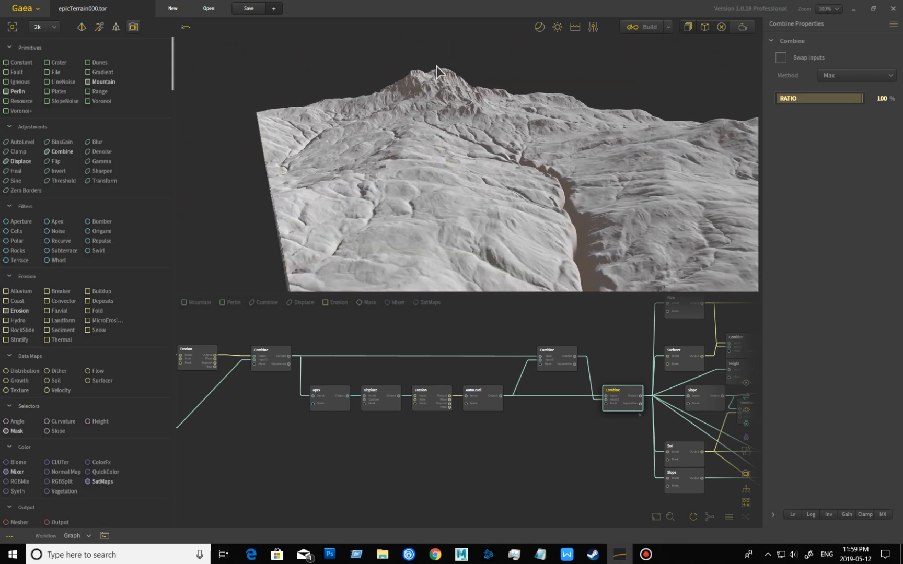
drag(408, 152, 474, 178)
drag(637, 203, 604, 236)
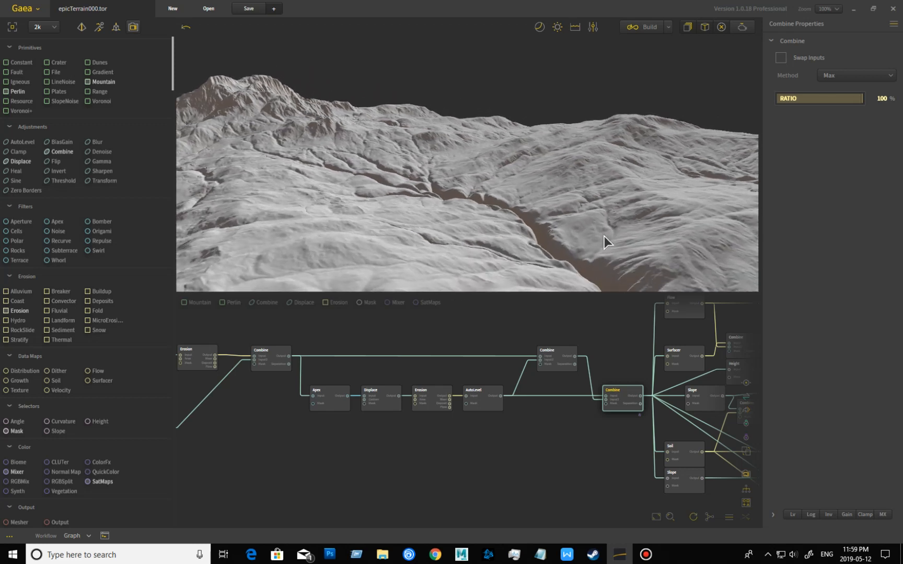
drag(624, 347, 417, 383)
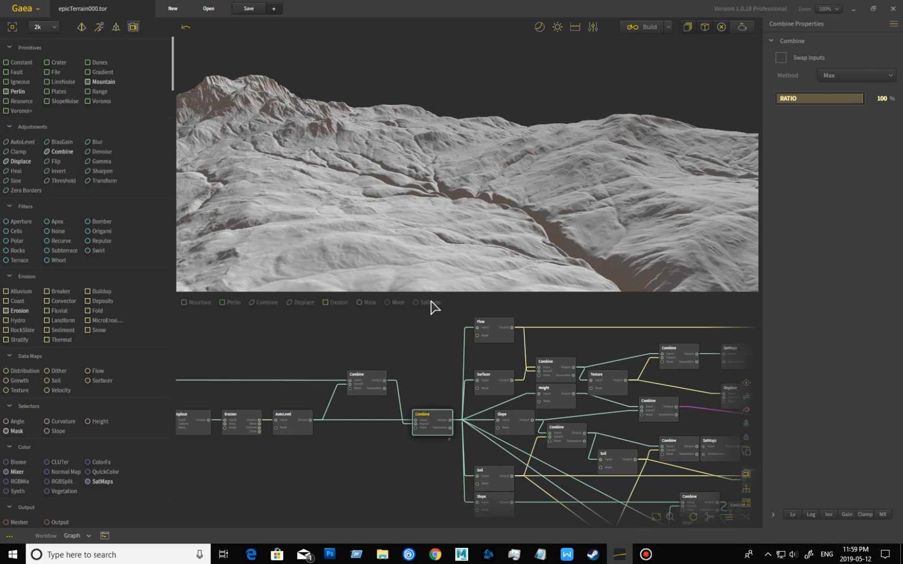
scroll(417, 229, down, 5)
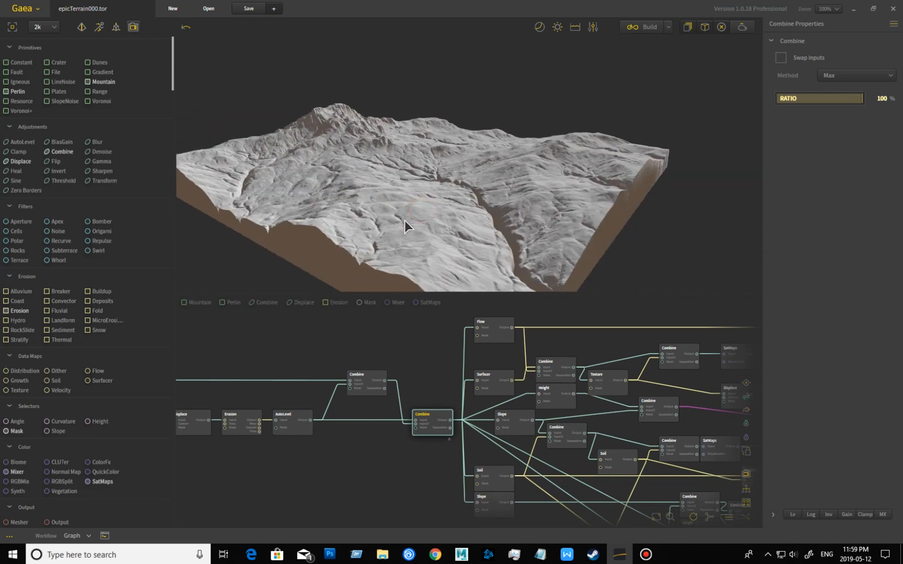
scroll(426, 211, up, 5)
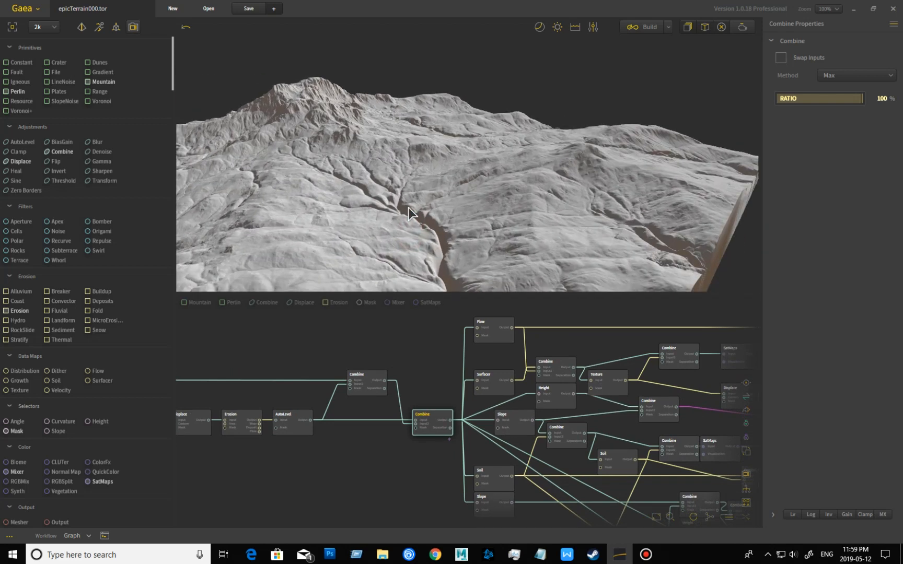
drag(451, 206, 460, 226)
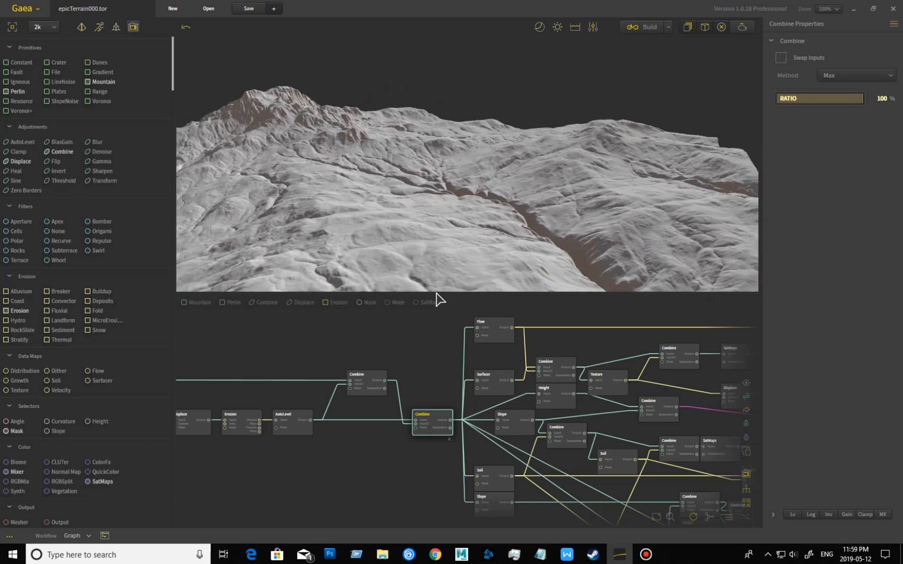
Survey the coloring part of the node graph and preview the fully colored terrain from the last Mixer node
middle_drag(560, 347, 529, 355)
scroll(487, 347, down, 3)
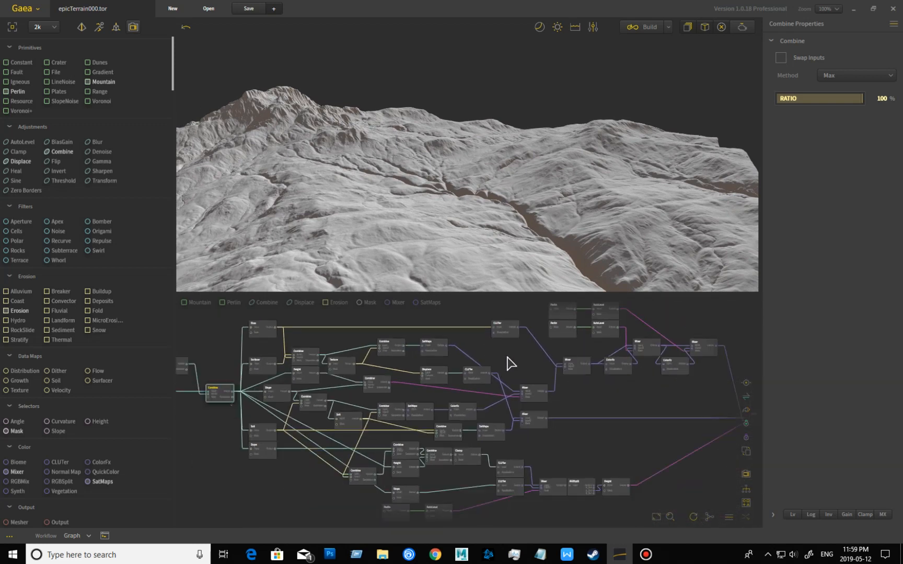
scroll(512, 366, down, 3)
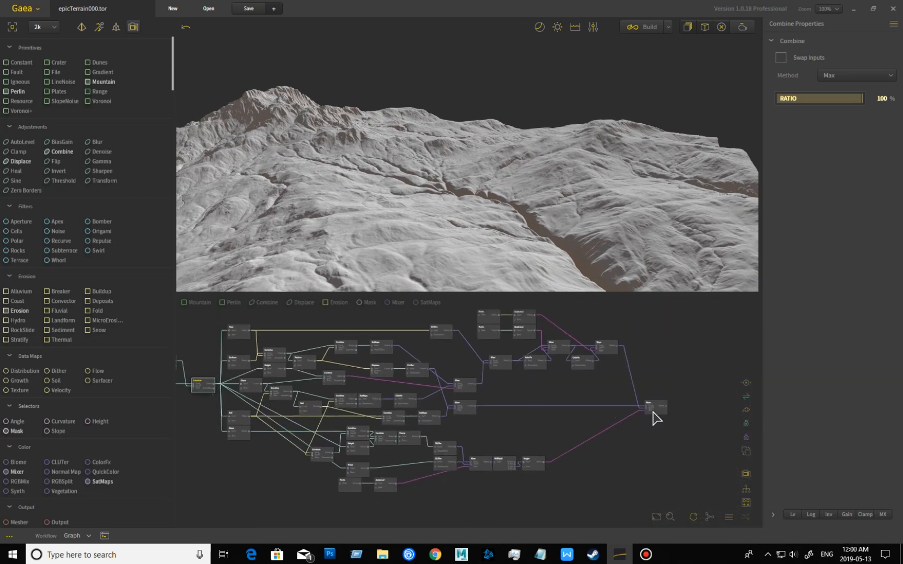
click(654, 411)
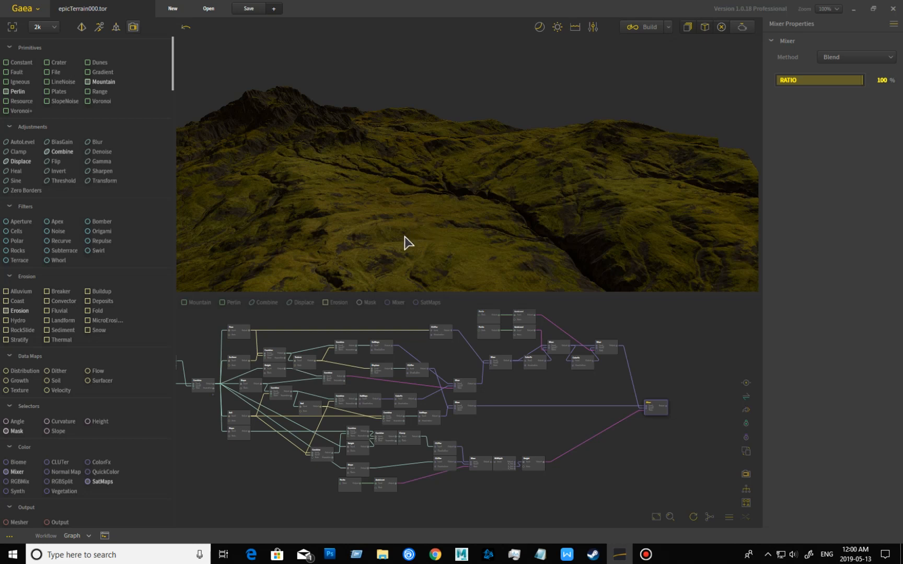
Return to the Max Combine that feeds the coloring nodes and preview its uncolored terrain beside the data map branches
drag(440, 364, 582, 366)
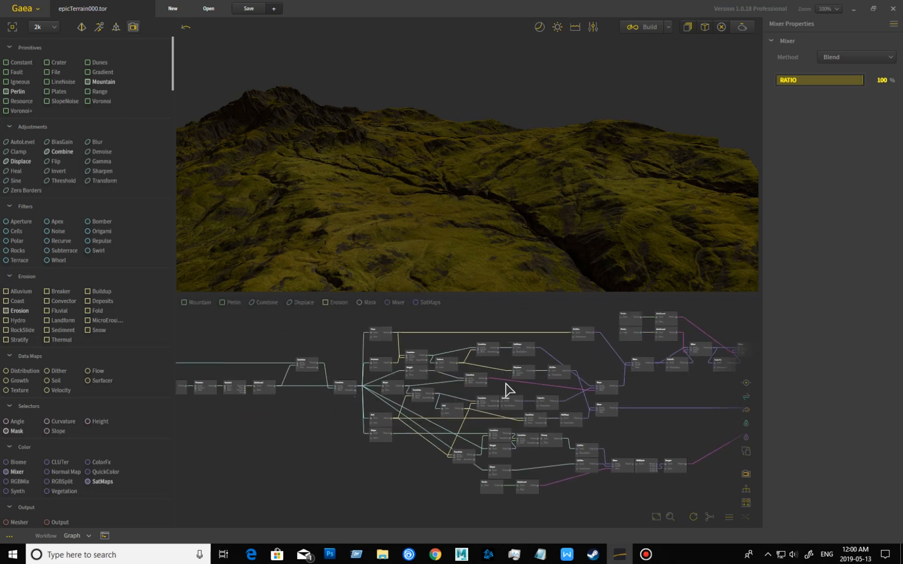
scroll(376, 384, up, 3)
drag(327, 351, 307, 400)
scroll(324, 389, up, 4)
click(310, 464)
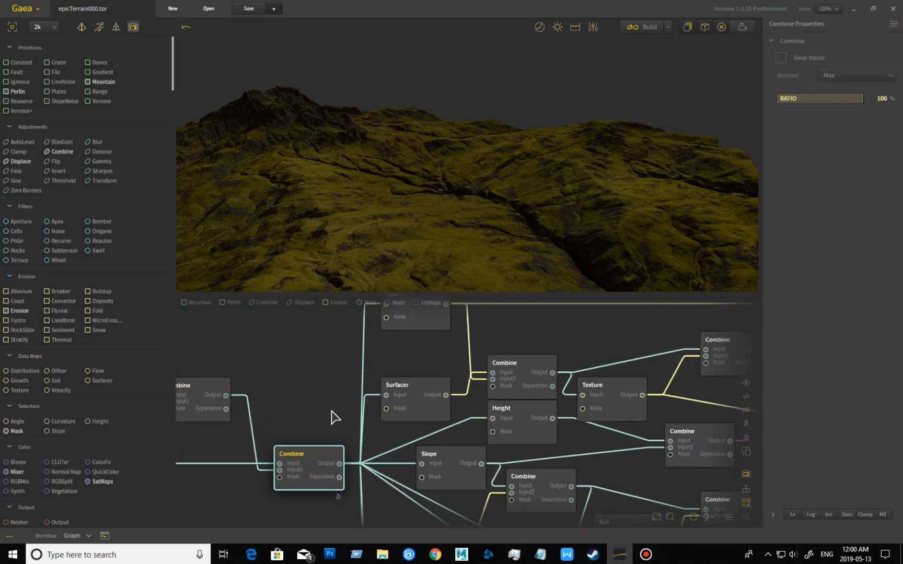
drag(313, 397, 241, 433)
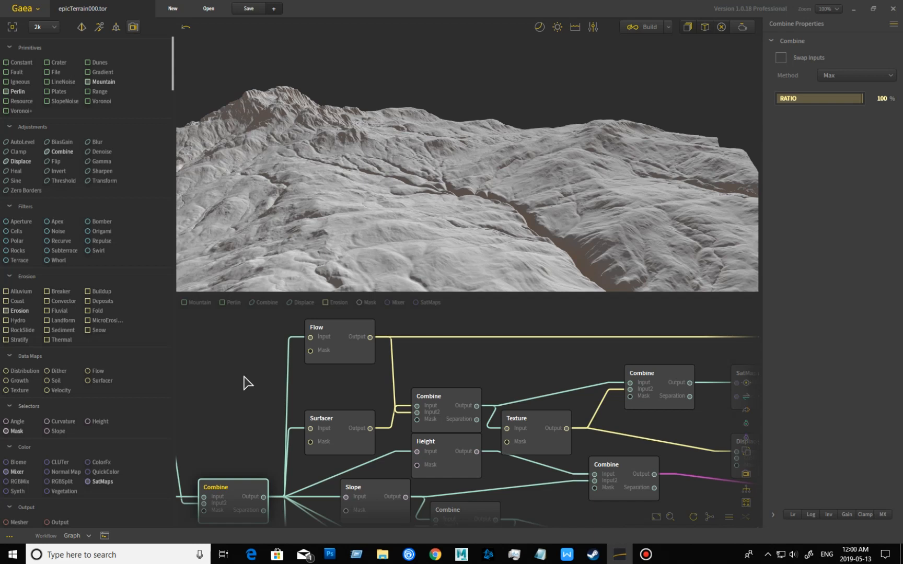
Examine the Flow node's data map on the terrain, checking its rain cycles and constant rainfall settings
middle_drag(474, 367, 522, 352)
scroll(478, 369, down, 1)
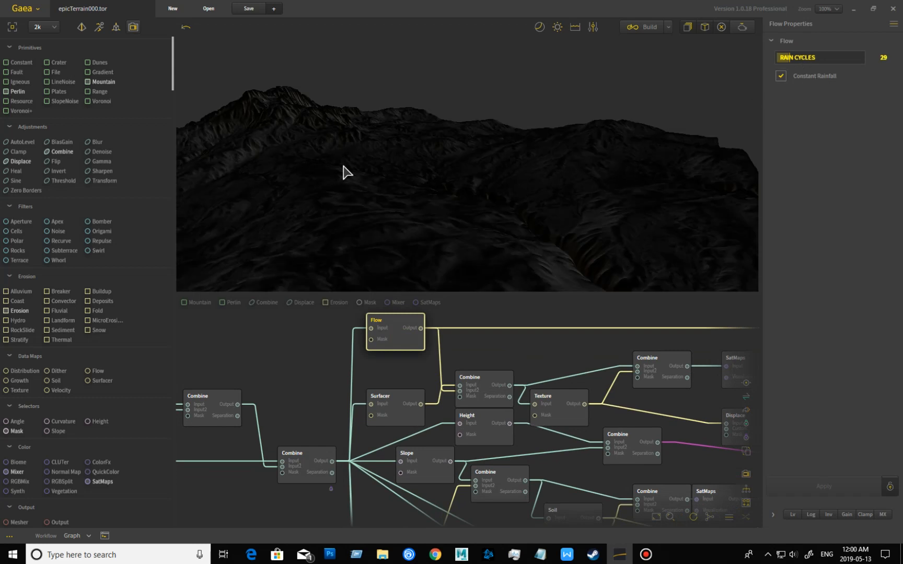
drag(410, 235, 470, 274)
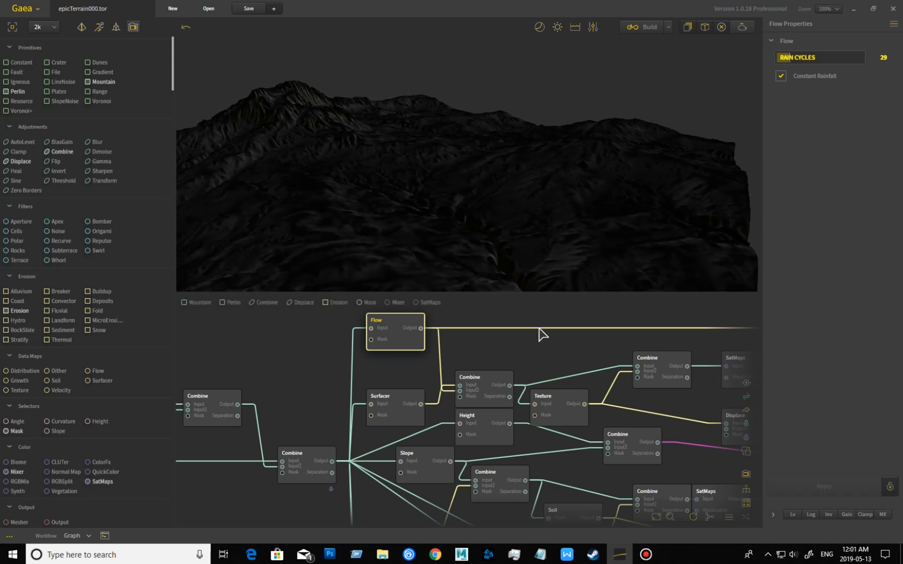
Examine the Surfacer node's data map from several angles and up close, checking its mode and strength
click(410, 424)
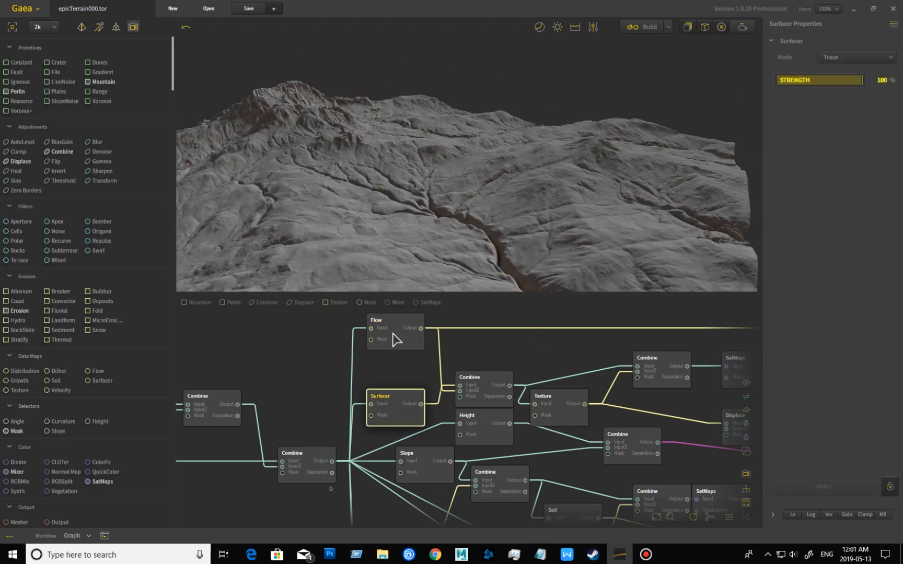
mouse_move(495, 218)
mouse_down()
mouse_move(512, 223)
mouse_move(514, 240)
mouse_move(489, 228)
mouse_up()
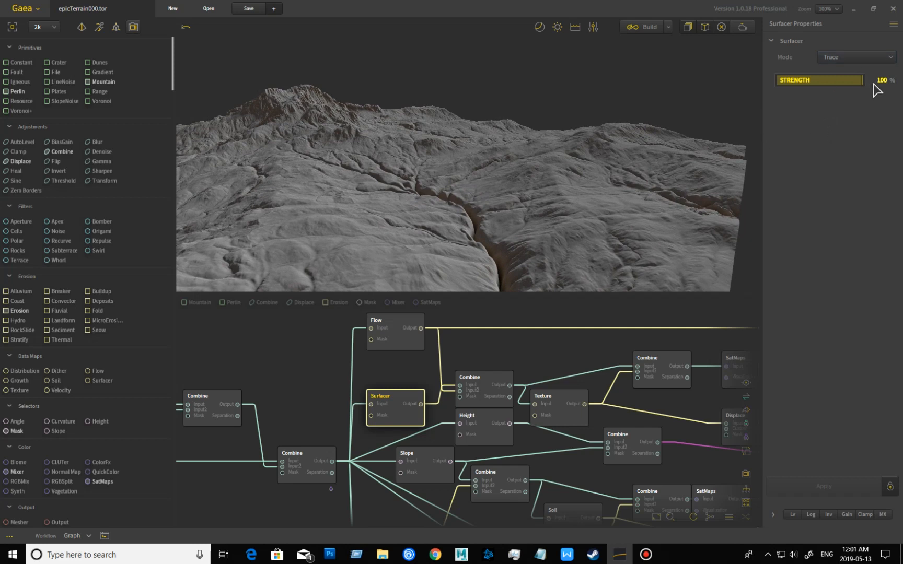
drag(549, 264, 452, 278)
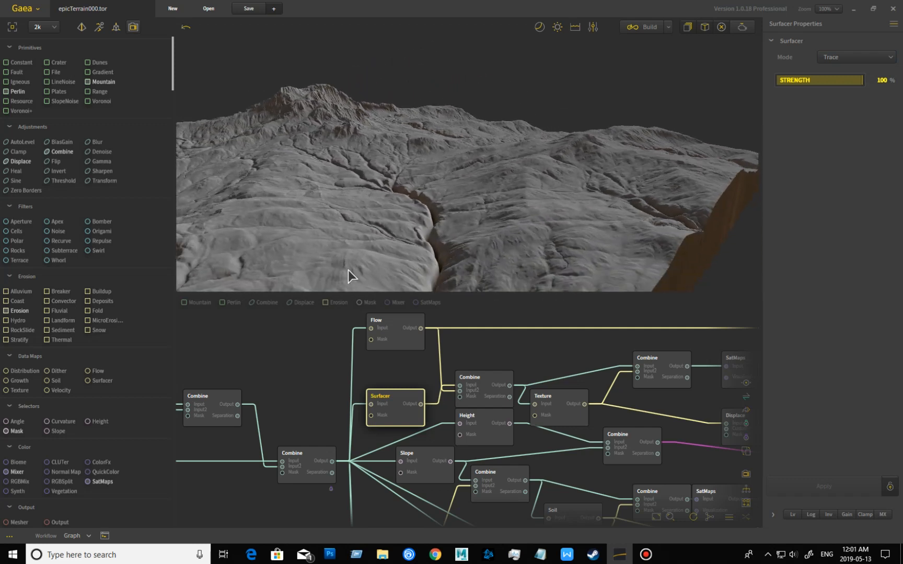
drag(502, 246, 385, 220)
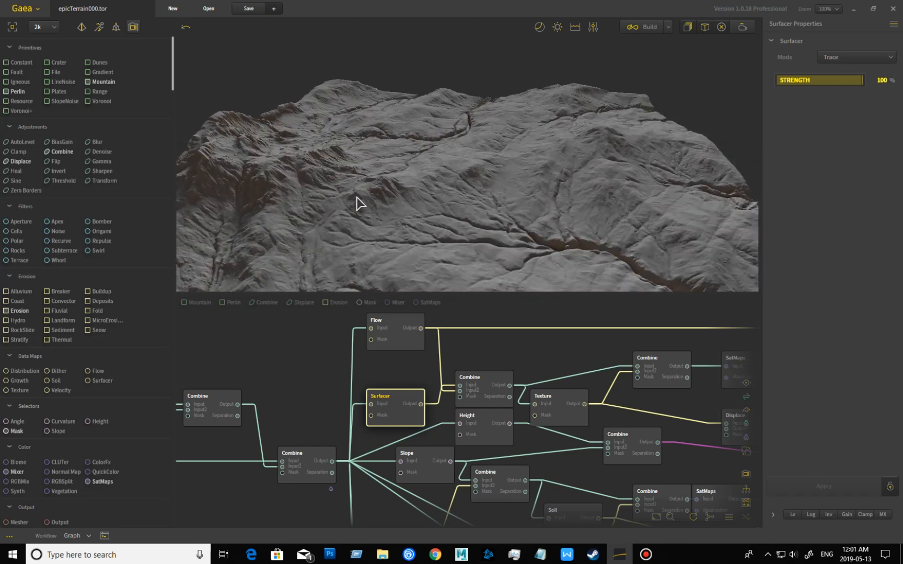
scroll(406, 225, up, 5)
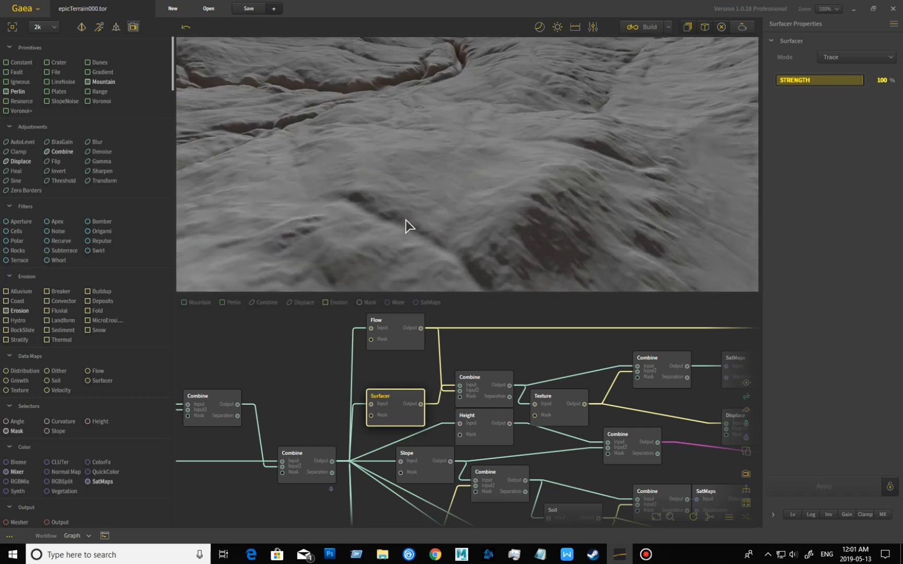
Inspect the Surfacer map up close and from afar, and compare it with the Combine node that merges Flow and Surfacer, checking its method and ratio
drag(380, 241, 465, 205)
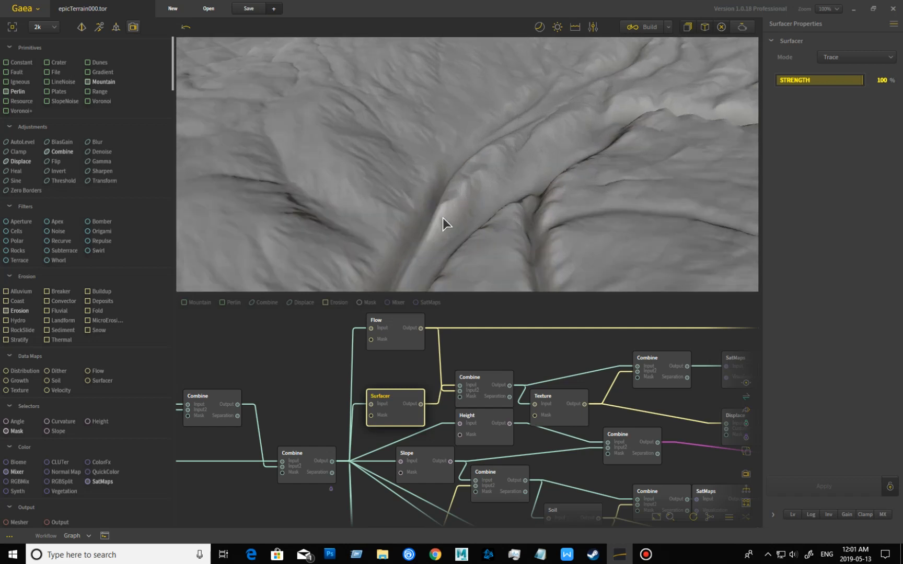
drag(474, 229, 427, 244)
scroll(445, 197, down, 10)
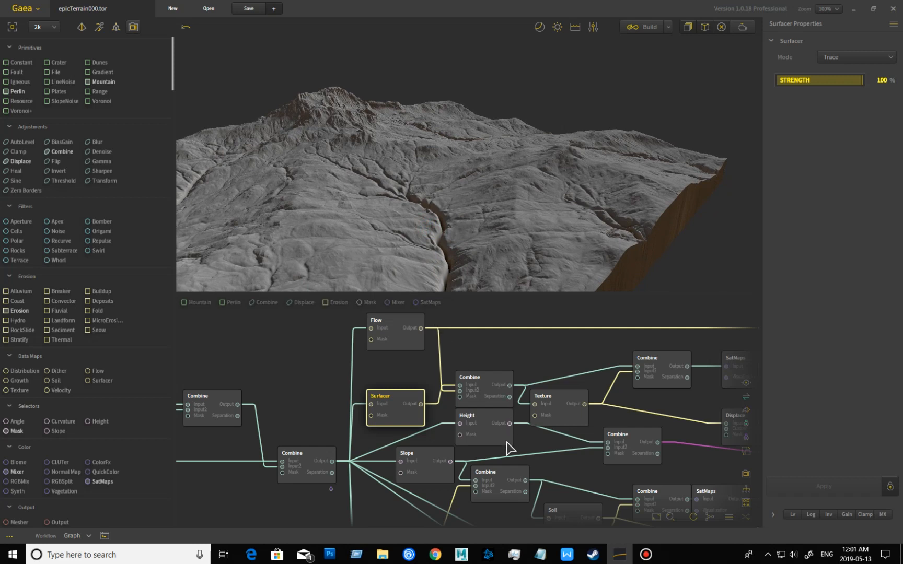
click(488, 399)
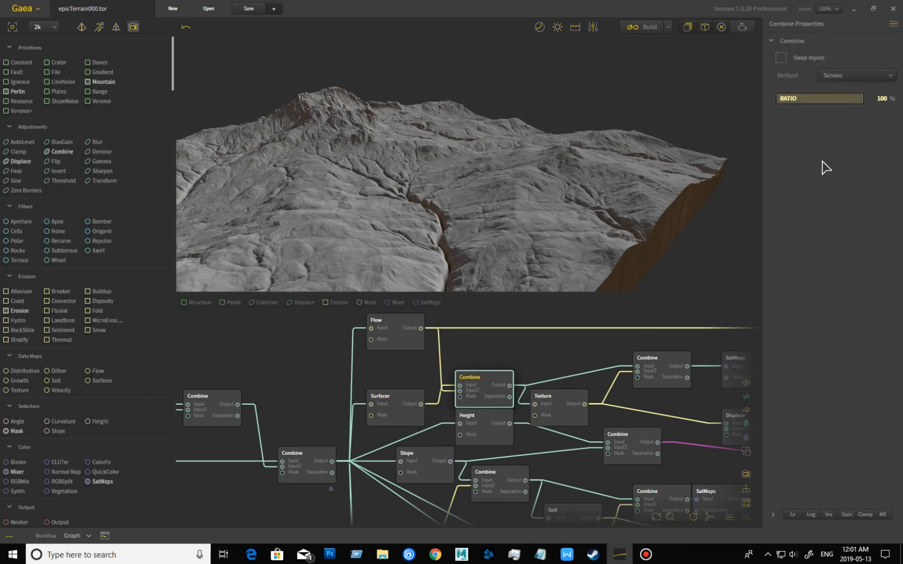
drag(405, 242, 466, 238)
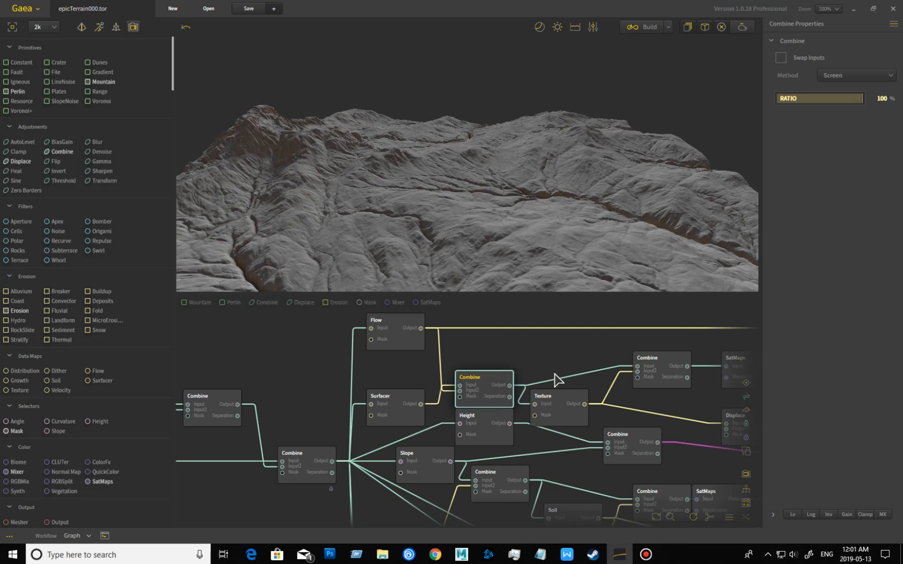
Preview the Texture node's pattern and the Combine node that blends it with the Flow and Surfacer mix, checking their settings
middle_drag(534, 359, 485, 325)
click(513, 379)
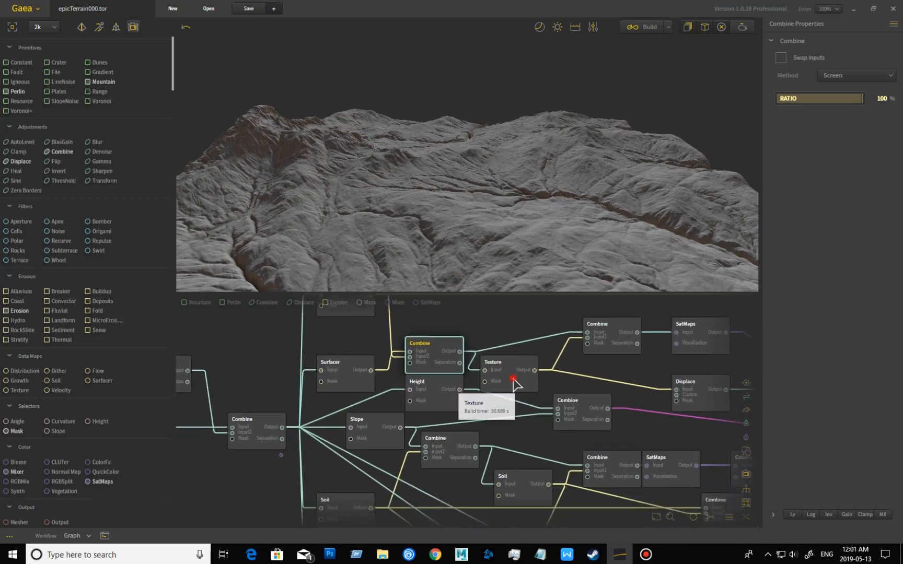
mouse_move(447, 254)
mouse_down()
mouse_move(439, 238)
mouse_move(365, 209)
mouse_move(324, 217)
mouse_move(362, 221)
mouse_move(410, 250)
mouse_move(412, 207)
mouse_move(338, 228)
mouse_move(348, 256)
mouse_move(363, 244)
mouse_move(364, 251)
mouse_up()
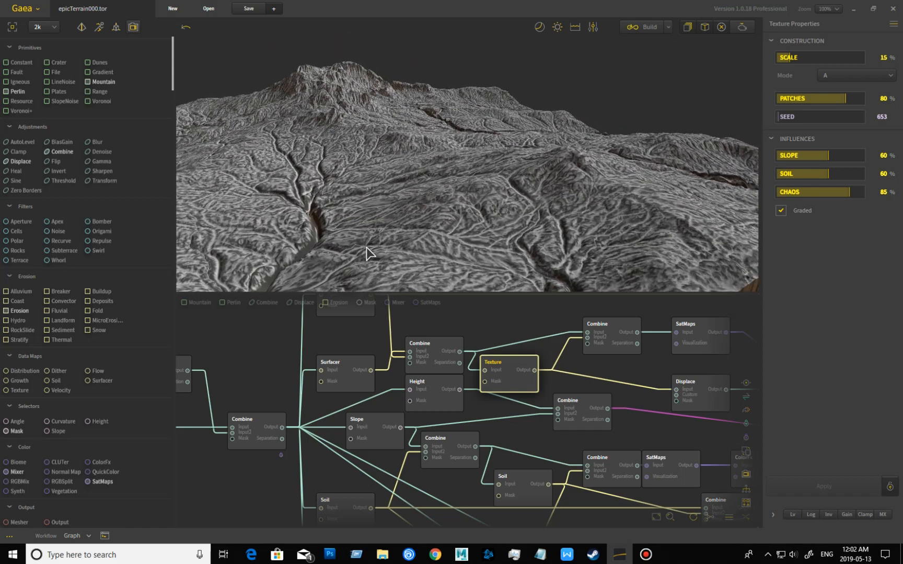
click(619, 345)
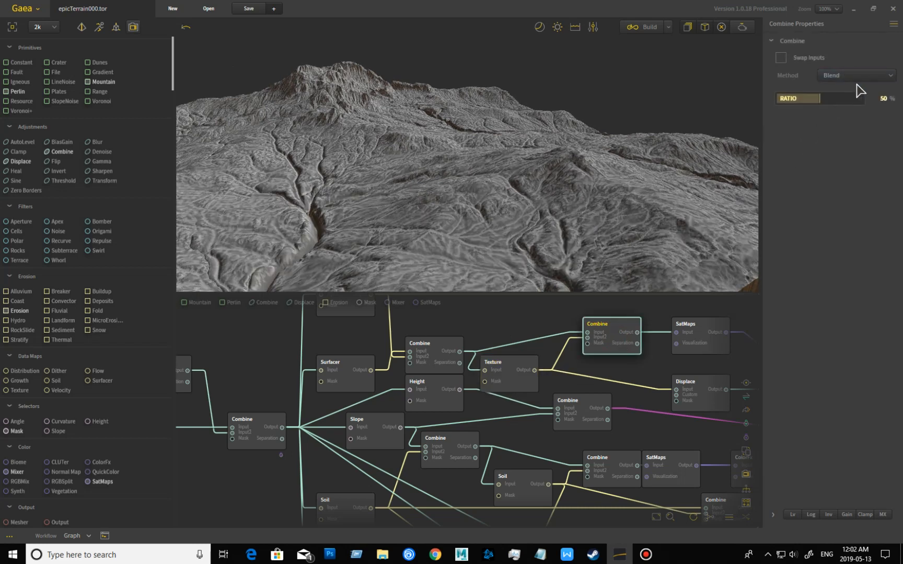
drag(511, 249, 582, 231)
Examine the coloring from the SatMaps node after the texture blend from several angles, checking its library and selected gradient
click(719, 353)
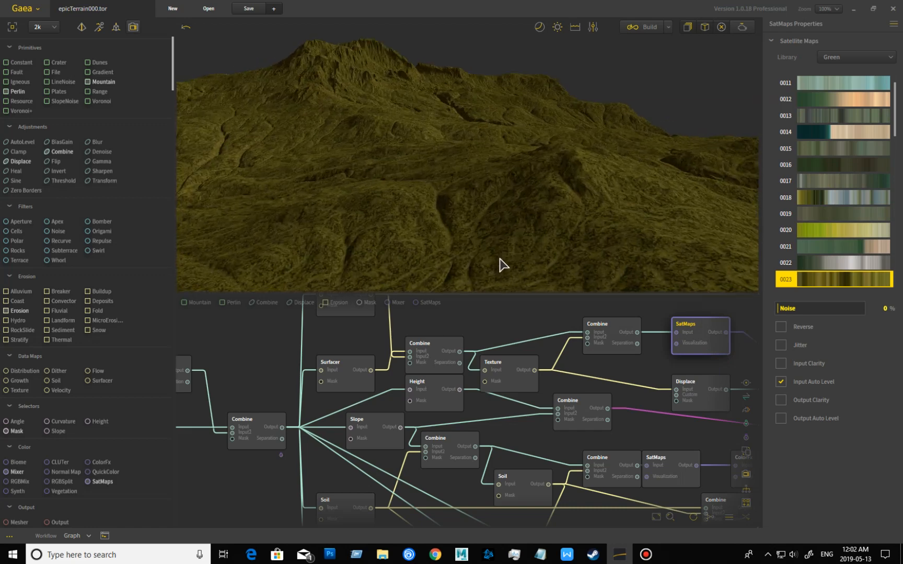
drag(456, 267, 496, 264)
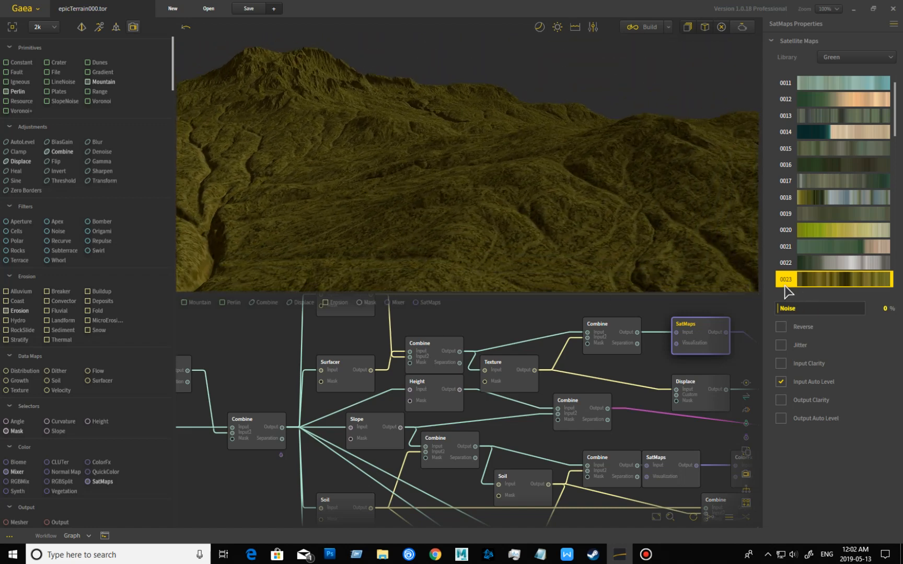
drag(456, 250, 468, 246)
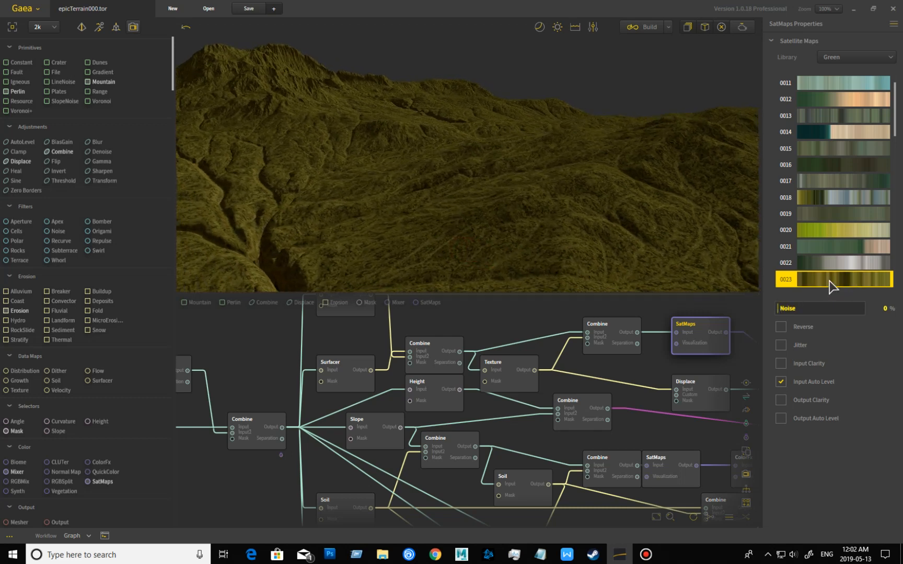
drag(446, 236, 556, 187)
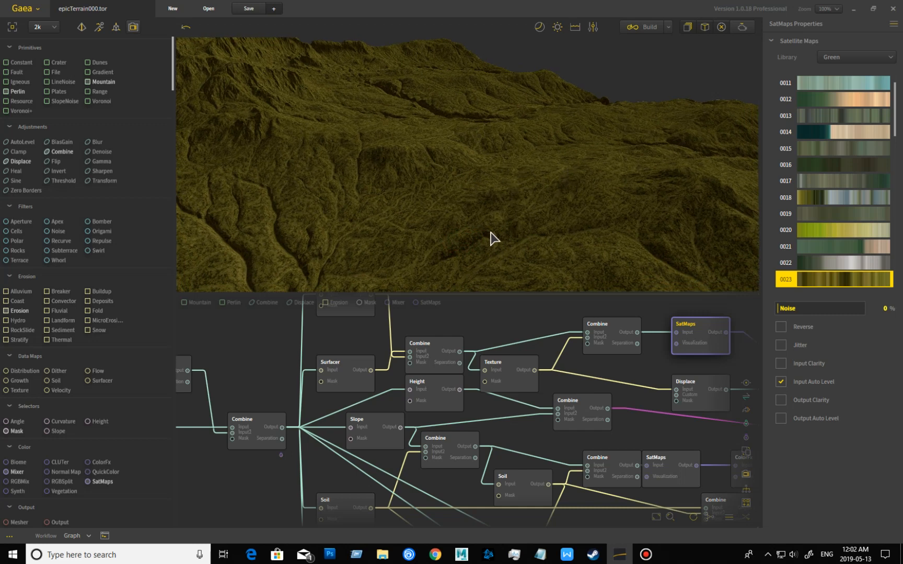
drag(462, 246, 491, 255)
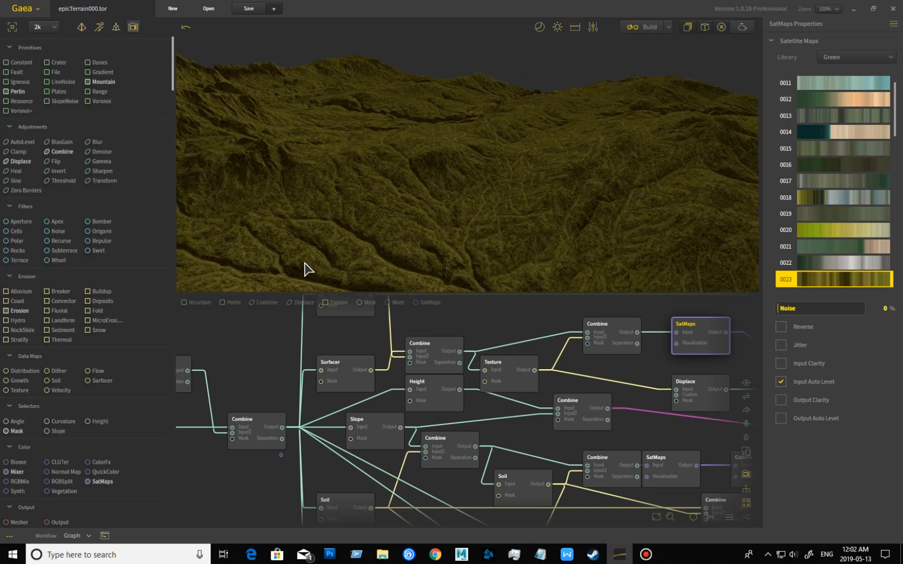
drag(501, 255, 471, 254)
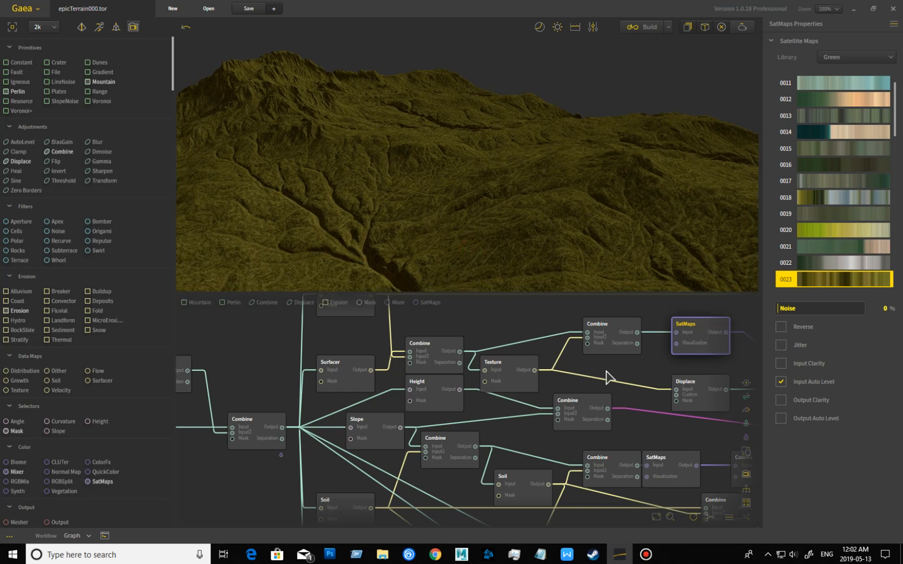
Follow the graph to the Slope and Soil branches and compare the two Slope masks and the Soil map on the terrain
middle_drag(613, 371, 504, 360)
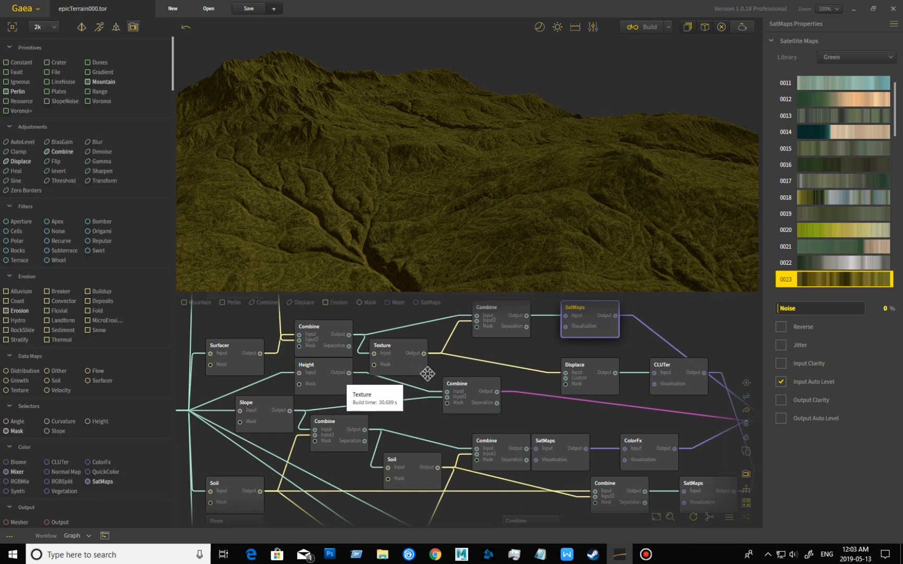
middle_drag(427, 374, 403, 371)
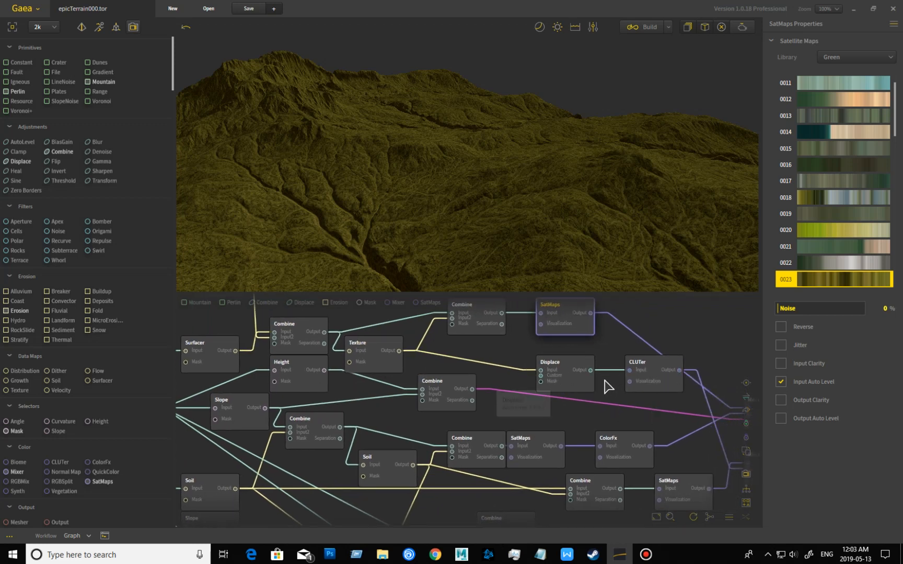
middle_drag(485, 374, 597, 353)
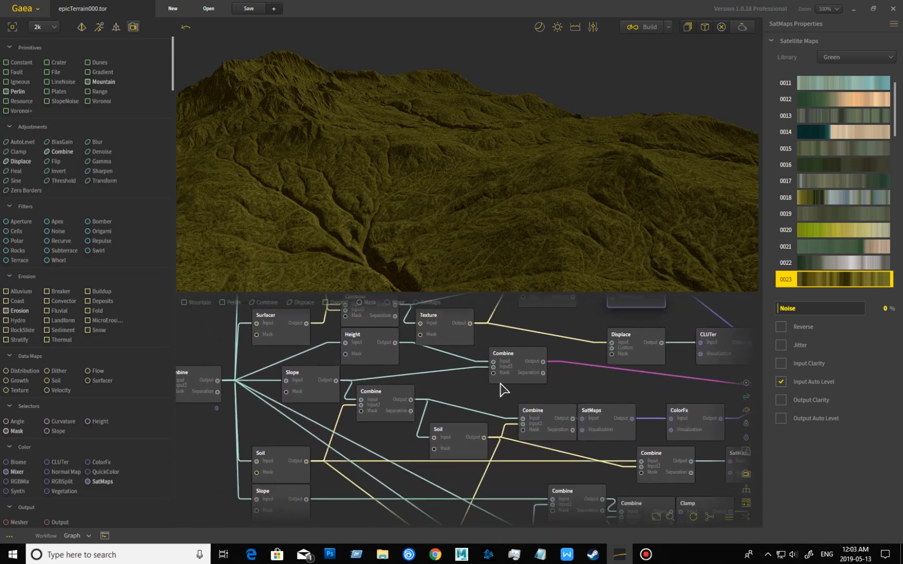
middle_drag(339, 420, 322, 397)
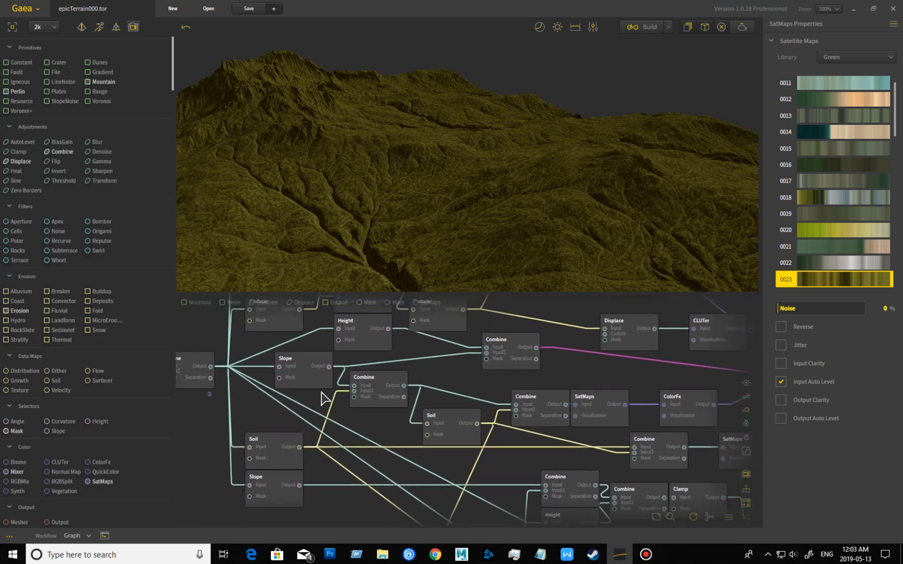
click(309, 378)
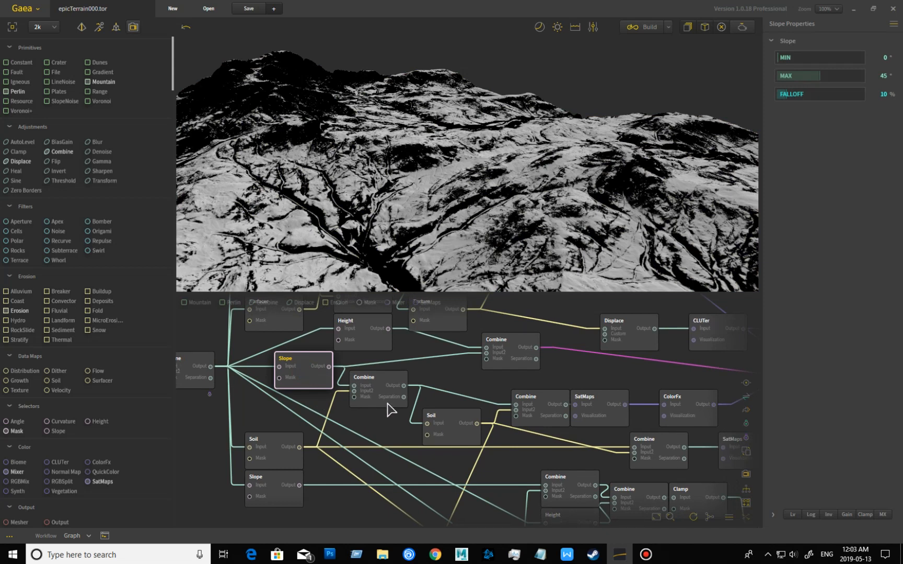
click(278, 458)
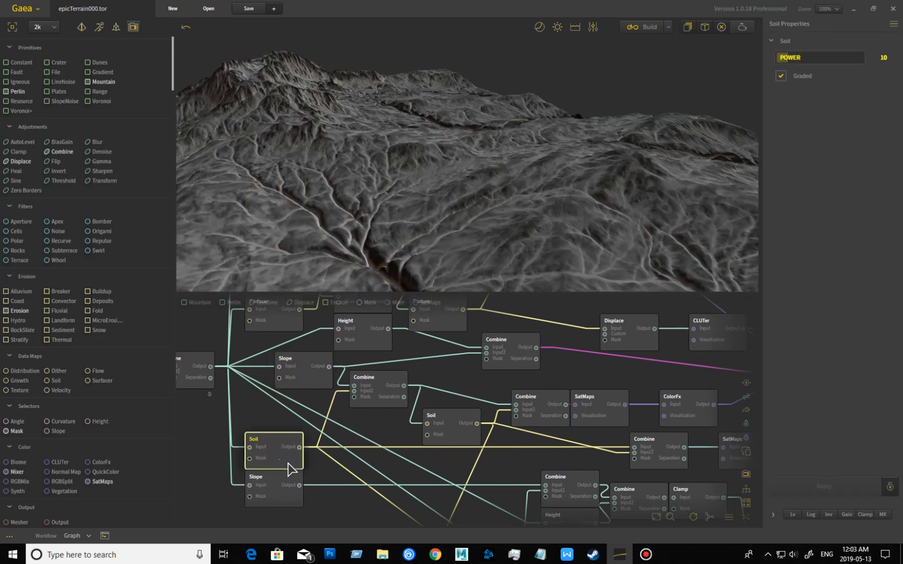
click(282, 504)
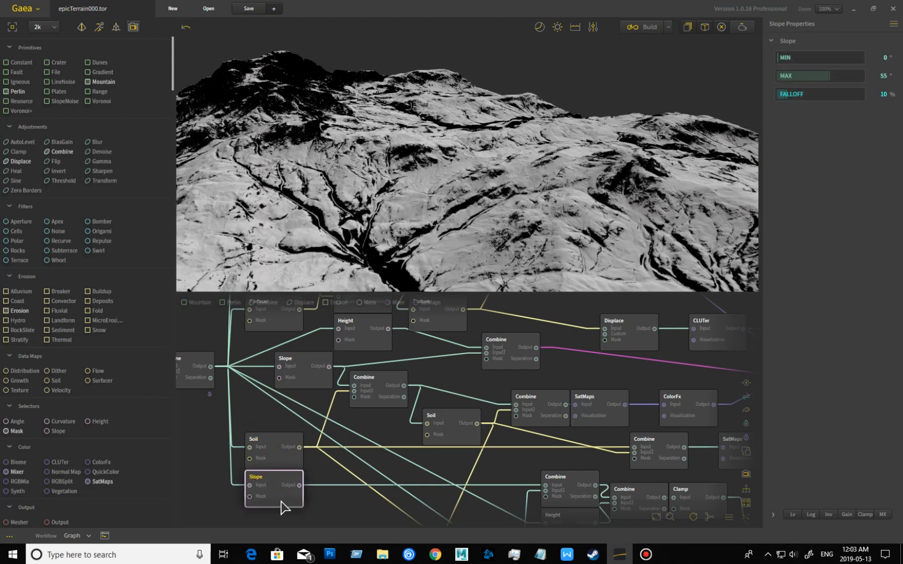
click(308, 379)
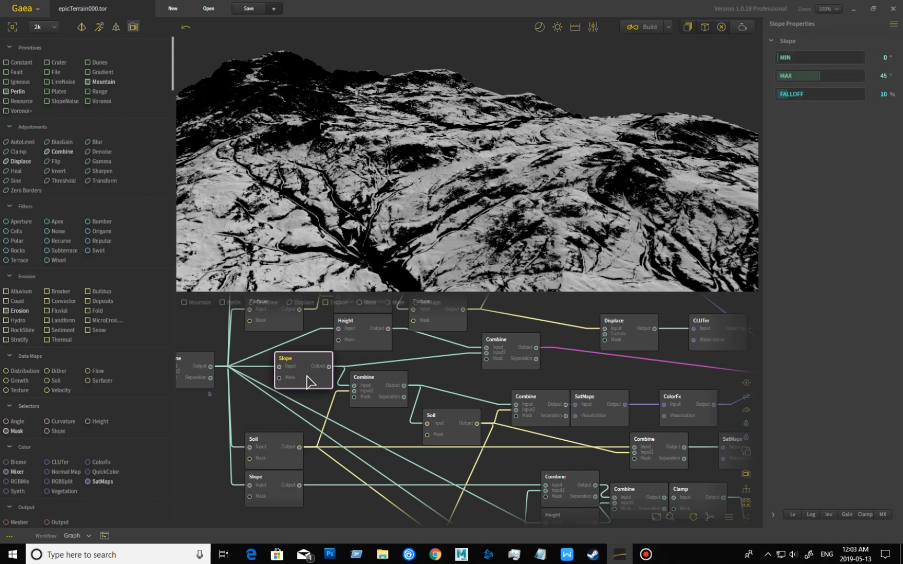
click(283, 500)
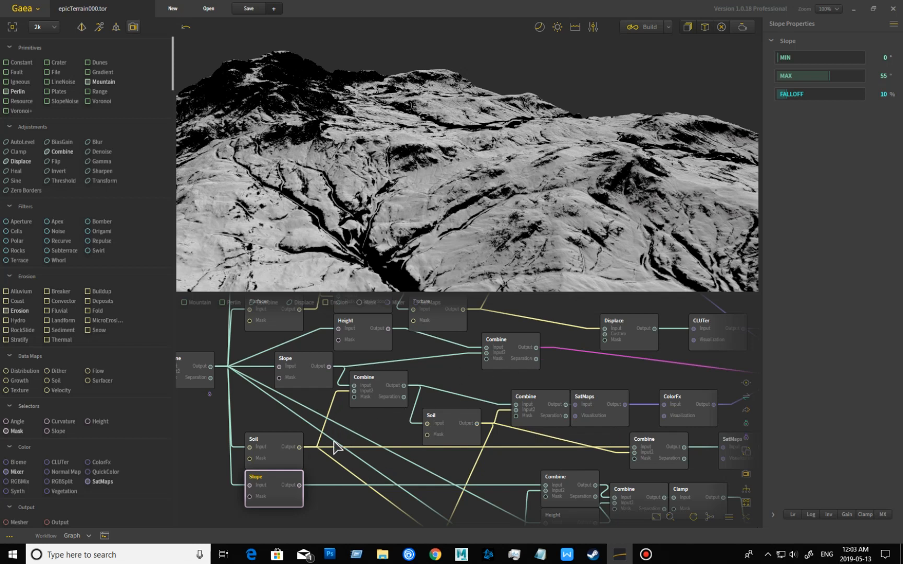
click(298, 373)
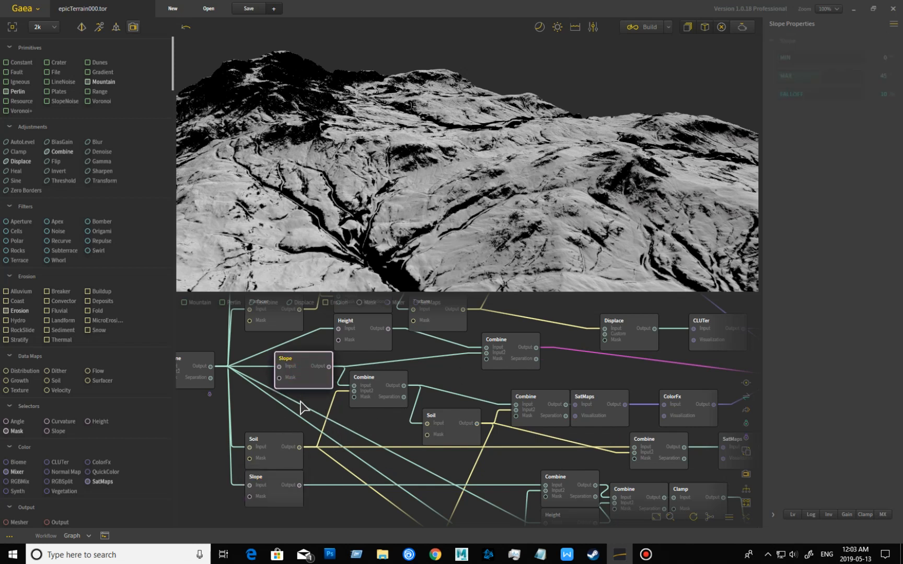
Trace the Soil branch by previewing the first Soil node, its blend with Slope, the second Soil node and the Combine feeding SatMaps
click(280, 458)
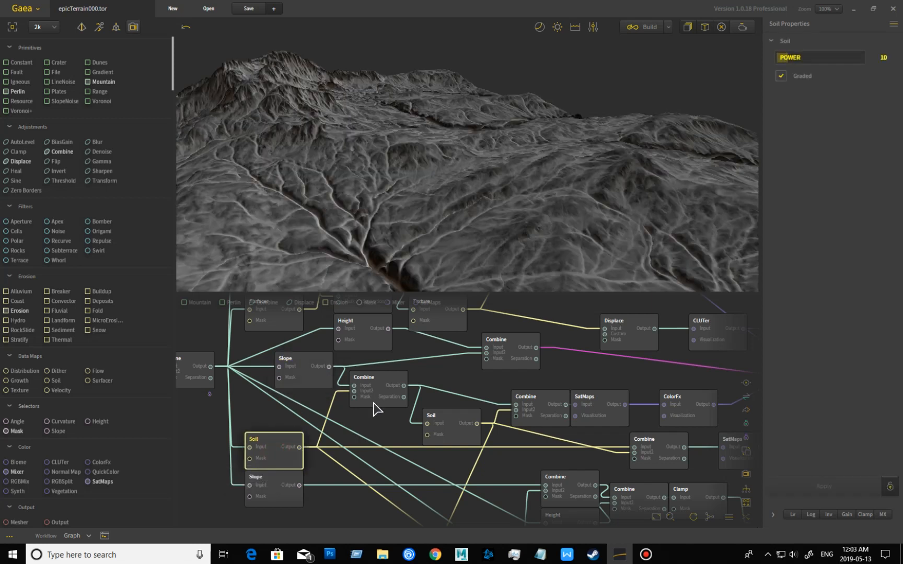
click(374, 403)
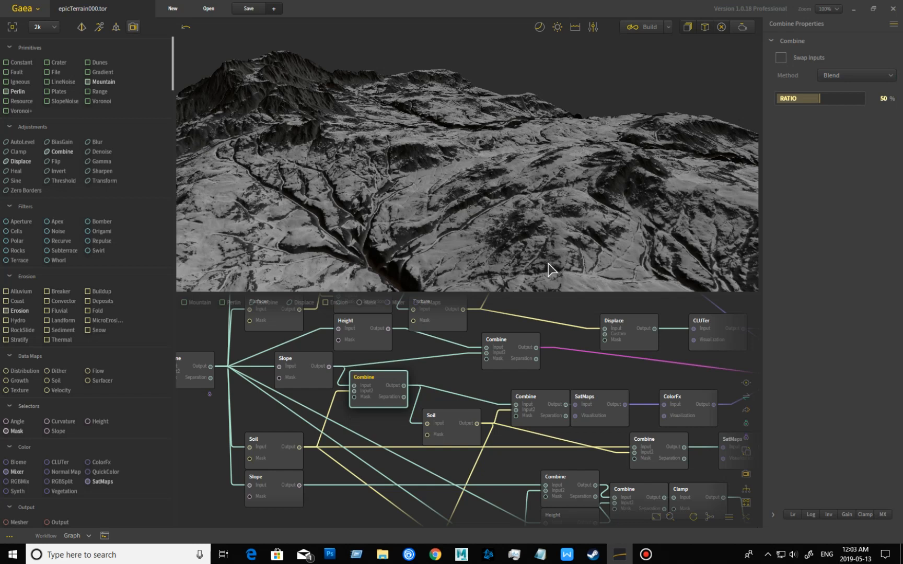
click(454, 437)
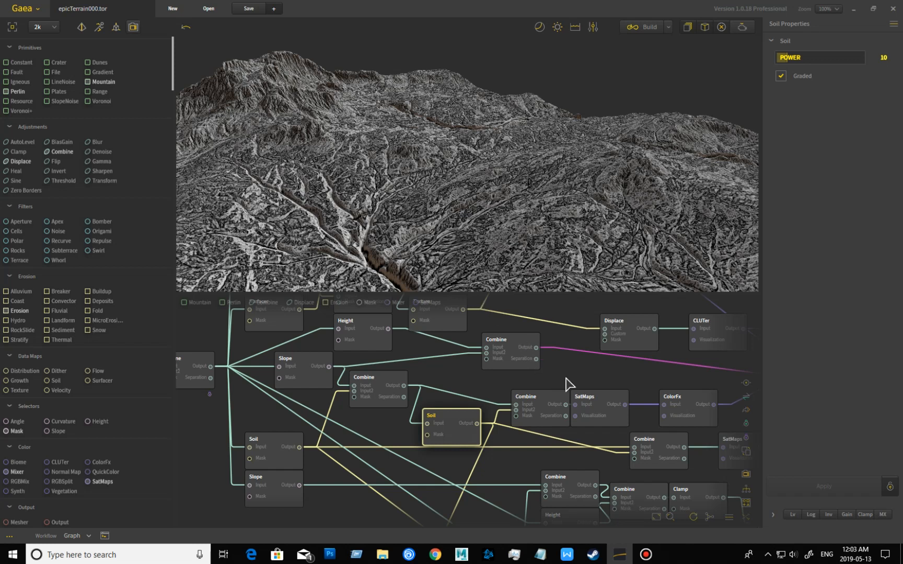
middle_drag(568, 381, 549, 365)
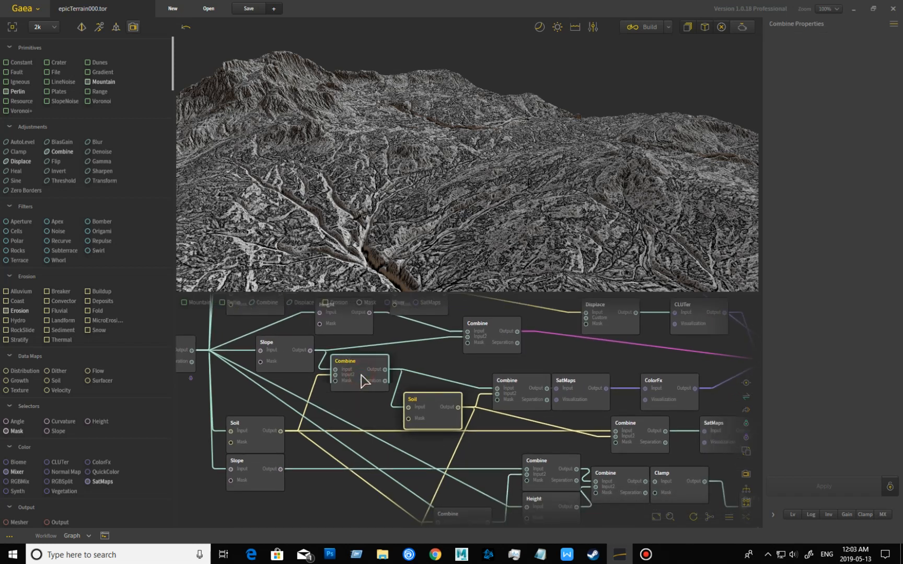
click(361, 375)
click(523, 397)
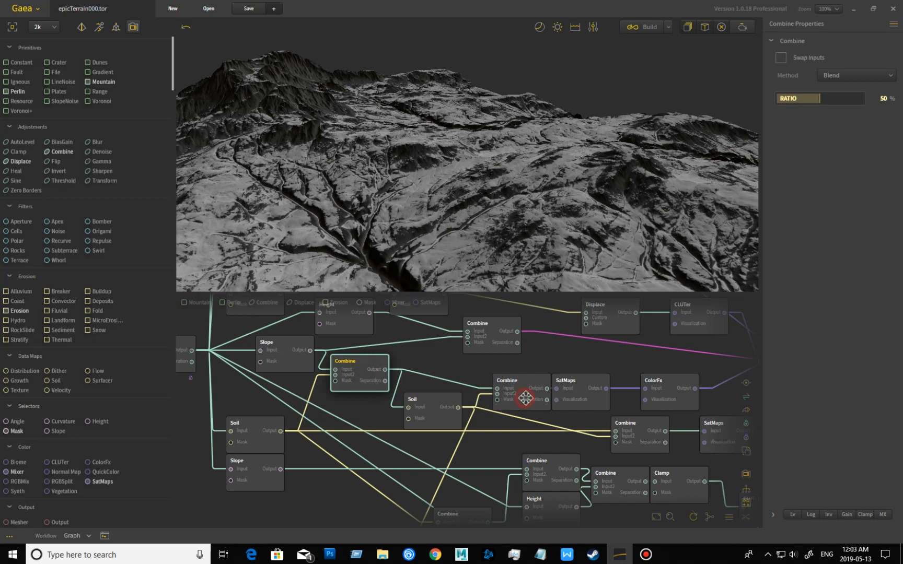
middle_drag(523, 426, 524, 380)
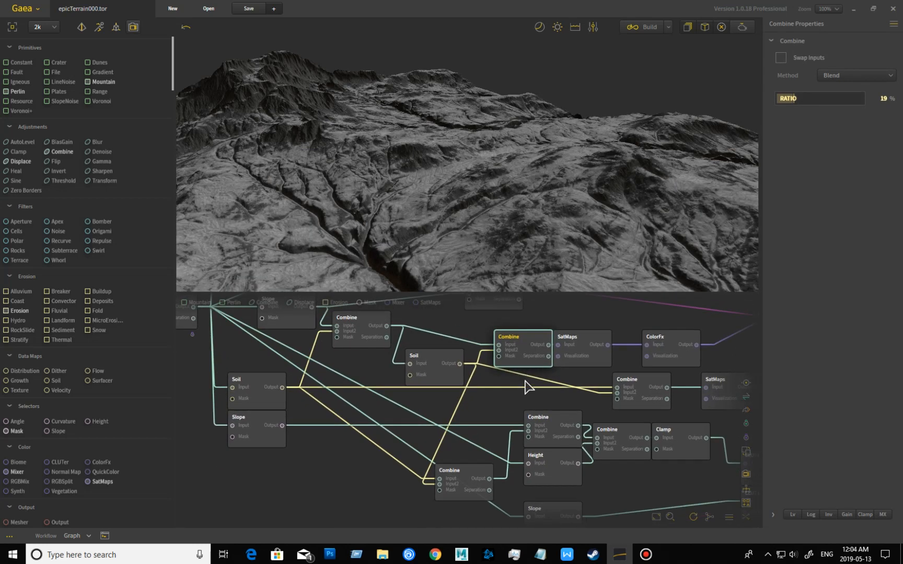
Compare the second Soil map with the Combine nodes before and after it, and inspect the settings of the SatMaps node they feed
click(414, 369)
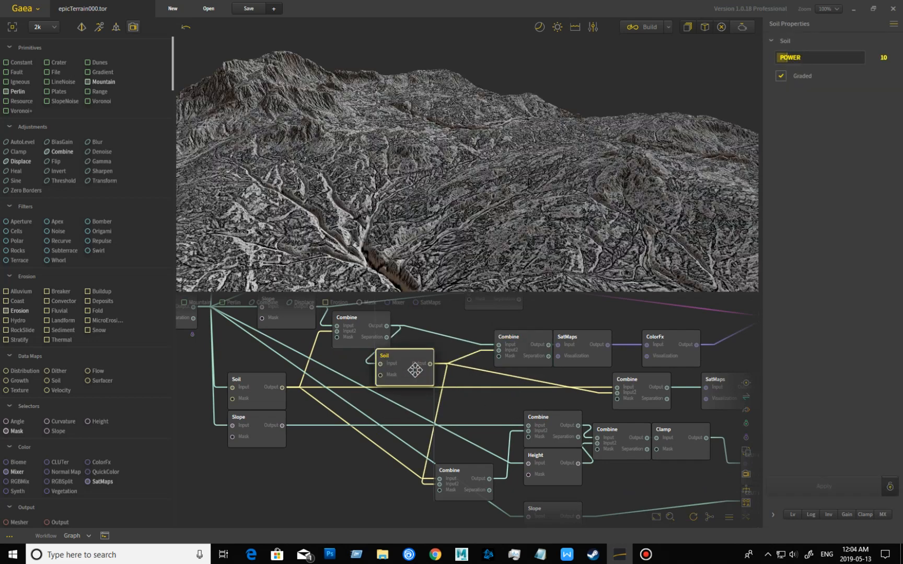
click(360, 342)
click(534, 356)
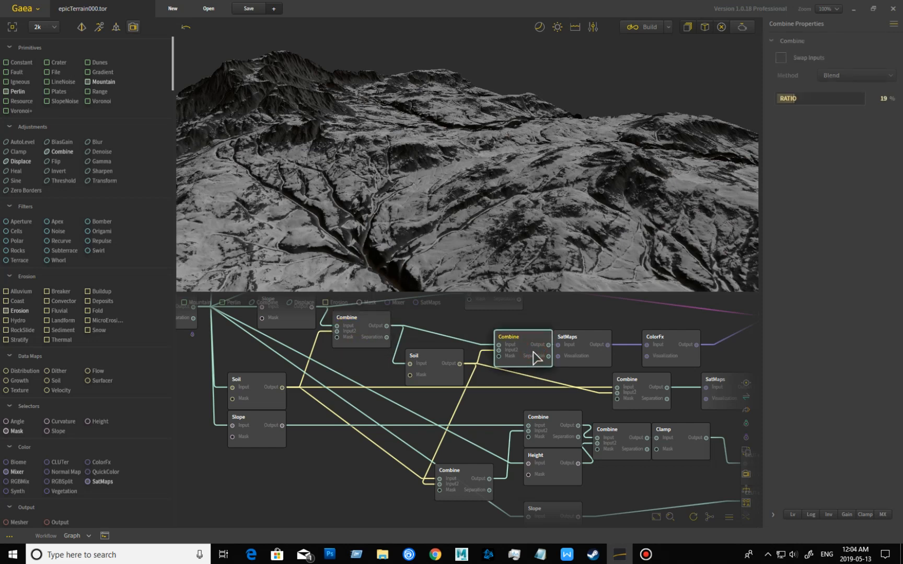
drag(445, 239, 484, 265)
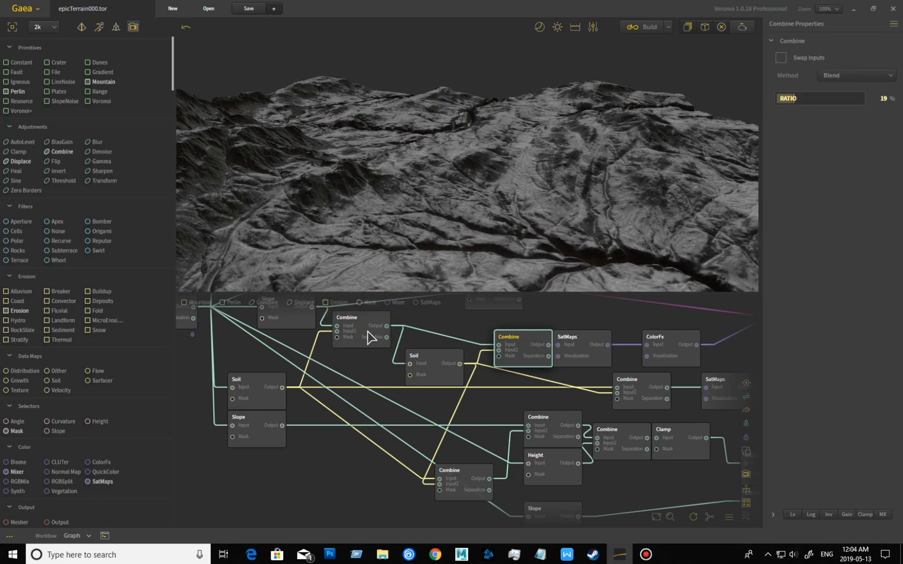
click(422, 371)
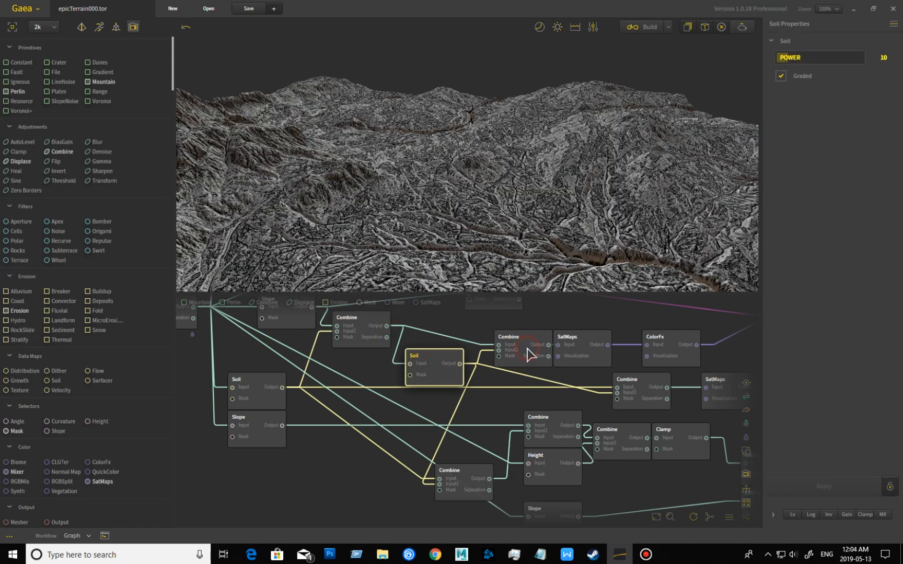
click(528, 352)
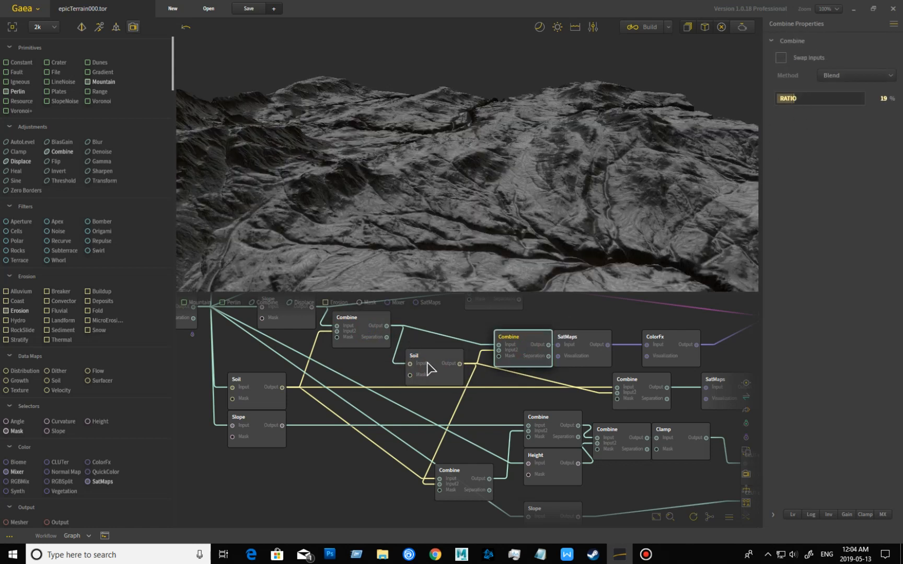
click(590, 362)
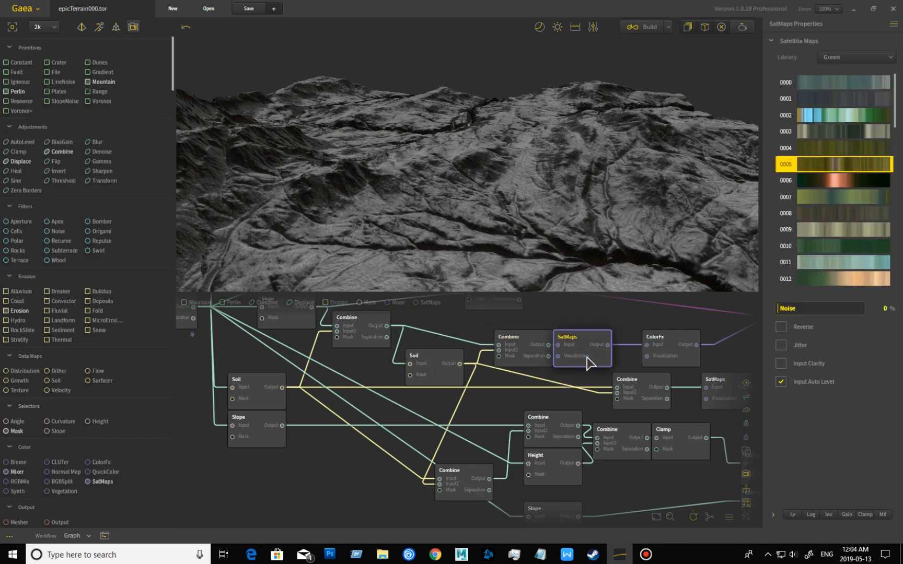
Examine the soil-driven SatMaps coloring on the terrain from several angles
drag(538, 210, 667, 256)
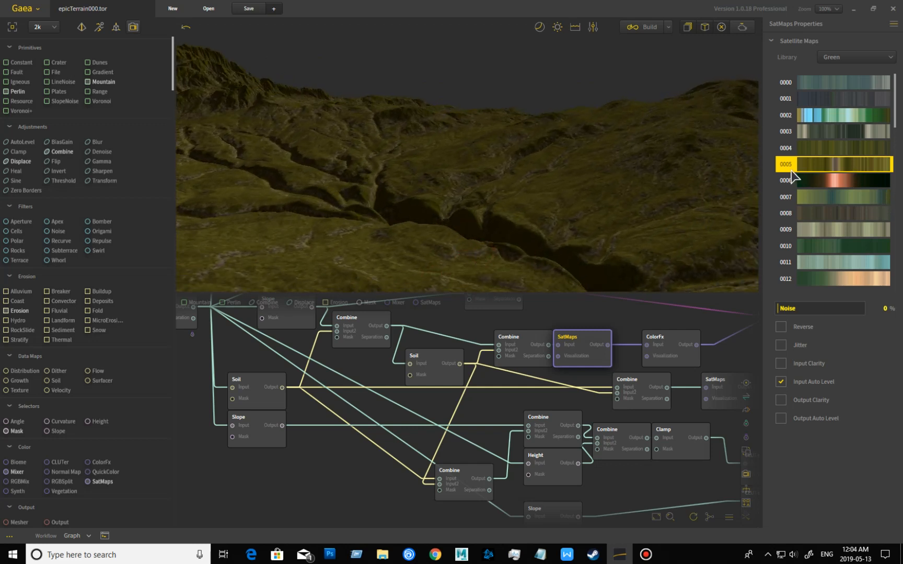
drag(435, 261, 425, 258)
drag(359, 280, 356, 283)
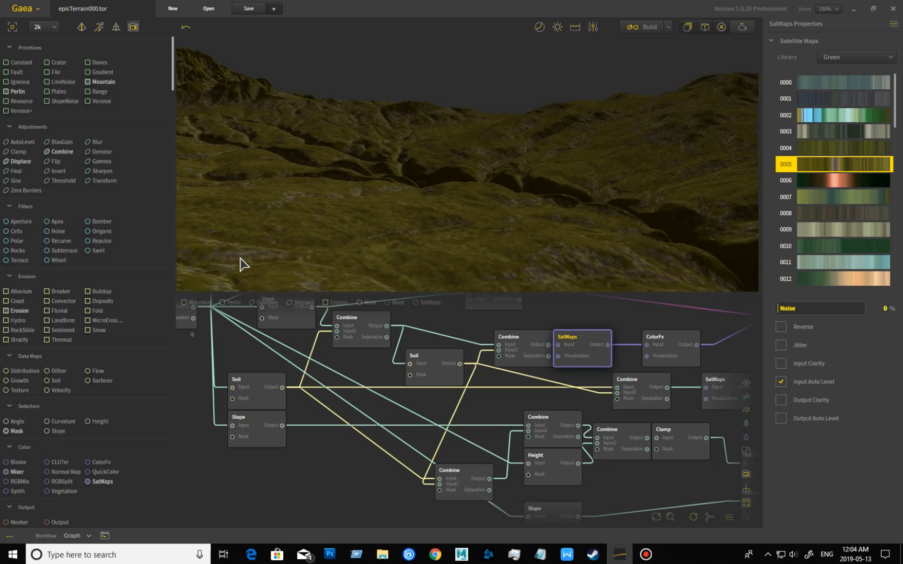
drag(552, 257, 435, 241)
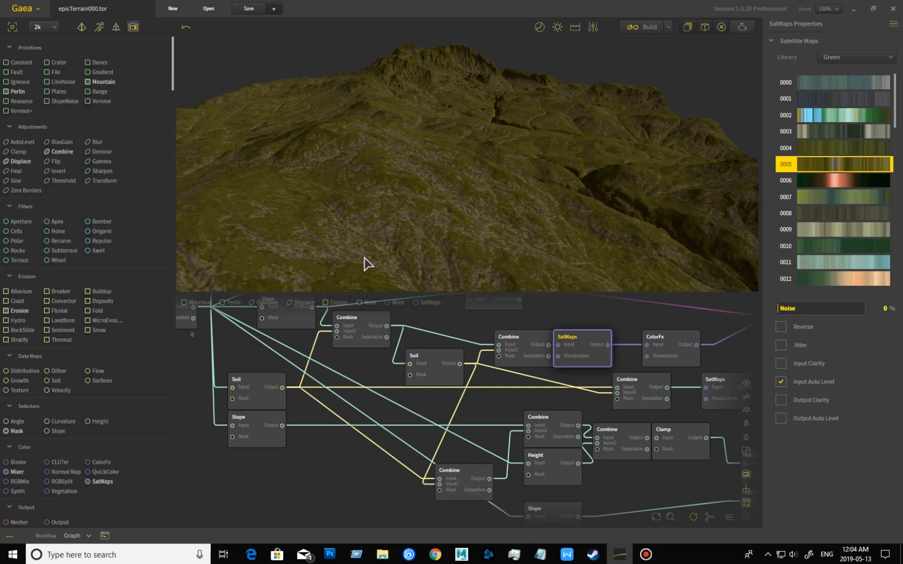
drag(356, 268, 437, 255)
Compare the texture-driven SatMaps with the soil-driven one, and check the Hue + Saturation + Lightness settings of the ColorFx that follows the latter
middle_drag(583, 319, 520, 418)
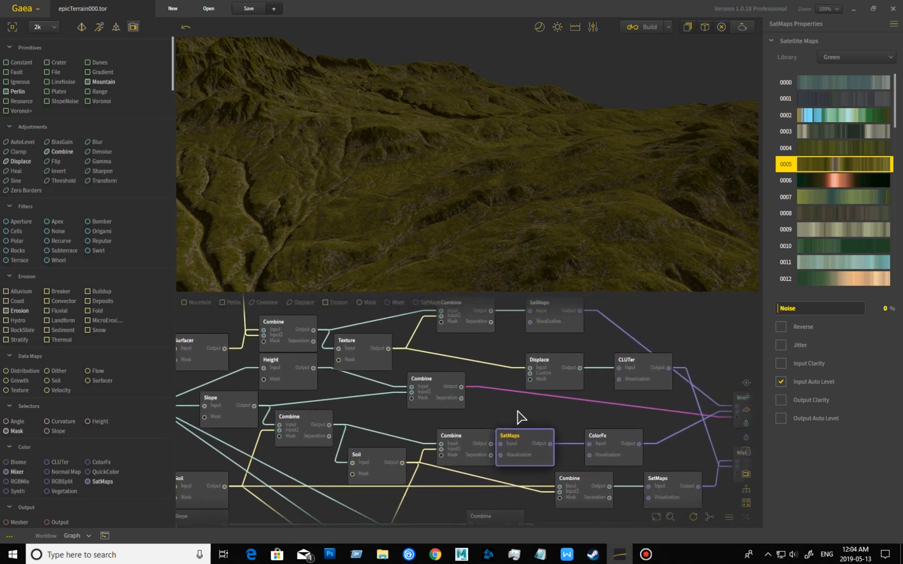
middle_drag(553, 364, 552, 361)
click(551, 353)
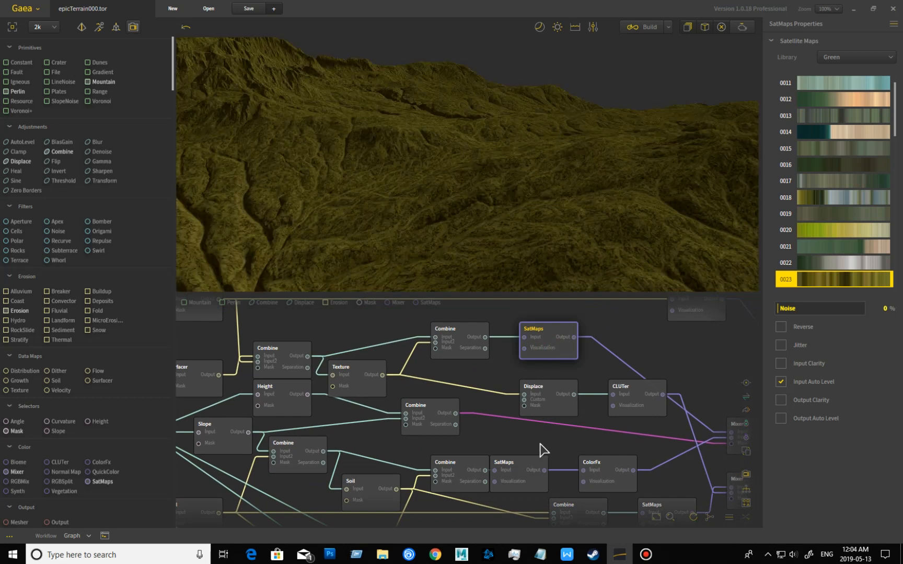
click(527, 483)
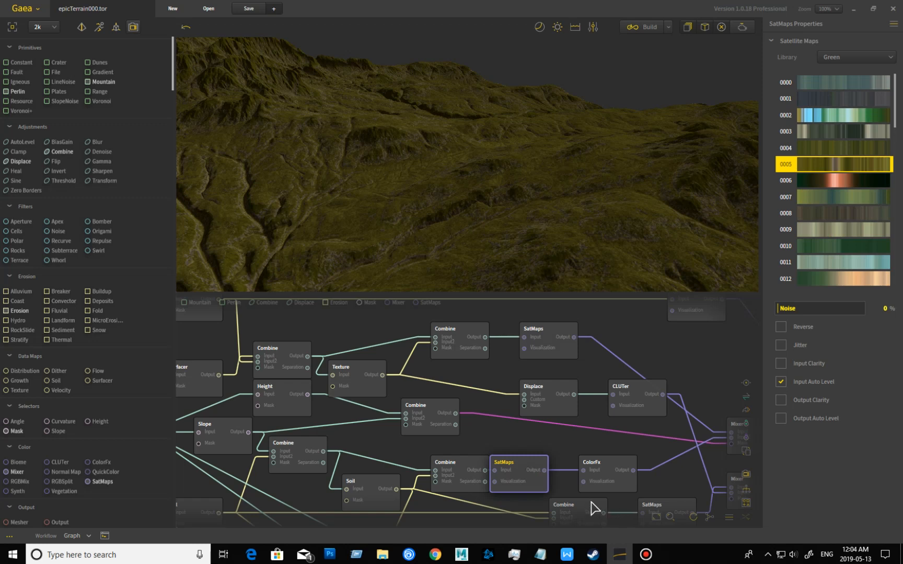
click(617, 480)
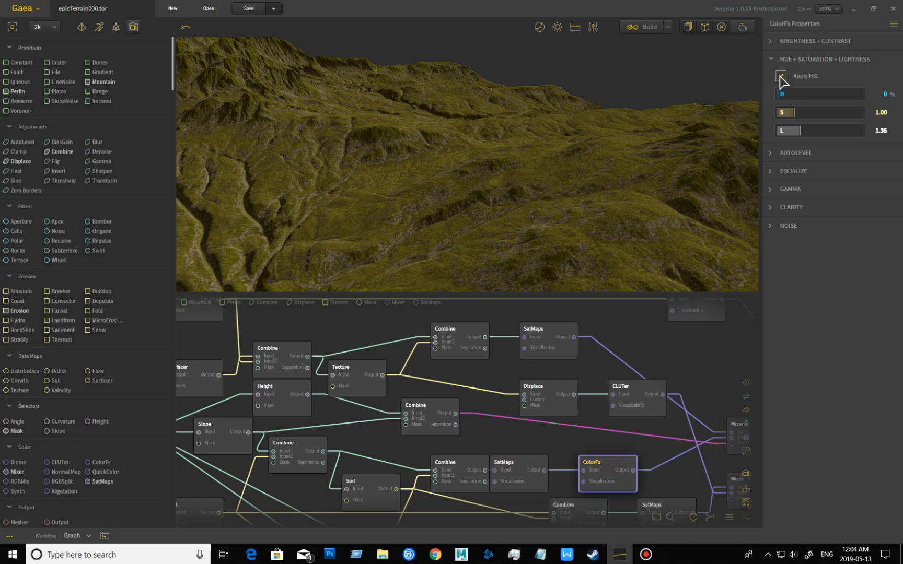
drag(533, 210, 533, 256)
scroll(524, 190, down, 3)
Preview the Slope mask, the Height mask and the Combine node that multiplies them on the terrain
drag(619, 364, 531, 346)
drag(470, 421, 648, 421)
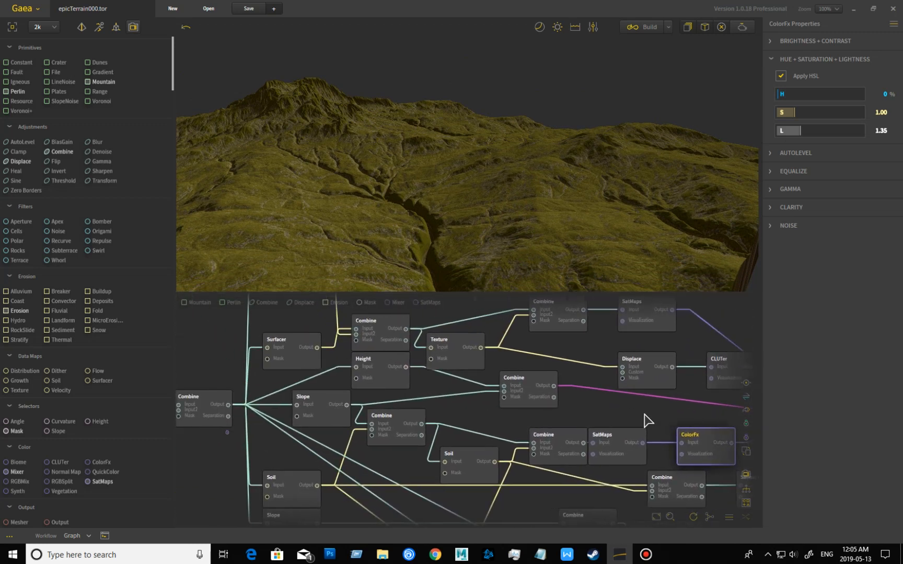
click(323, 419)
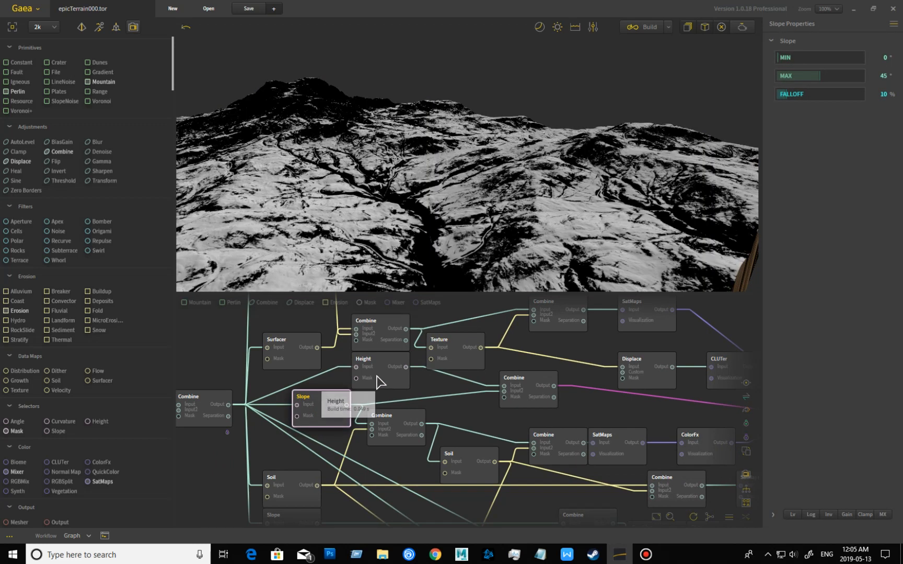
click(377, 383)
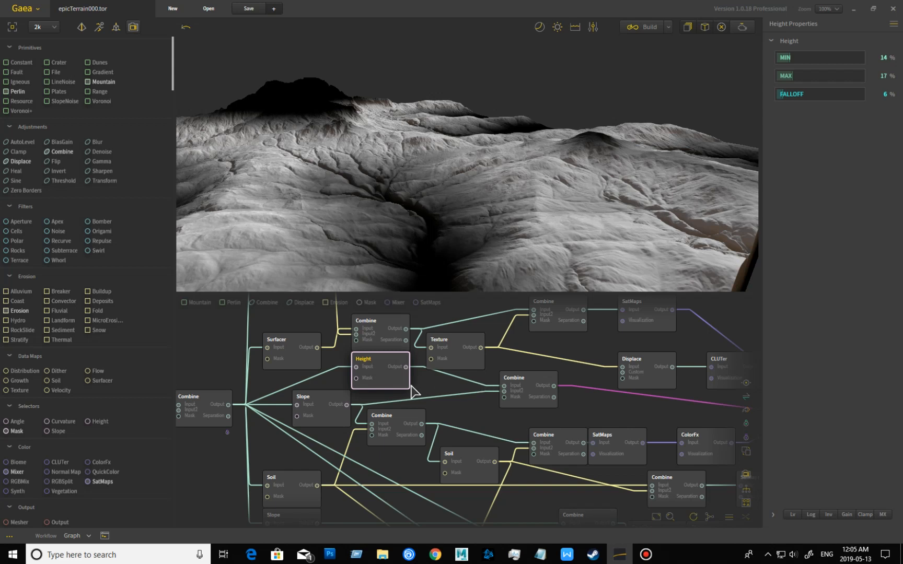
click(529, 395)
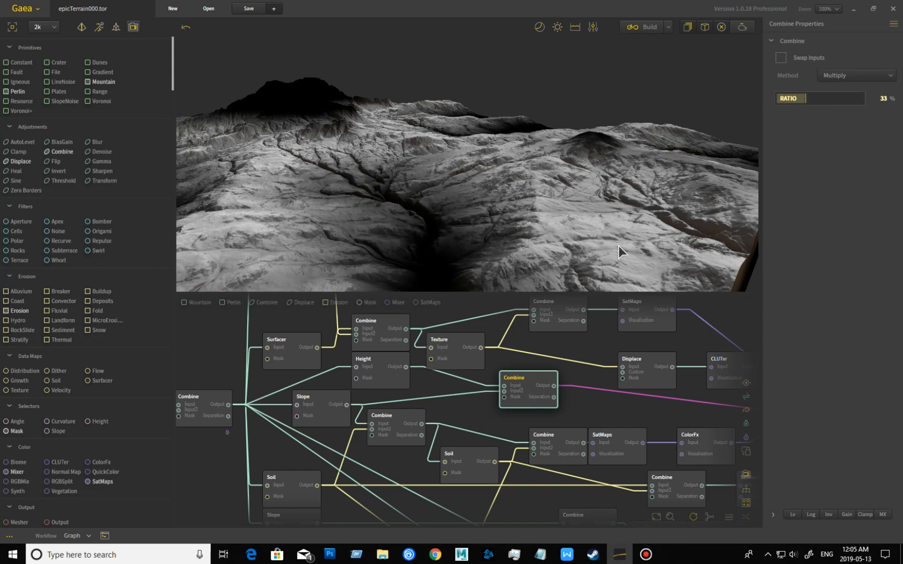
drag(507, 237, 509, 265)
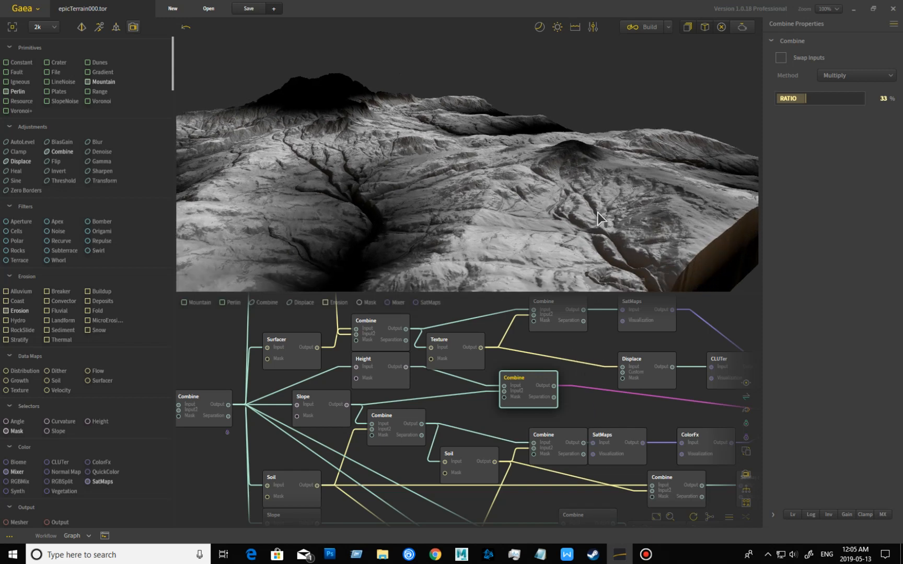
Follow the Combine mask to the first Mixer, compare the SatMaps and ColorFx colorings, and examine the masked blend from several angles
middle_drag(635, 413, 392, 404)
middle_drag(492, 416, 469, 437)
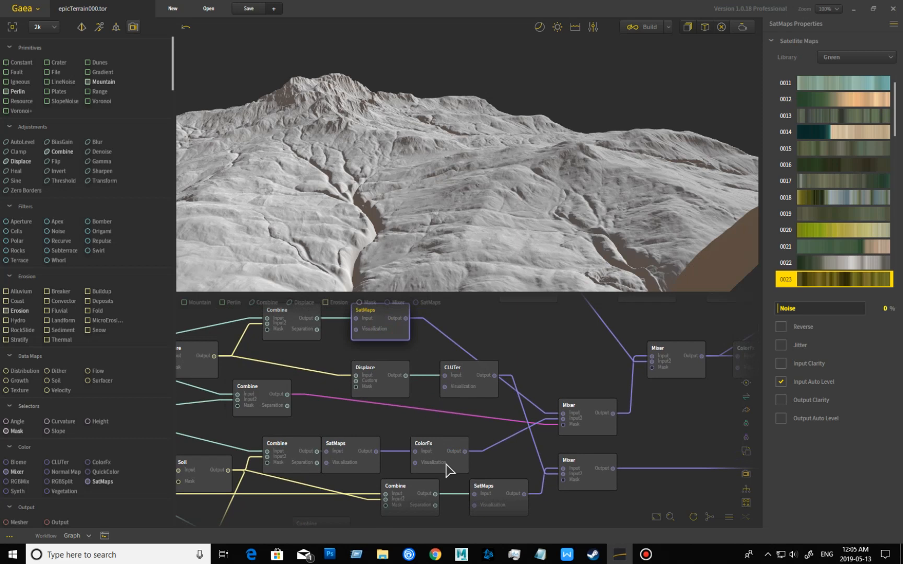
click(445, 465)
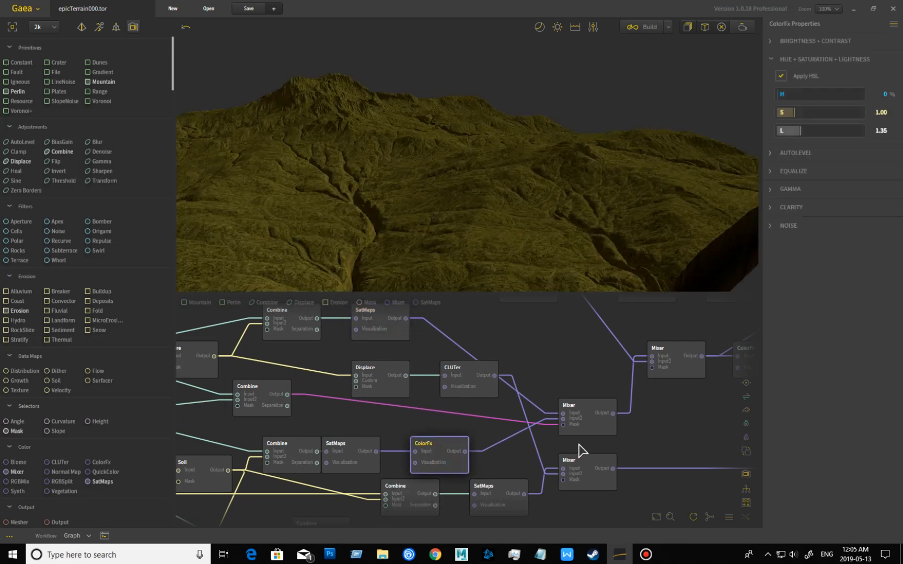
click(591, 432)
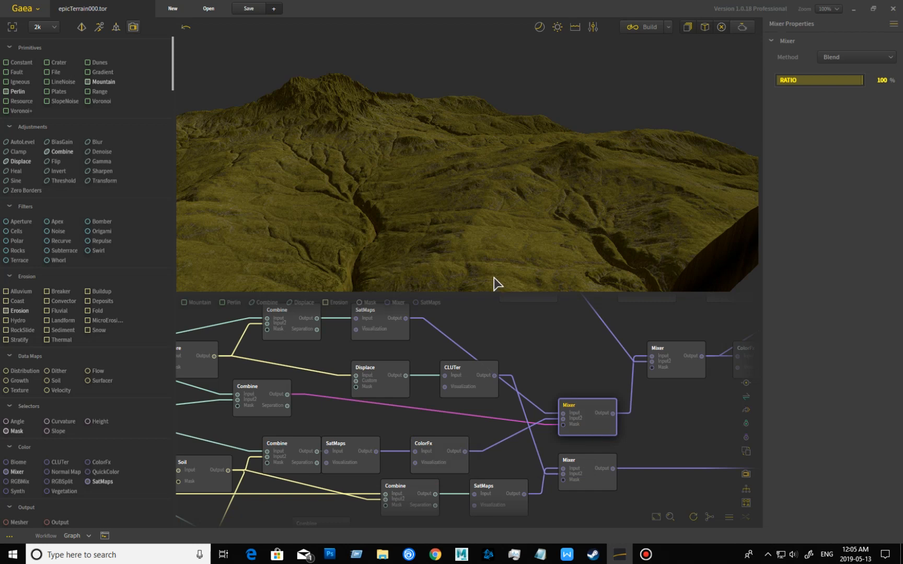
drag(361, 238, 581, 218)
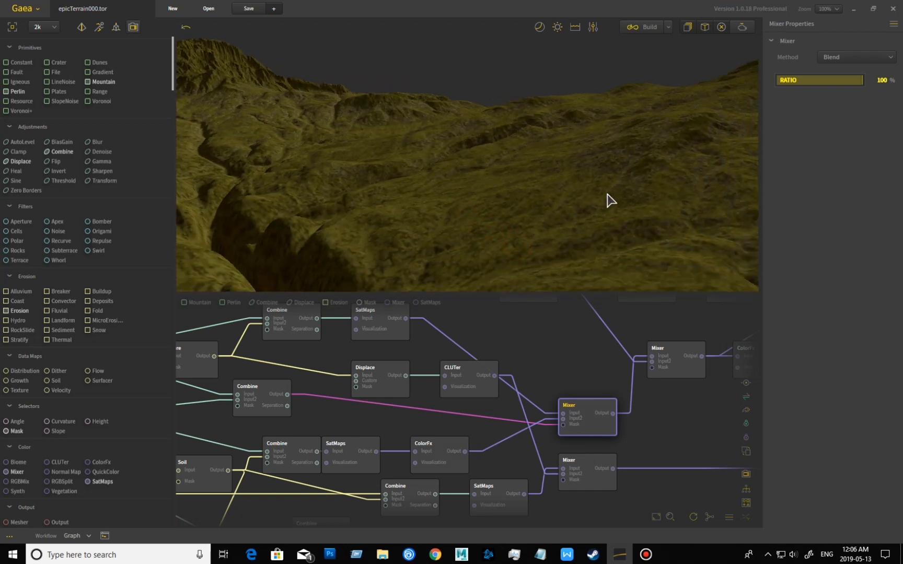
drag(593, 230, 406, 204)
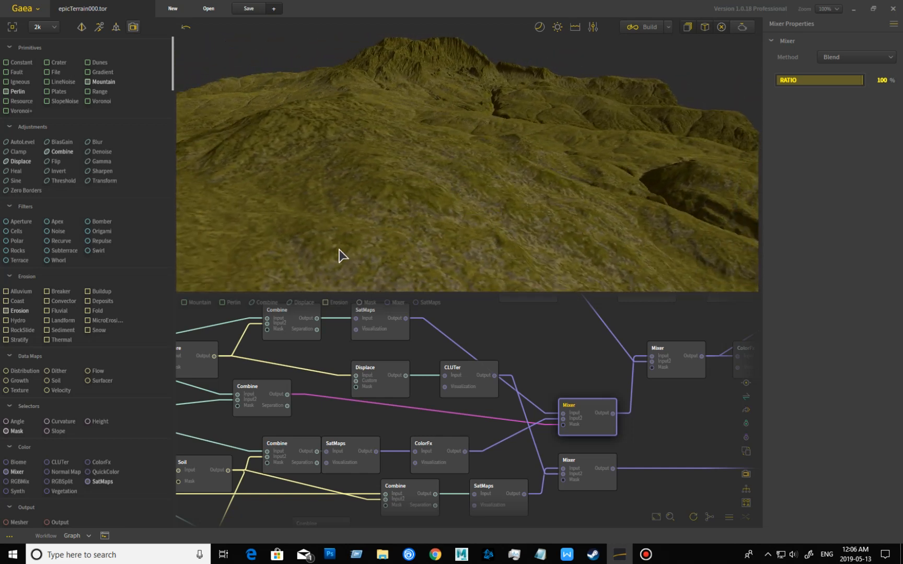
drag(353, 244, 512, 339)
Trace the Flow map into its CLUTer node and inspect the resulting coloring and the green color stop of its gradient
scroll(454, 256, down, 3)
scroll(448, 263, up, 3)
middle_drag(568, 375, 584, 394)
scroll(537, 424, down, 1)
scroll(537, 425, down, 1)
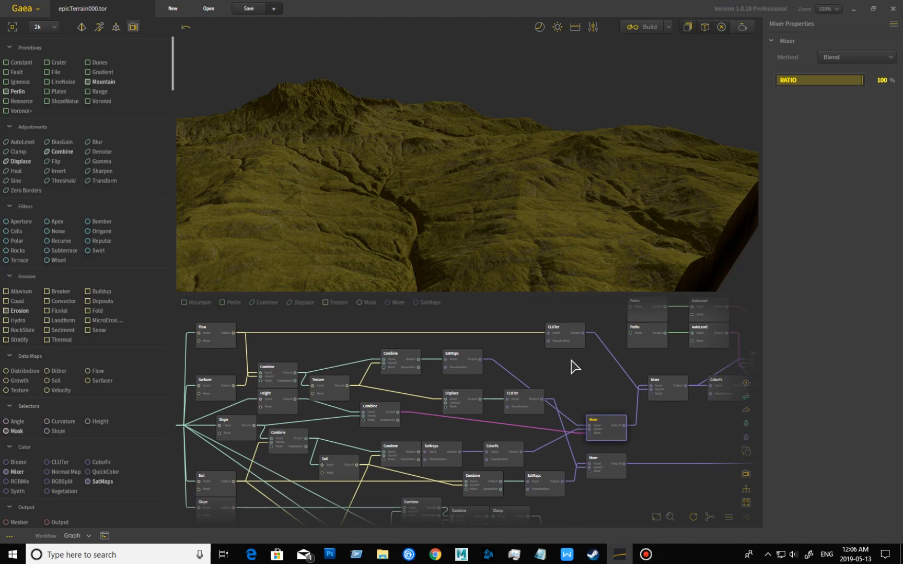
drag(429, 270, 366, 255)
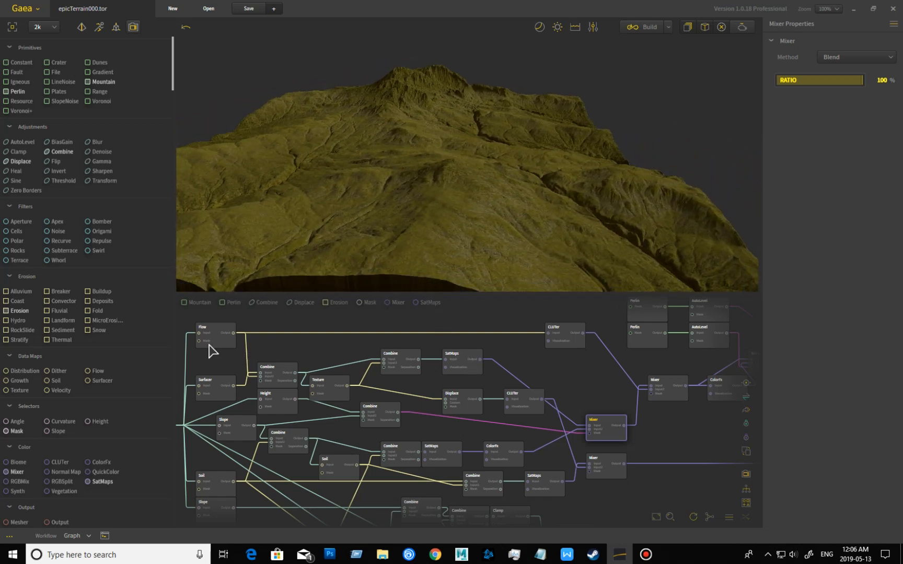
click(215, 344)
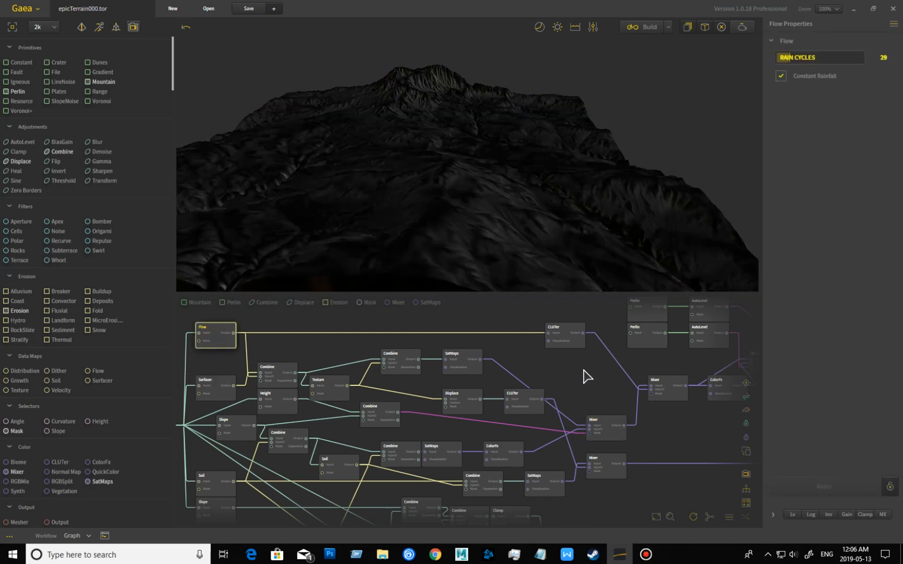
click(566, 341)
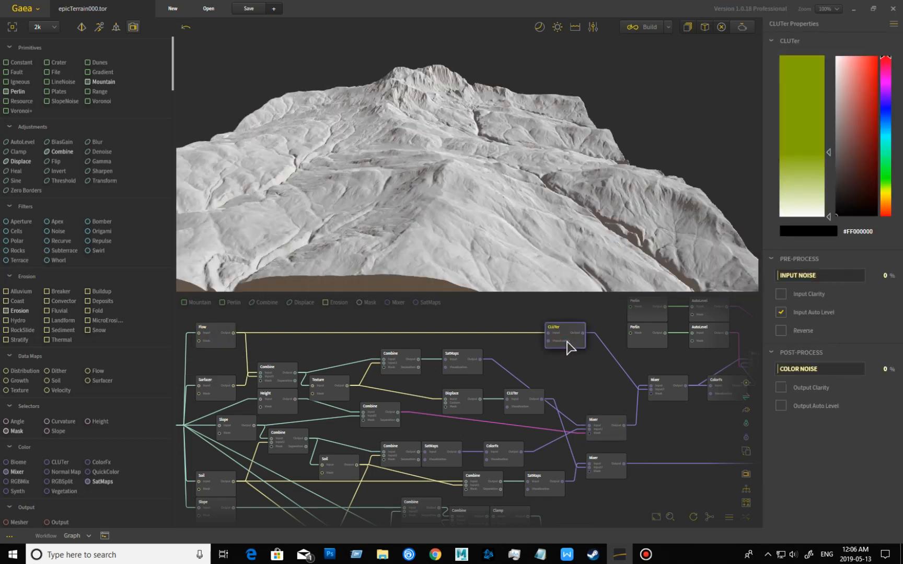
drag(520, 241, 542, 243)
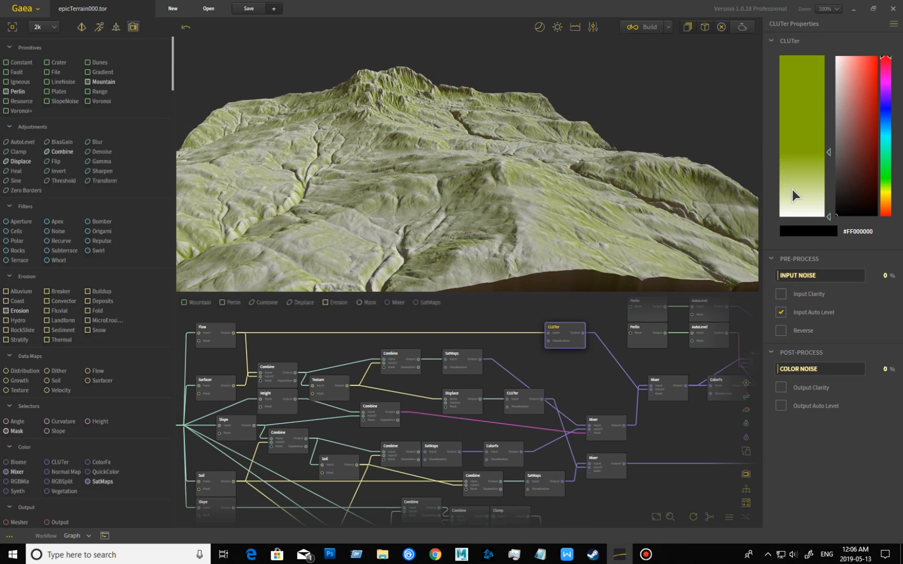
click(829, 151)
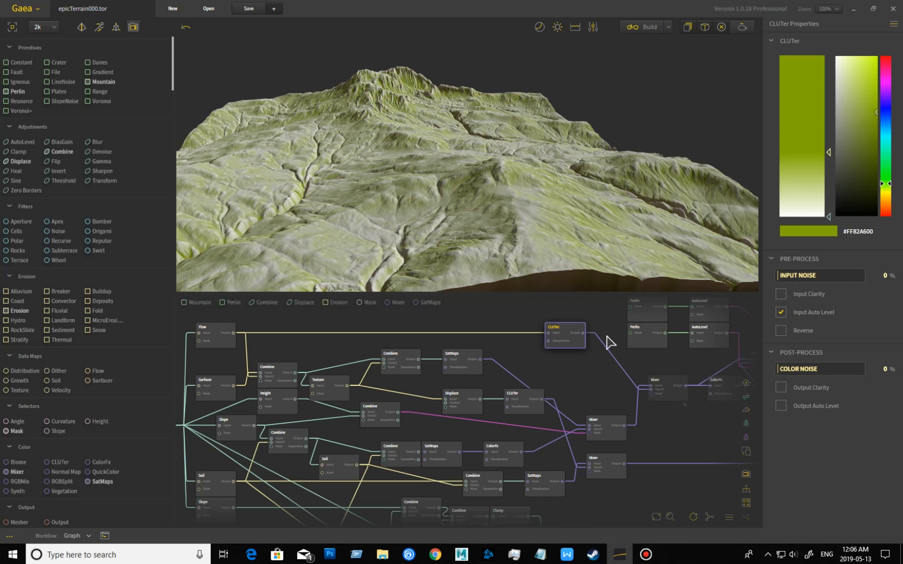
Compare the first Mixer with the Multiply Mixer that adds the Flow coloring, viewing the terrain from several angles
click(609, 432)
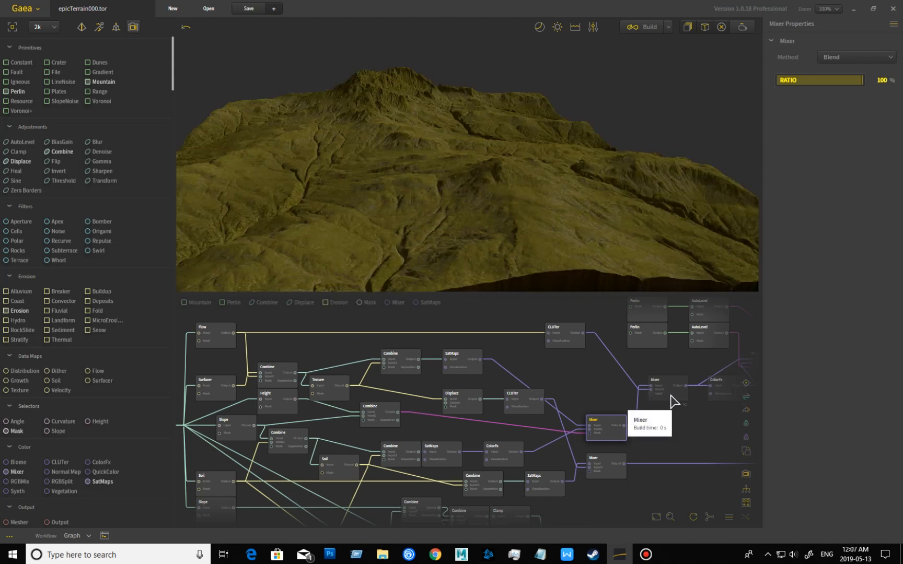
click(671, 396)
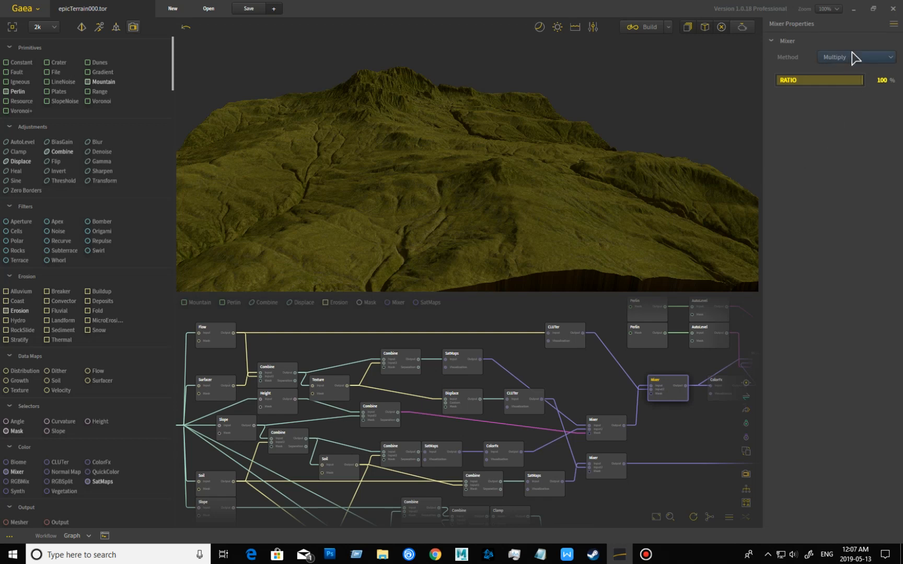
drag(439, 216, 517, 183)
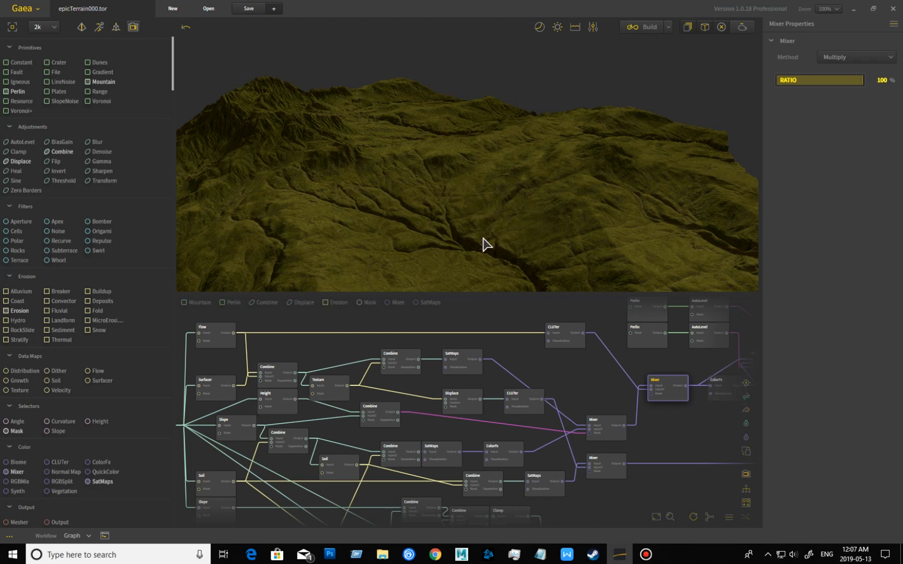
drag(665, 258, 450, 260)
drag(378, 263, 481, 216)
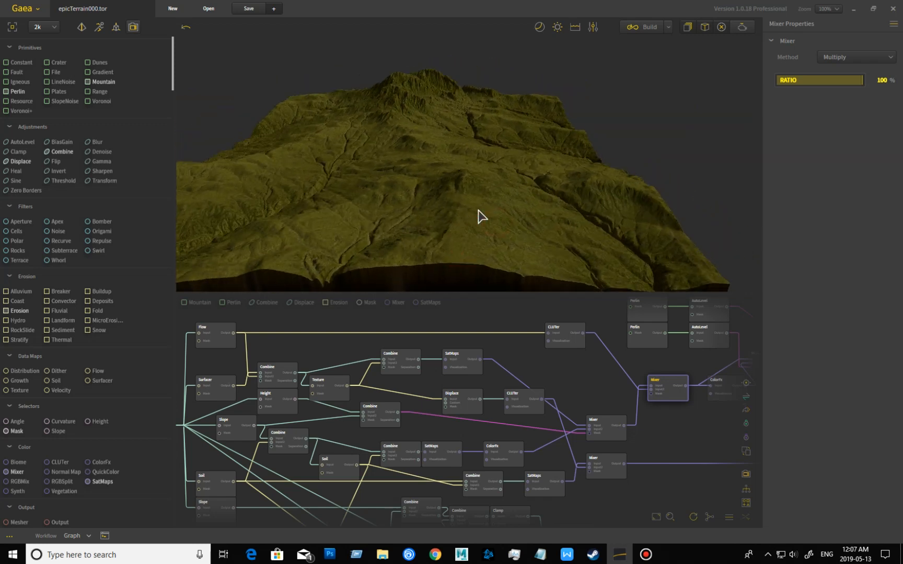
Follow the graph past the Multiply Mixer and inspect the hue adjustment of the ColorFx node fed by it
scroll(478, 211, up, 3)
drag(604, 381, 372, 385)
drag(606, 418, 583, 428)
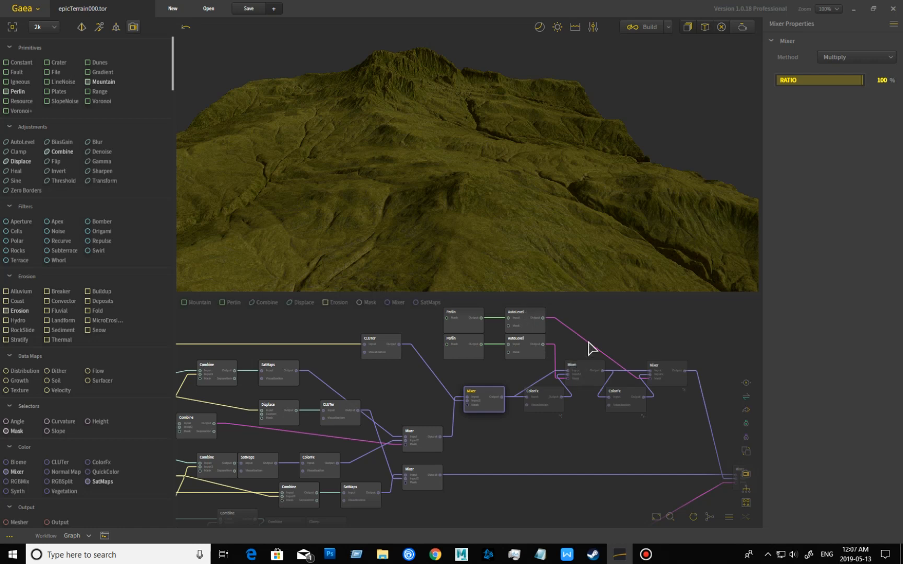
scroll(512, 256, up, 5)
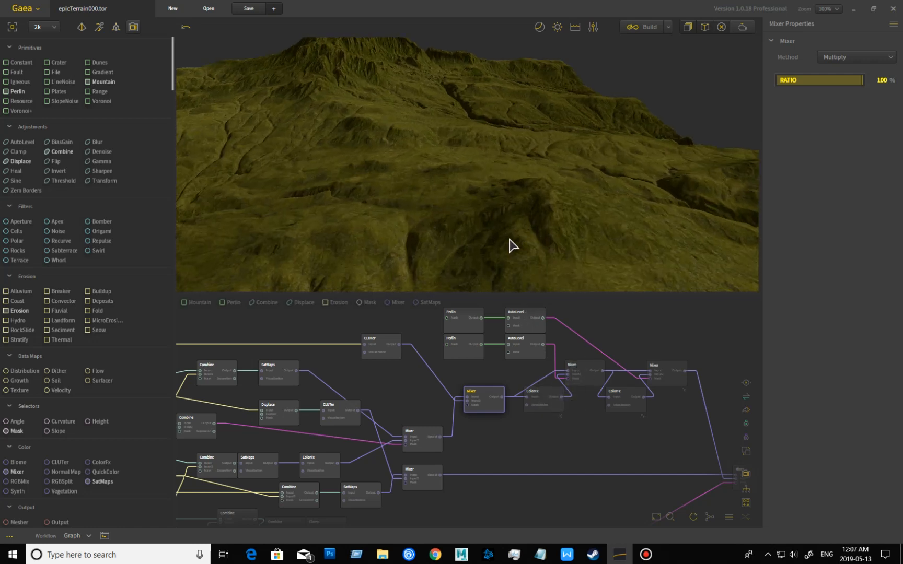
scroll(504, 233, down, 4)
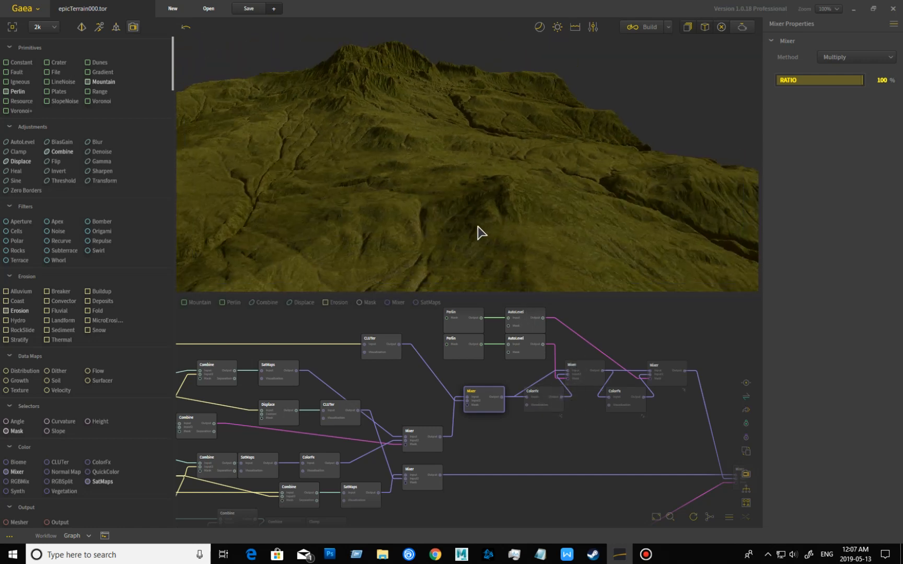
scroll(486, 218, down, 1)
drag(486, 218, 460, 211)
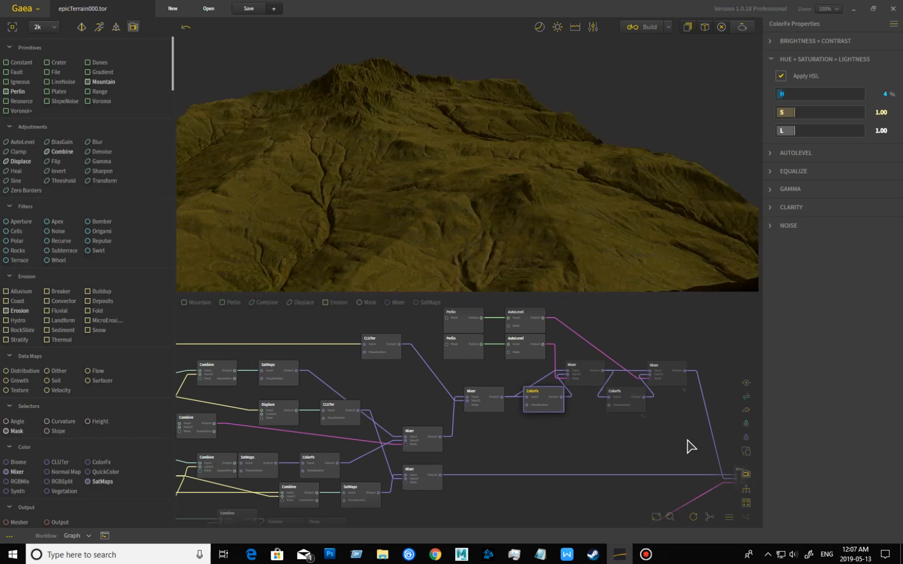
mouse_move(515, 267)
mouse_down()
mouse_move(534, 260)
mouse_move(548, 270)
mouse_move(570, 253)
mouse_move(506, 274)
mouse_up()
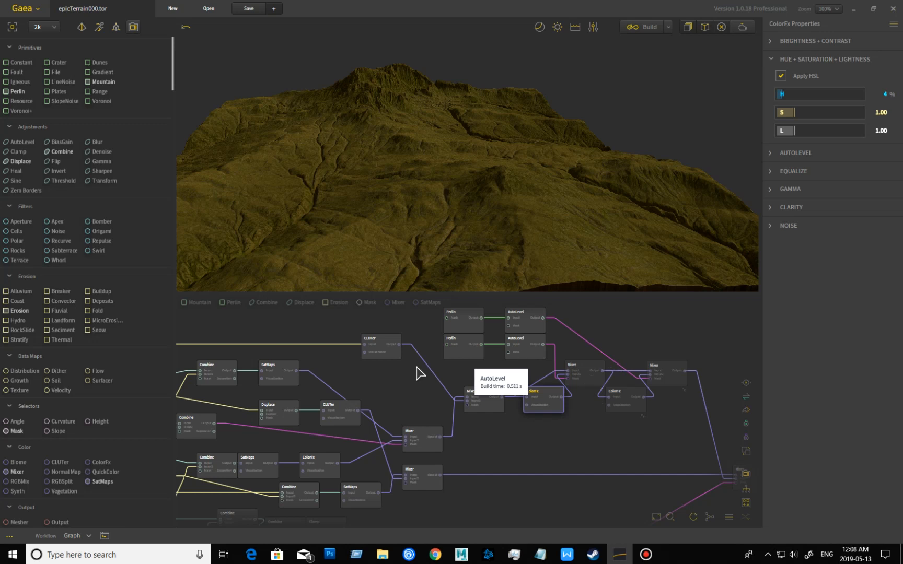
Preview the lower Perlin noise and its AutoLevel node, which mask the Mixer after the ColorFx, from different angles
click(459, 355)
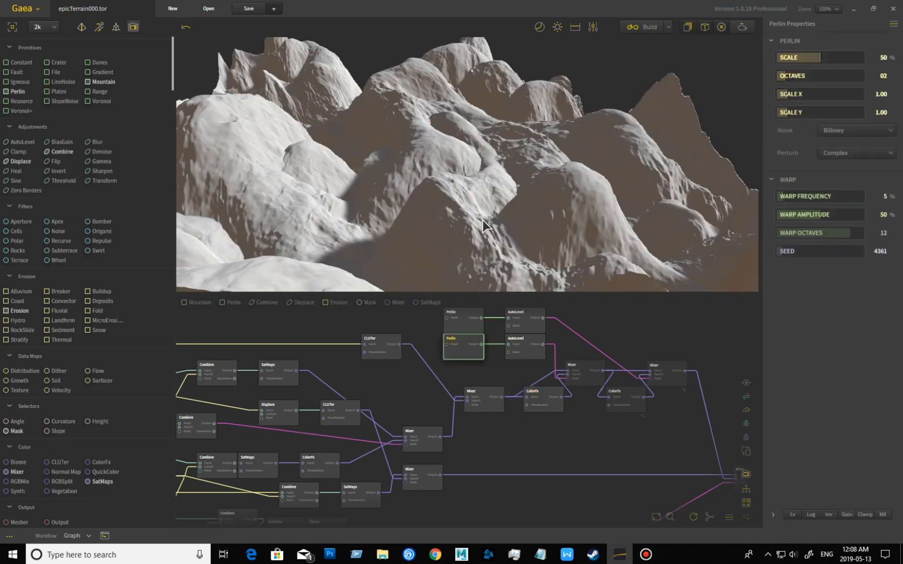
drag(460, 228, 525, 264)
click(526, 357)
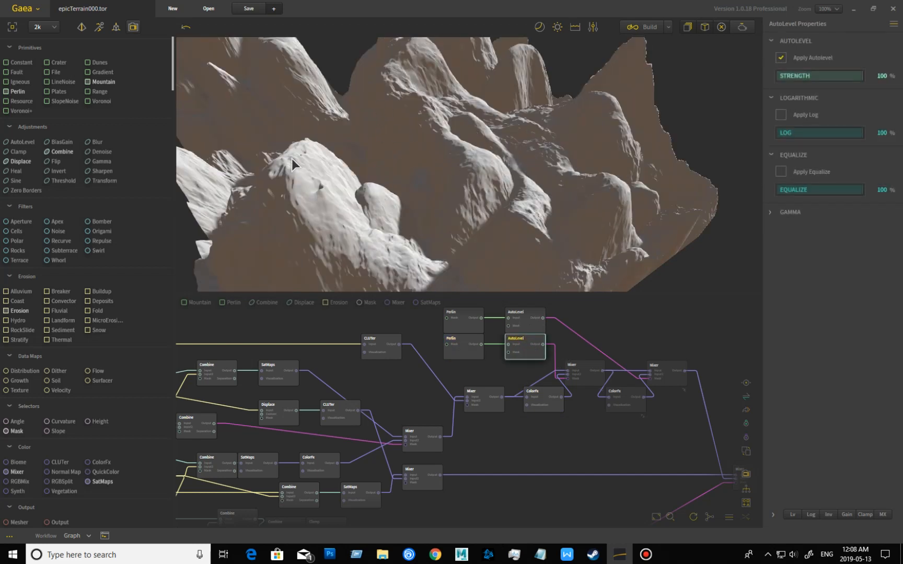
drag(519, 215, 355, 215)
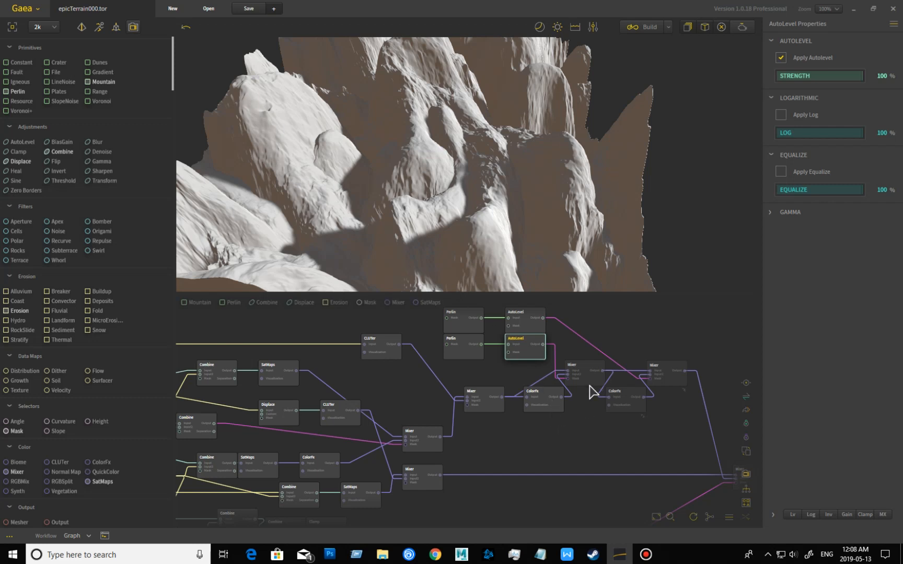
Compare the Multiply Mixer with the first noise-masked Blend Mixer, and inspect the saturation and lightness adjustment of the second ColorFx
click(493, 401)
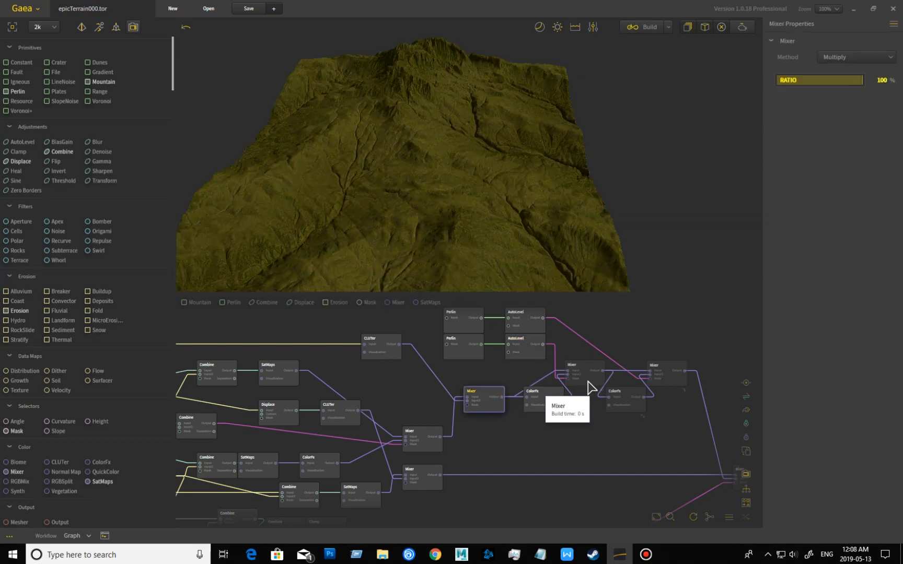
click(589, 383)
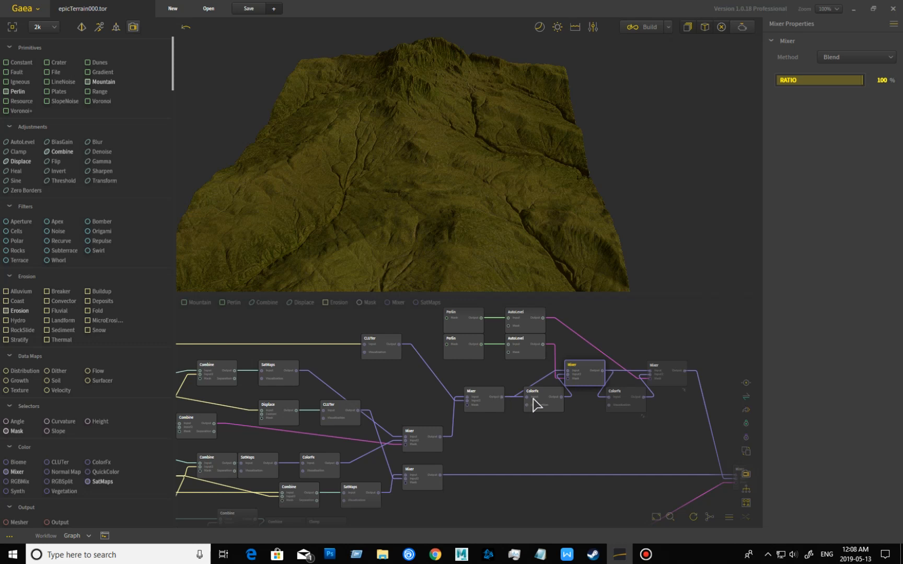
middle_drag(587, 421, 532, 426)
scroll(544, 425, up, 2)
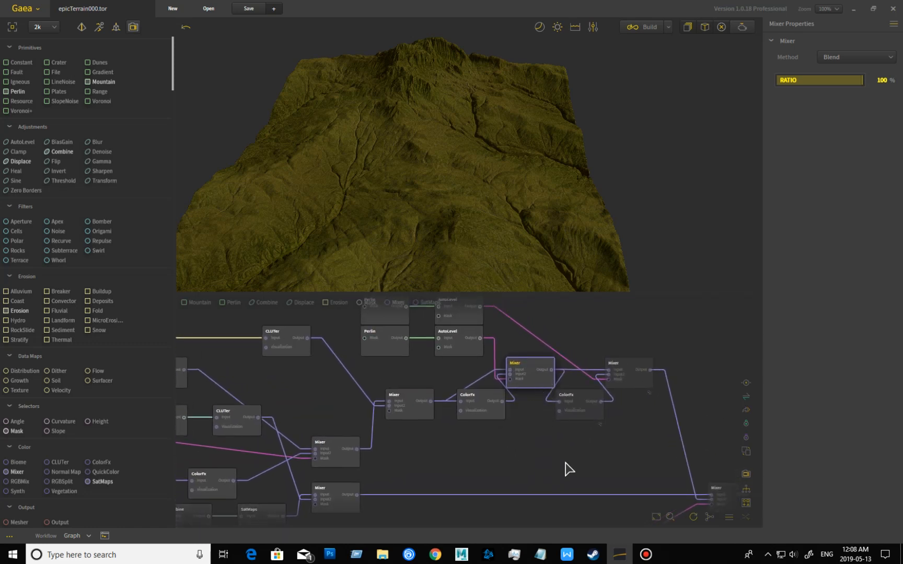
click(585, 419)
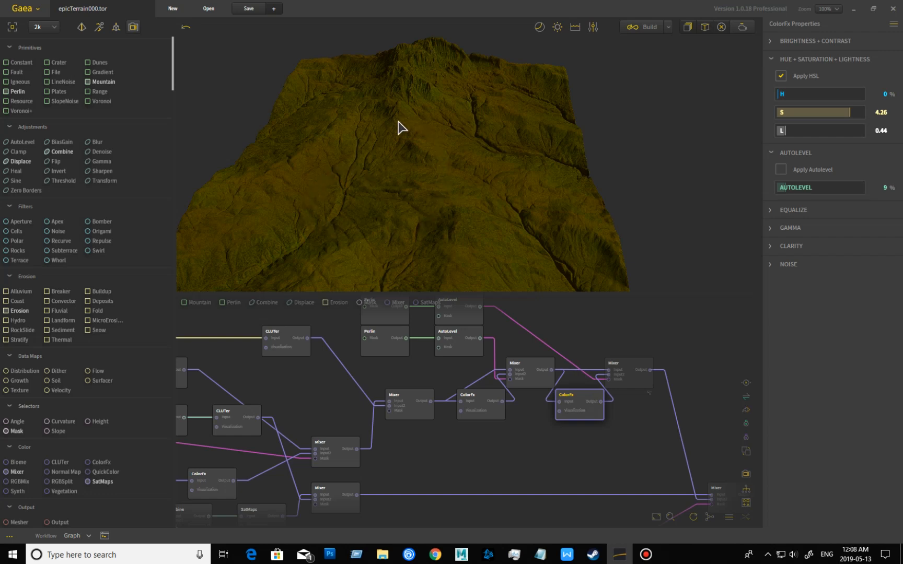
Preview the upper Perlin noise and its AutoLevel node, and the last Blend Mixer in the row that they mask
middle_drag(567, 326, 595, 345)
click(408, 332)
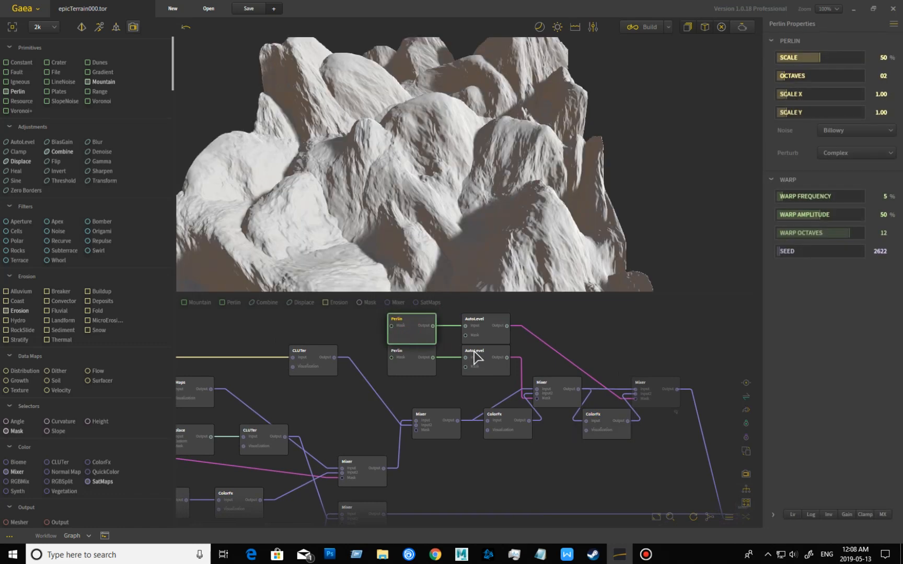
click(496, 342)
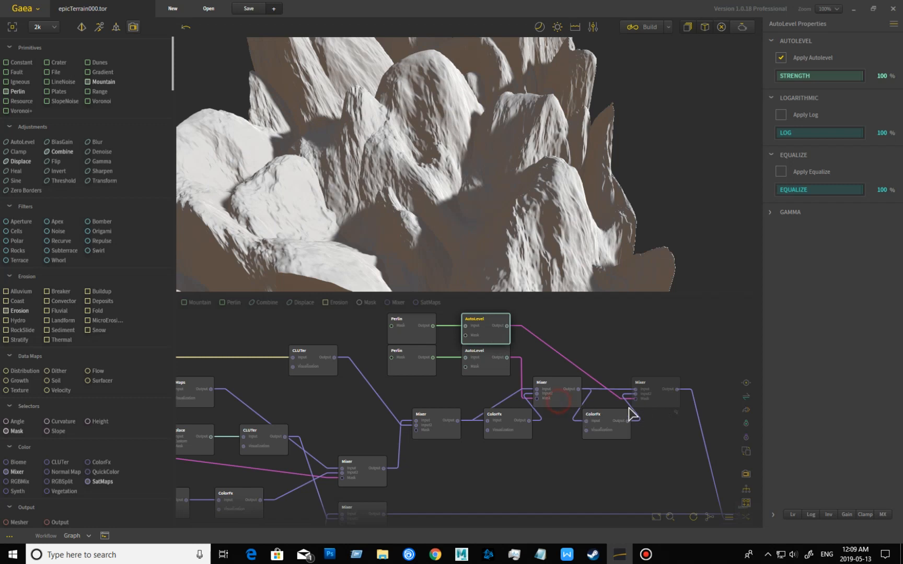
click(661, 402)
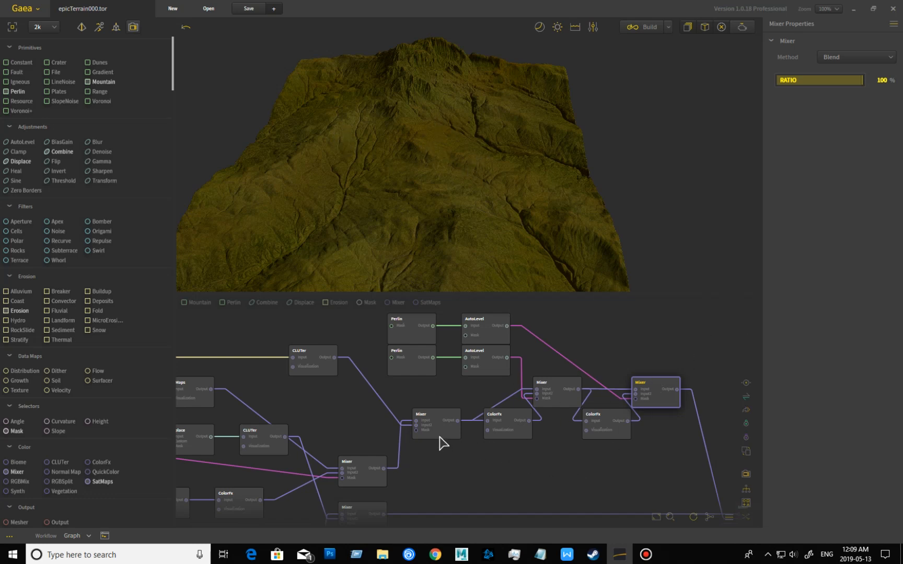
Compare the first Blend Mixer with the last one in the row, examining the final coloring up close from different angles
click(369, 488)
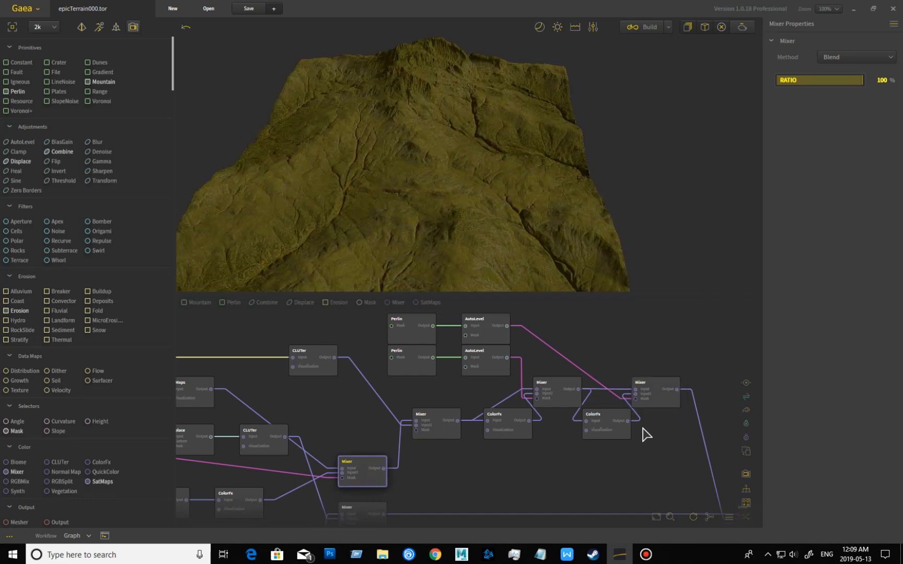
click(667, 401)
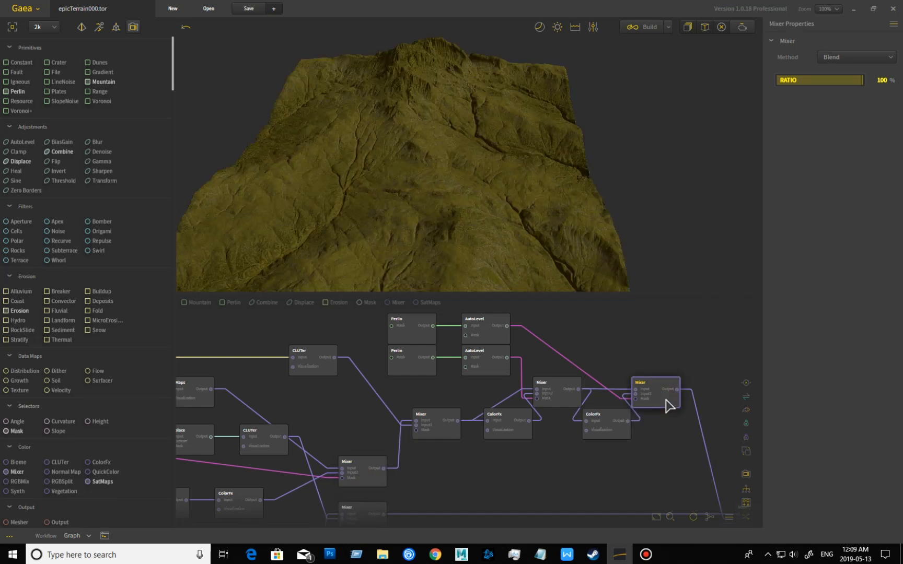
drag(370, 196, 418, 254)
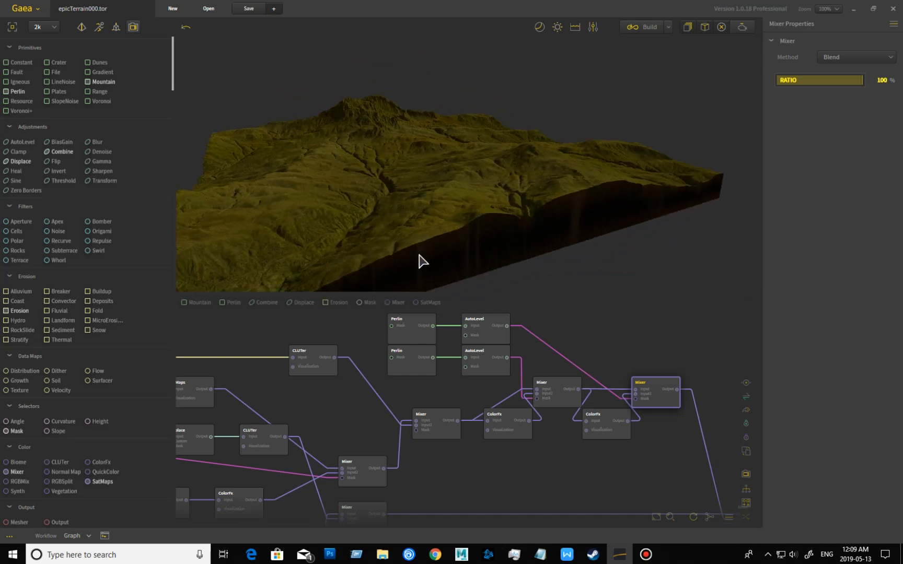
scroll(398, 233, up, 4)
drag(376, 212, 329, 212)
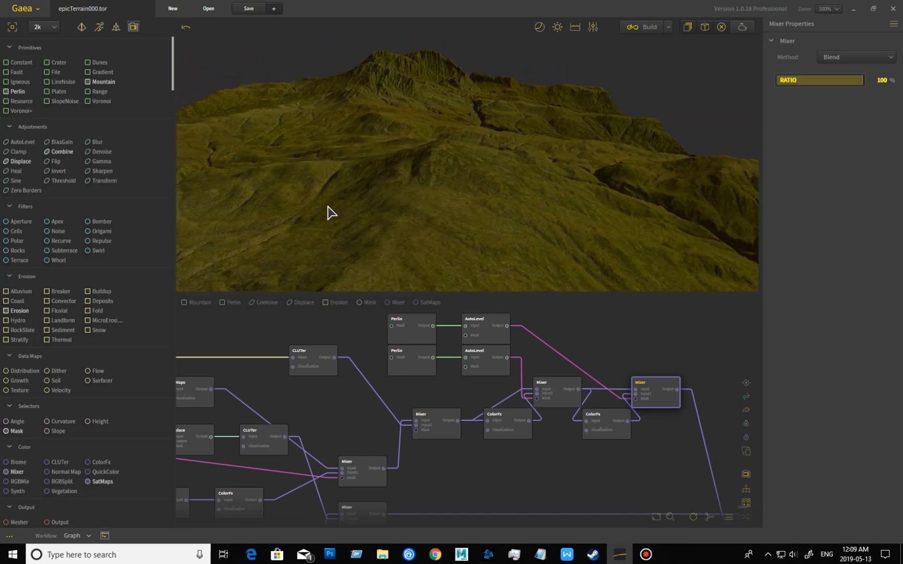
Locate the lower Mixer fed by the CLUTer and SatMaps nodes, preview its coloring and trace its inputs back to the data maps
middle_drag(510, 470, 619, 382)
scroll(586, 391, down, 5)
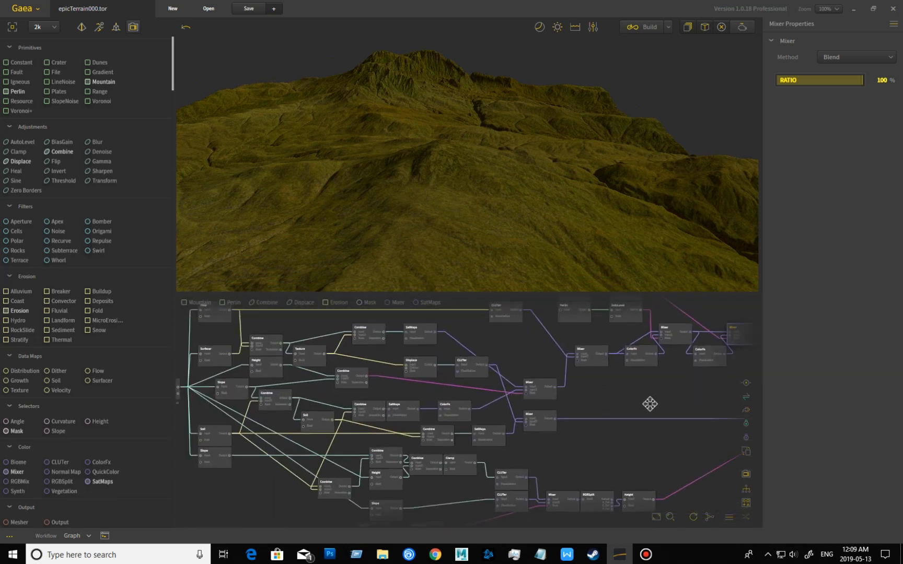
scroll(445, 415, up, 4)
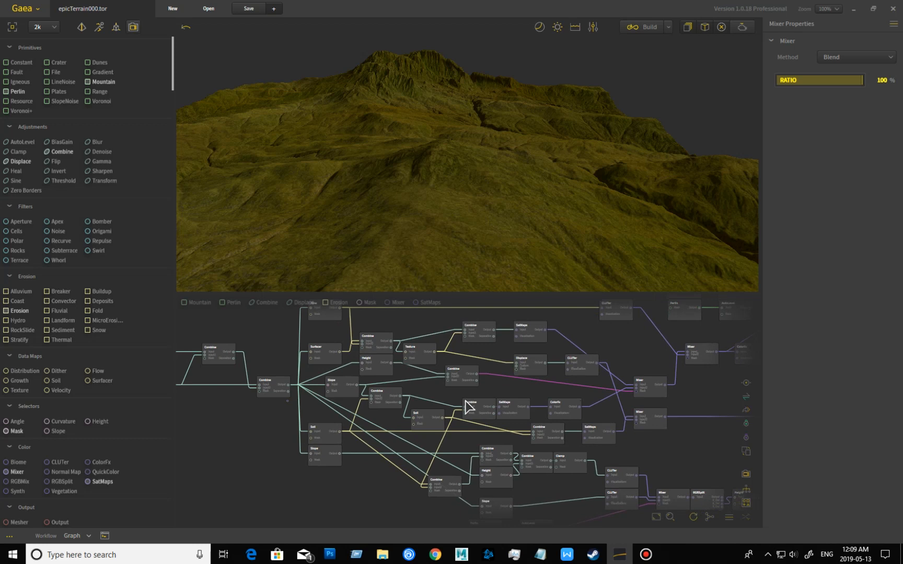
middle_drag(408, 392, 403, 398)
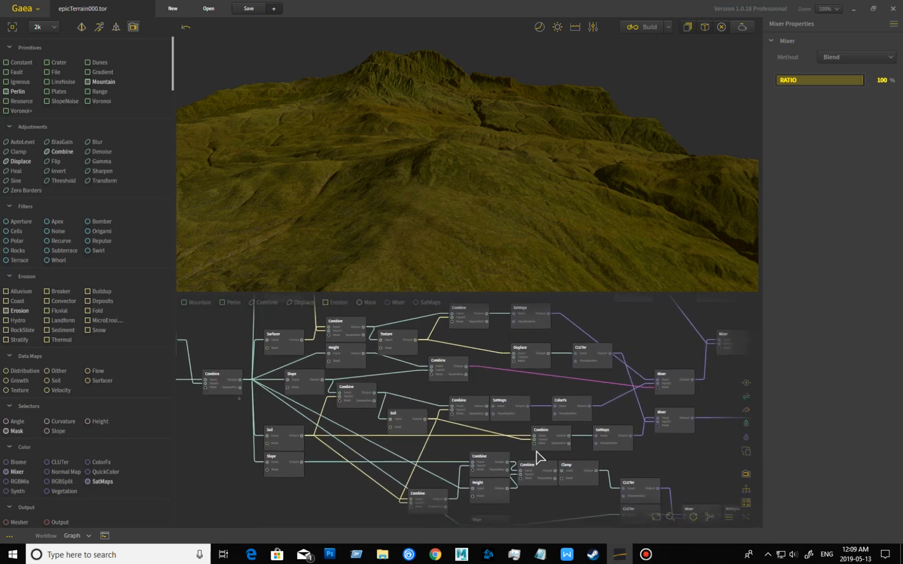
middle_drag(682, 449, 550, 449)
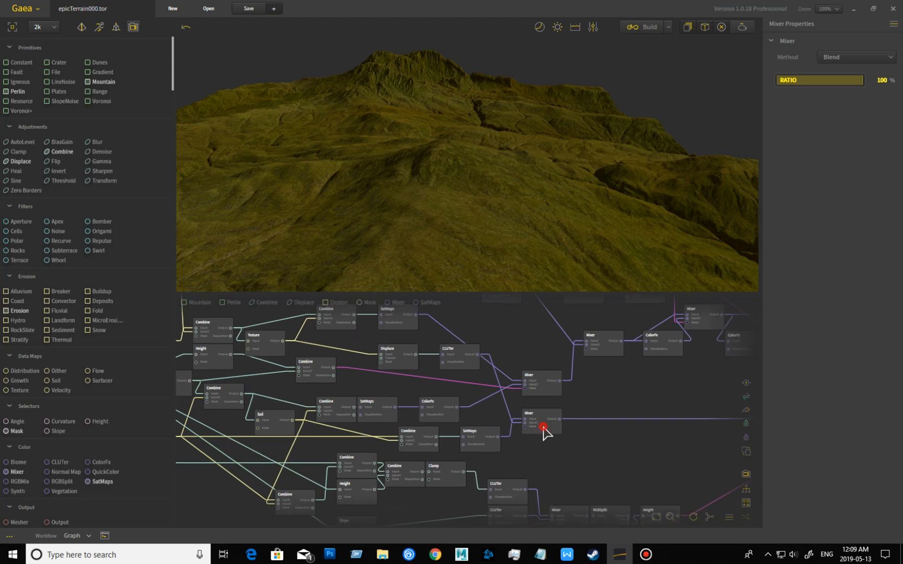
click(544, 427)
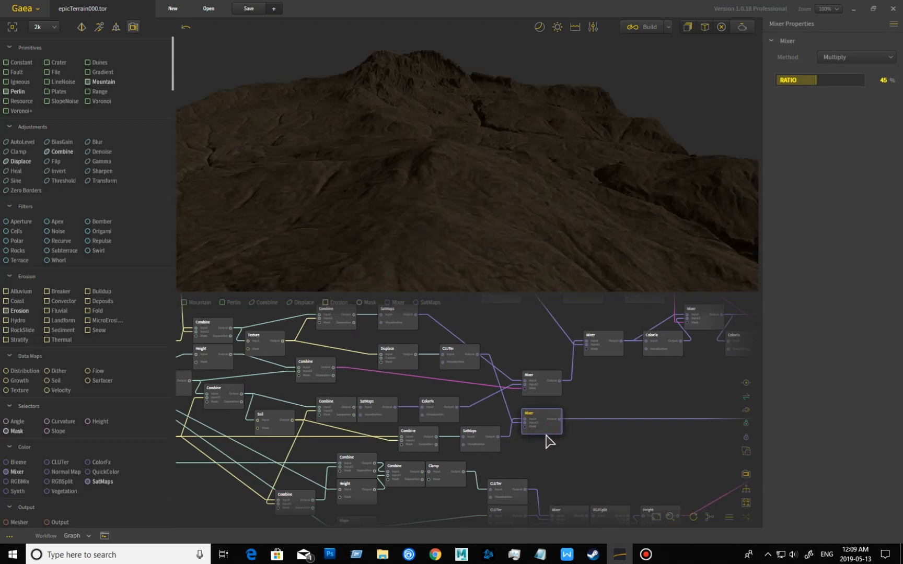
middle_drag(514, 459, 548, 459)
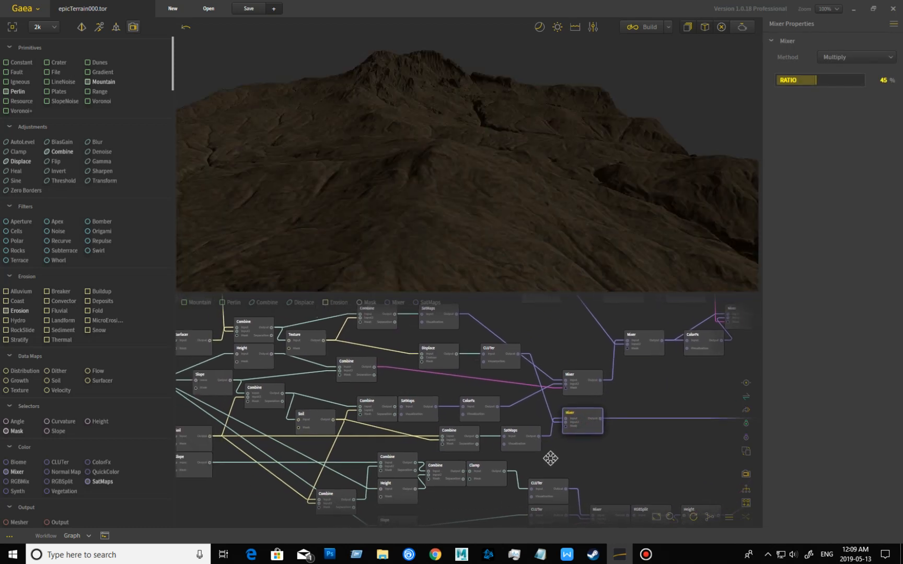
middle_drag(365, 376, 396, 401)
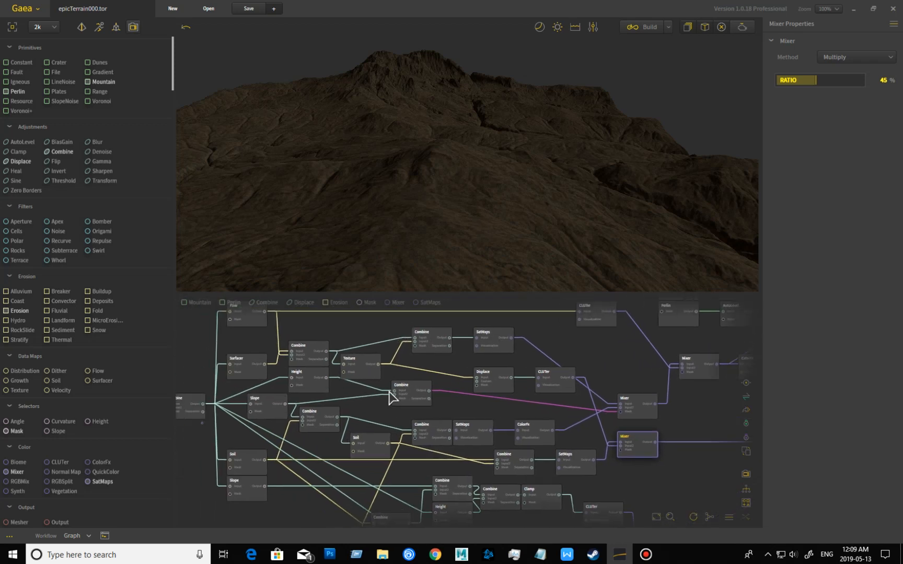
Trace the Texture map through the Displace node into its CLUTer, and inspect the brown color stop of the gradient
click(368, 376)
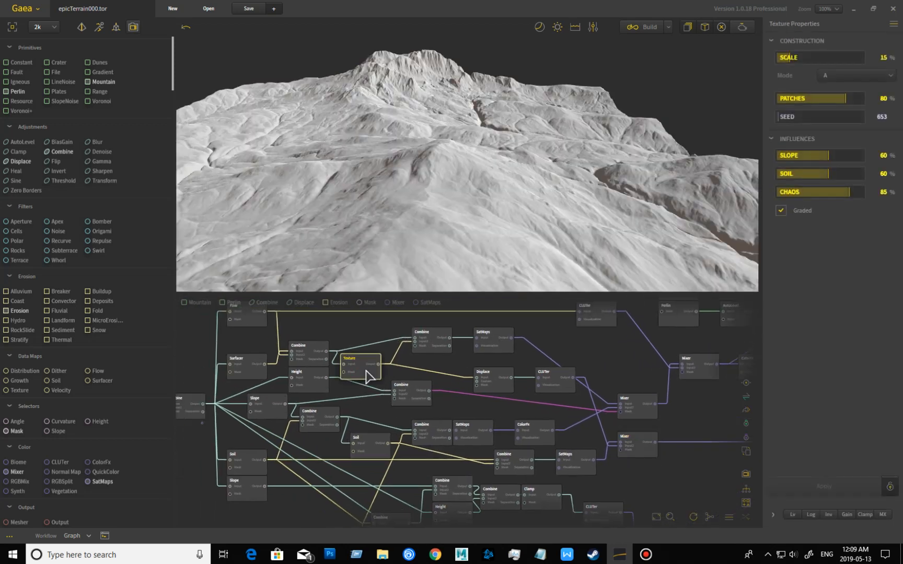
click(501, 390)
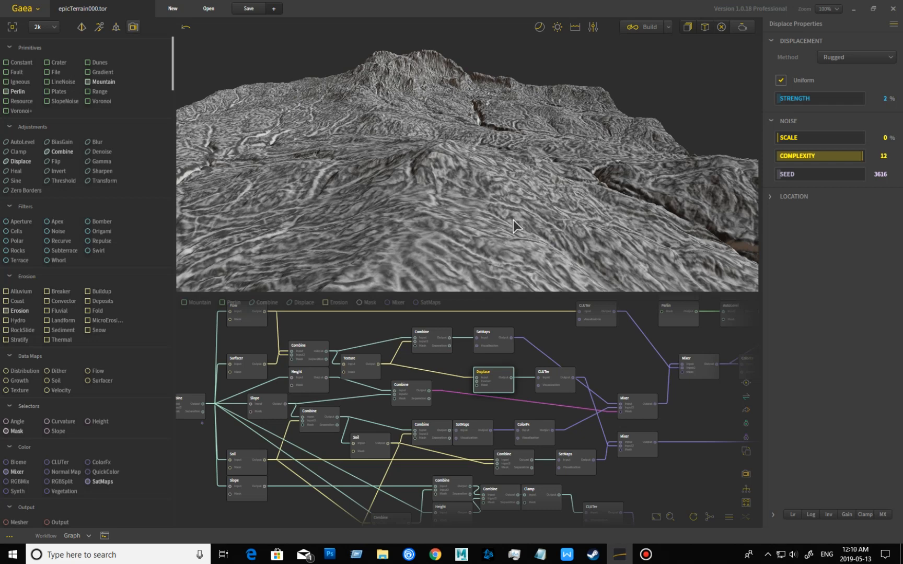
mouse_move(496, 225)
mouse_down()
mouse_move(489, 209)
mouse_move(471, 218)
mouse_move(489, 231)
mouse_up()
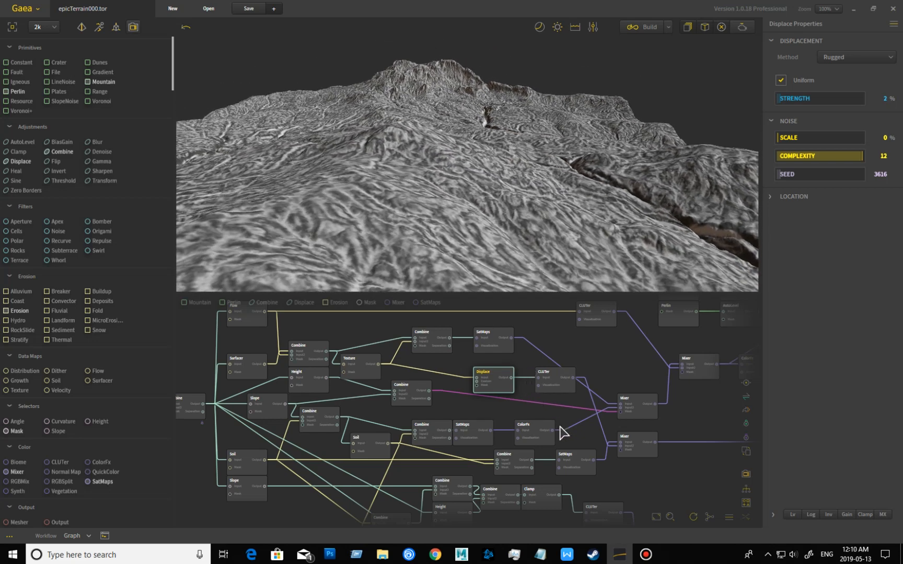
click(564, 387)
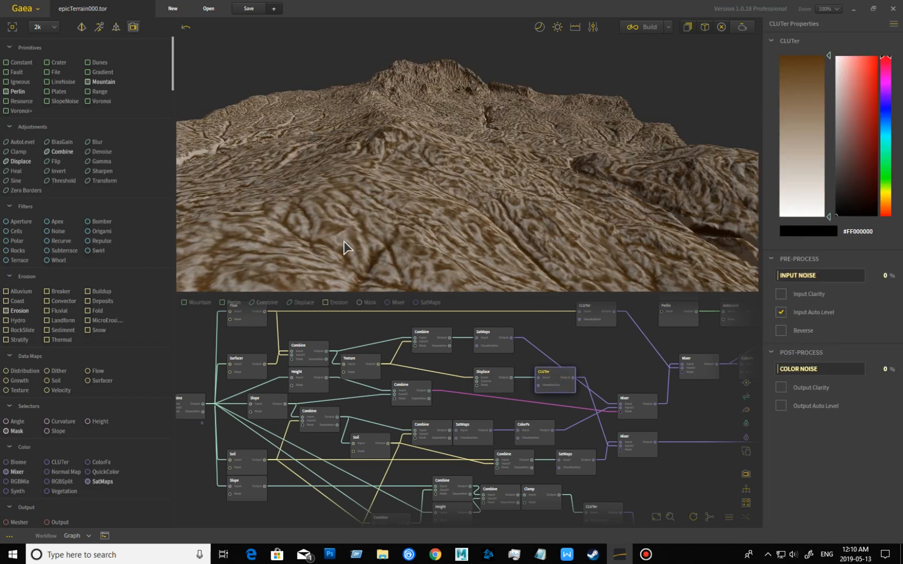
click(830, 55)
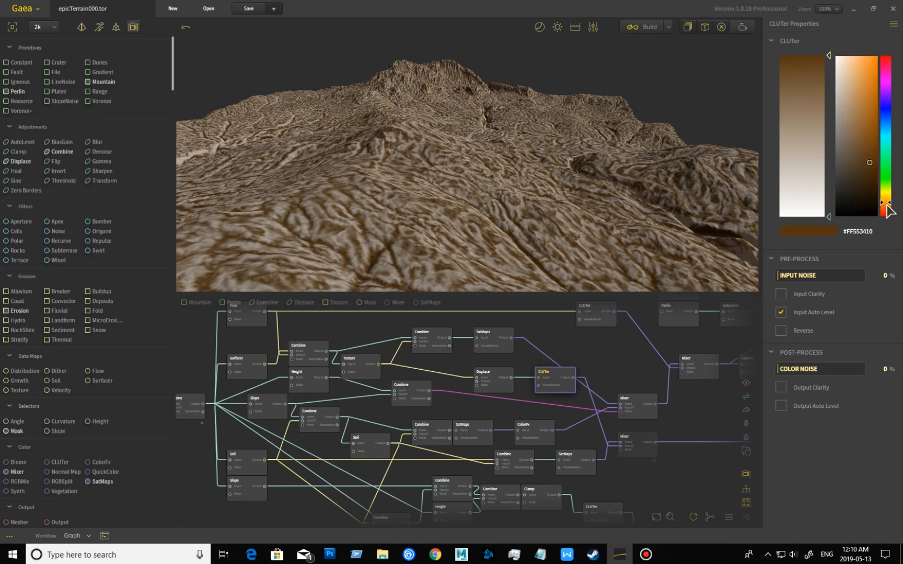
drag(522, 230, 486, 217)
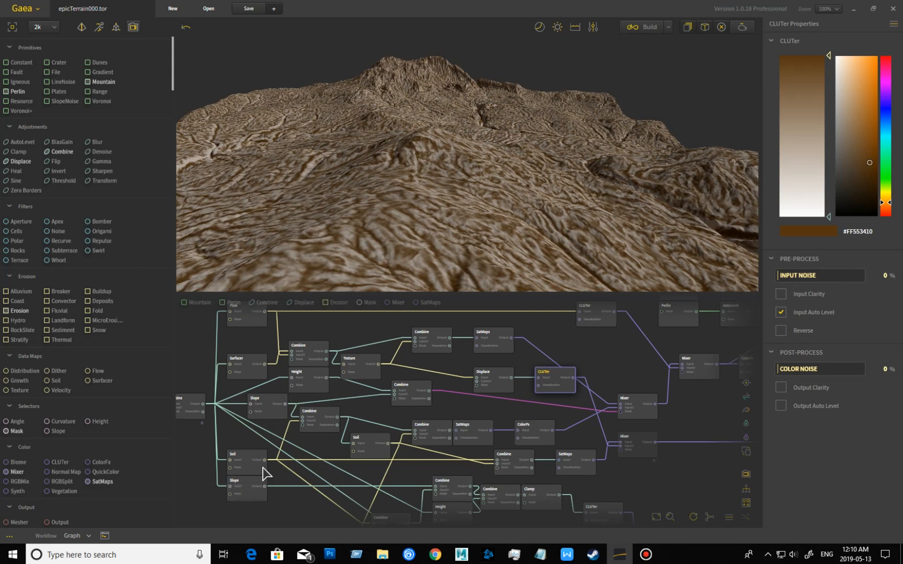
Examine both Soil maps, the Combine node feeding the second one, and the Difference Combine that merges the two maps
click(245, 470)
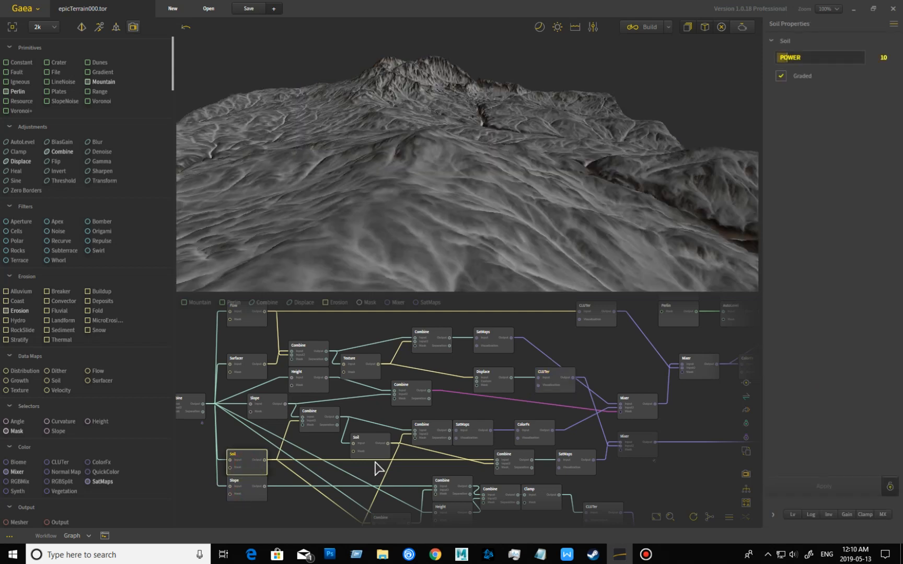
click(376, 449)
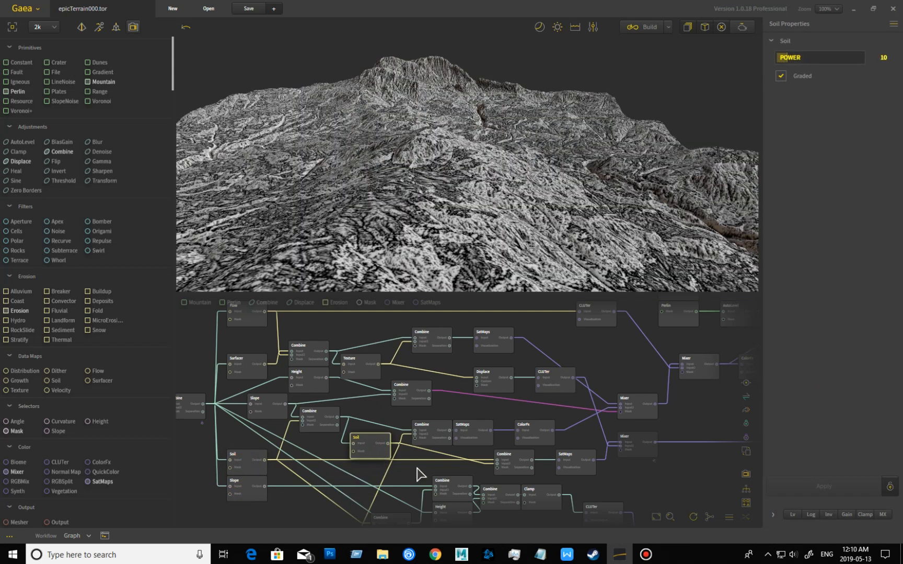
click(512, 466)
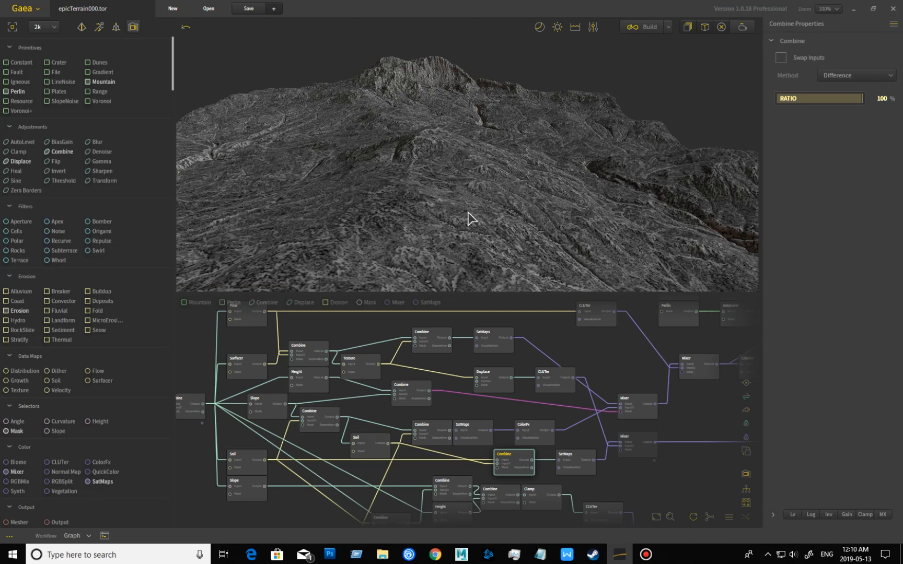
click(273, 410)
click(321, 429)
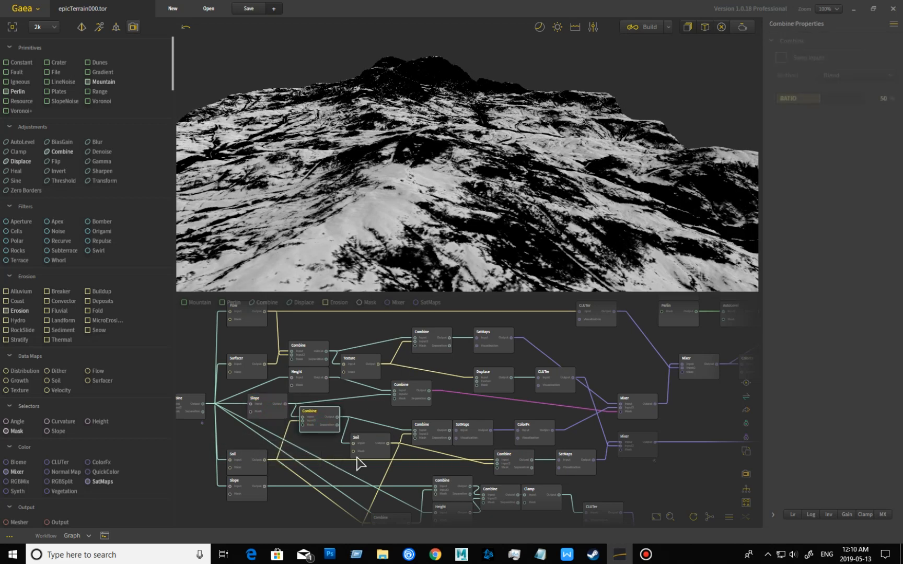
click(380, 453)
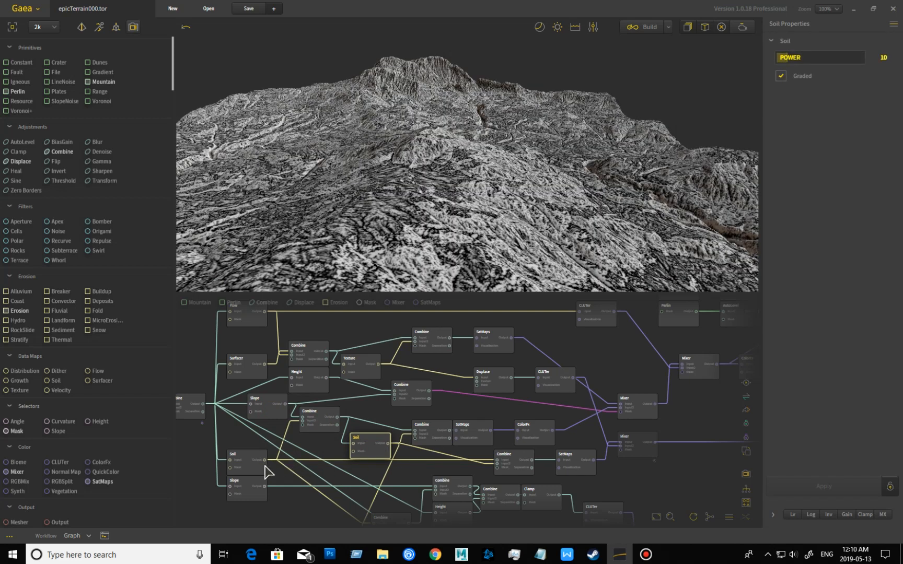
click(247, 461)
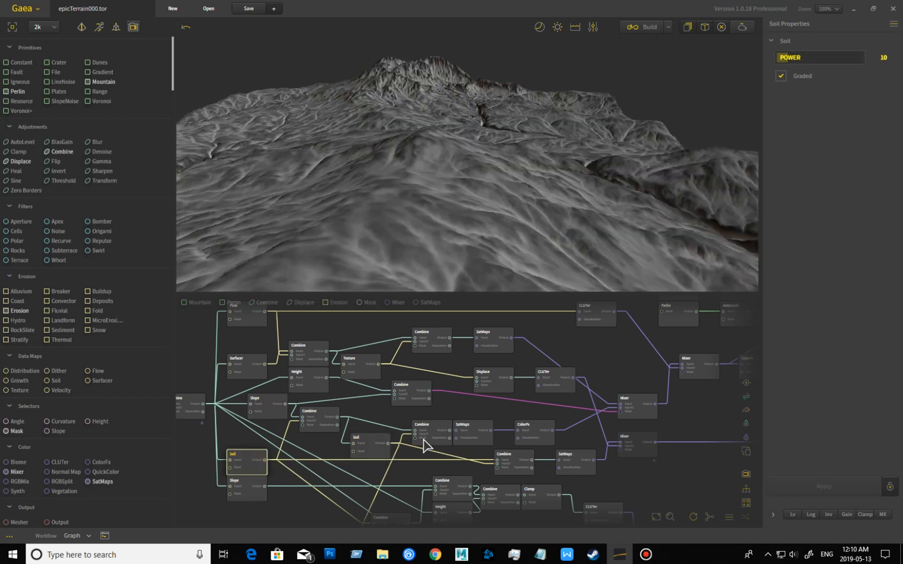
click(509, 462)
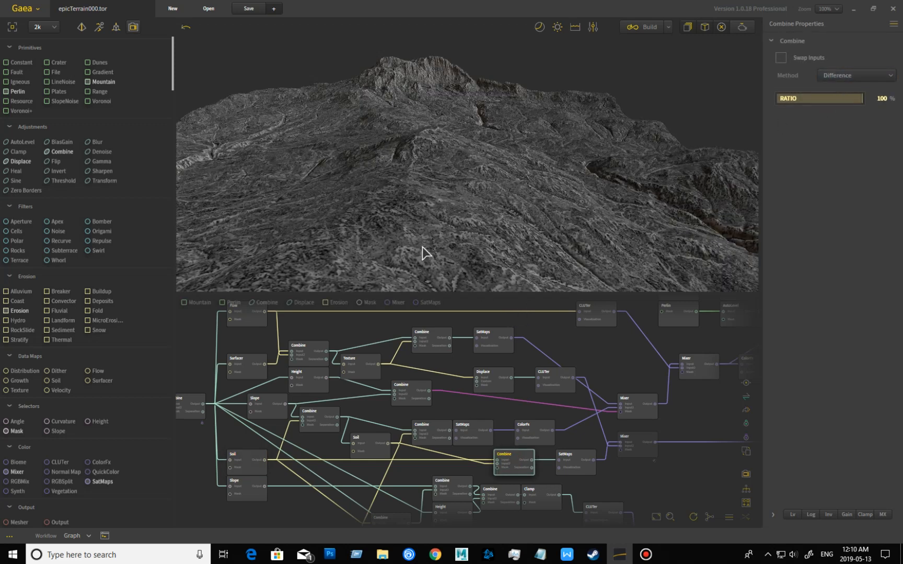
Inspect the Rocky SatMaps coloring driven by the combined Soil maps, and the lower Multiply Mixer that blends it with the CLUTer
click(581, 473)
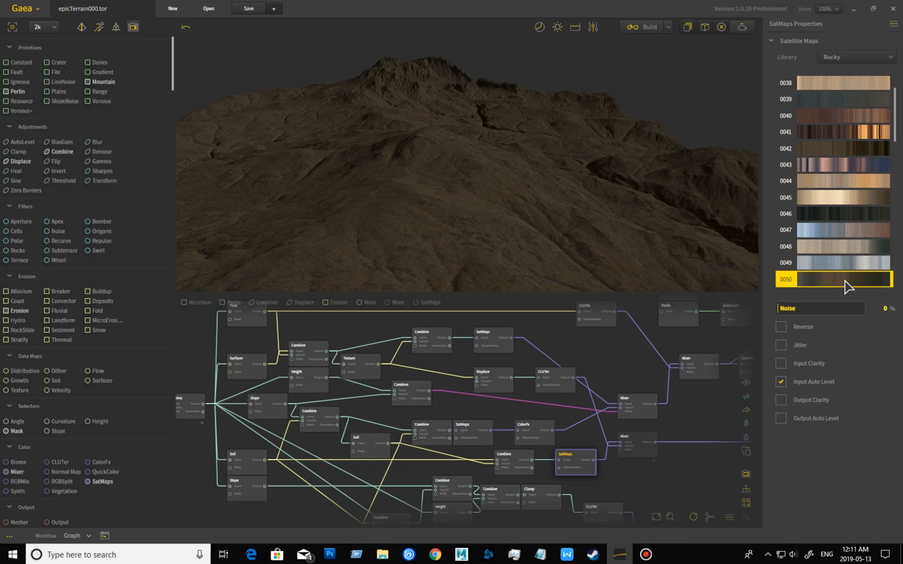
drag(591, 262, 504, 294)
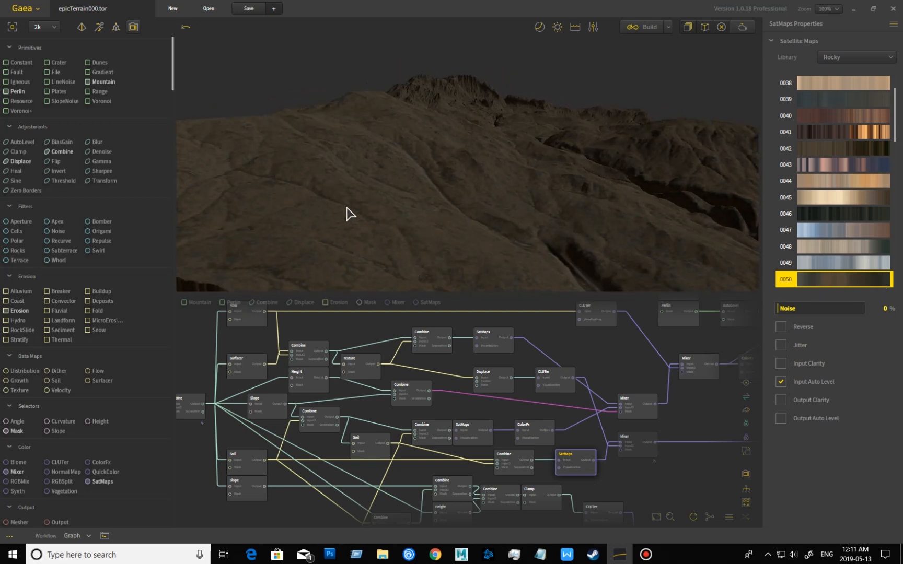
drag(403, 214, 419, 204)
click(557, 384)
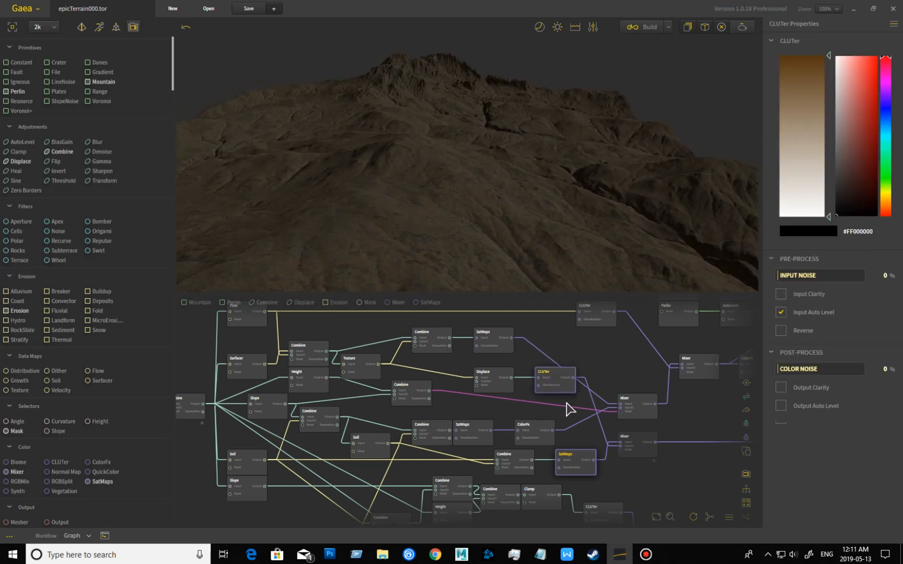
click(641, 448)
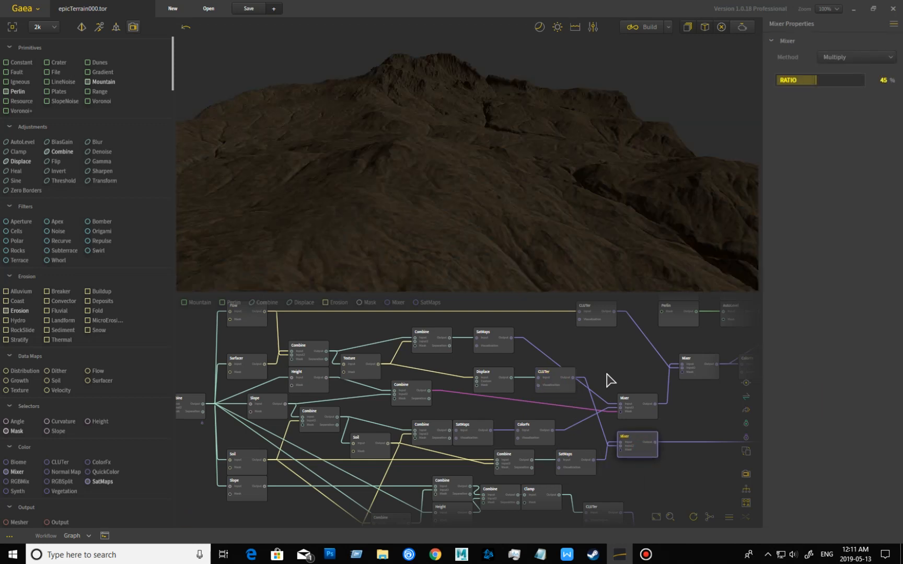
Examine the terrain coloring of the lower Multiply Mixer and of the last Blend Mixer in the Perlin-masked ColorFx chain
drag(507, 273, 487, 265)
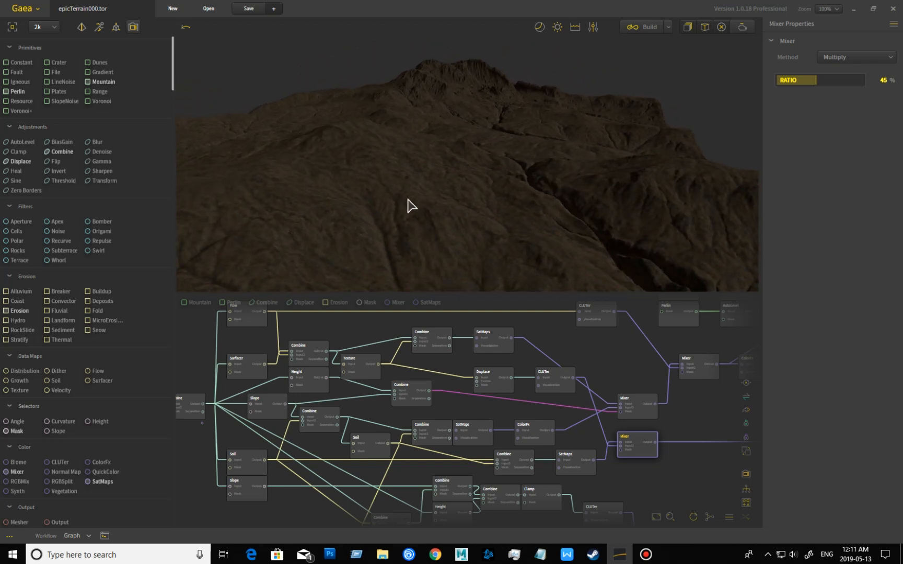
mouse_move(431, 222)
mouse_down()
mouse_move(464, 195)
mouse_move(437, 203)
mouse_move(423, 229)
mouse_up()
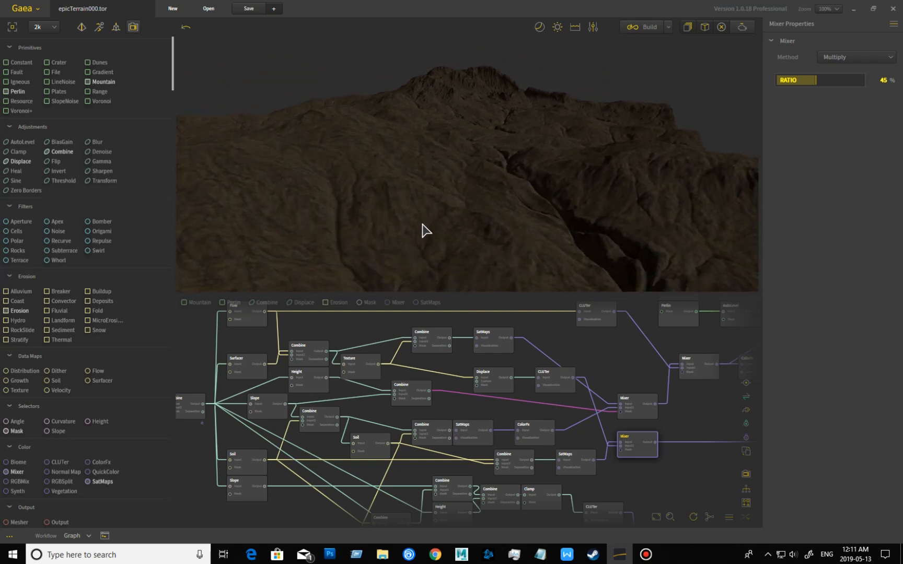
middle_drag(629, 470, 482, 510)
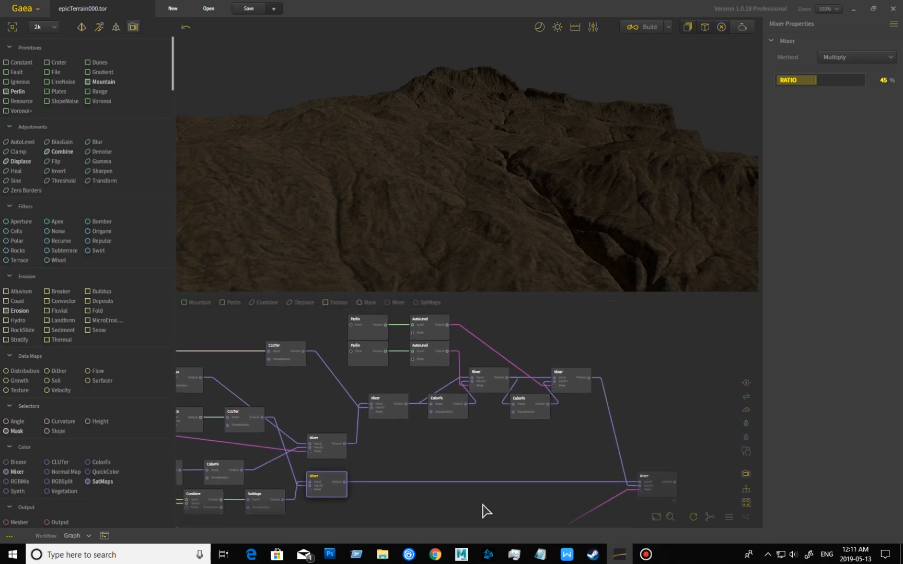
click(582, 389)
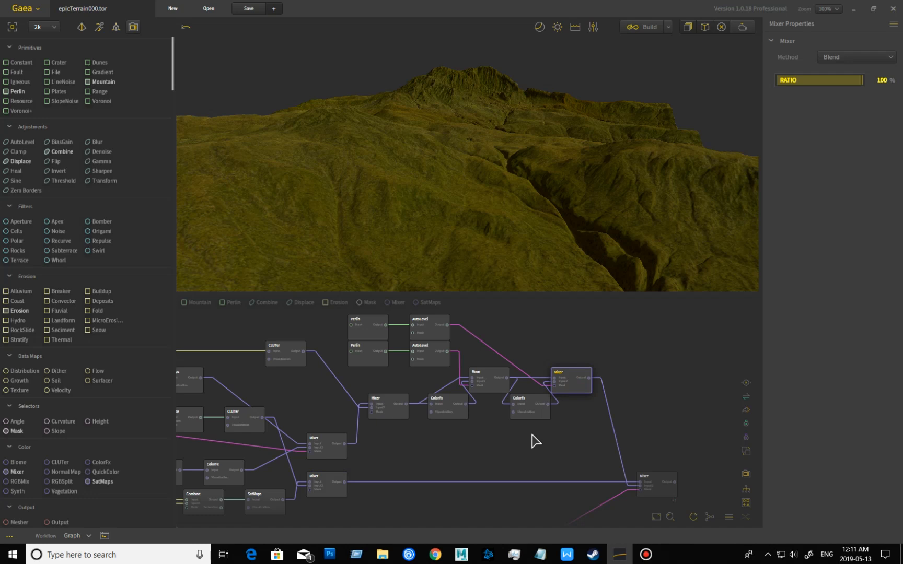
drag(388, 263, 486, 233)
scroll(481, 230, up, 2)
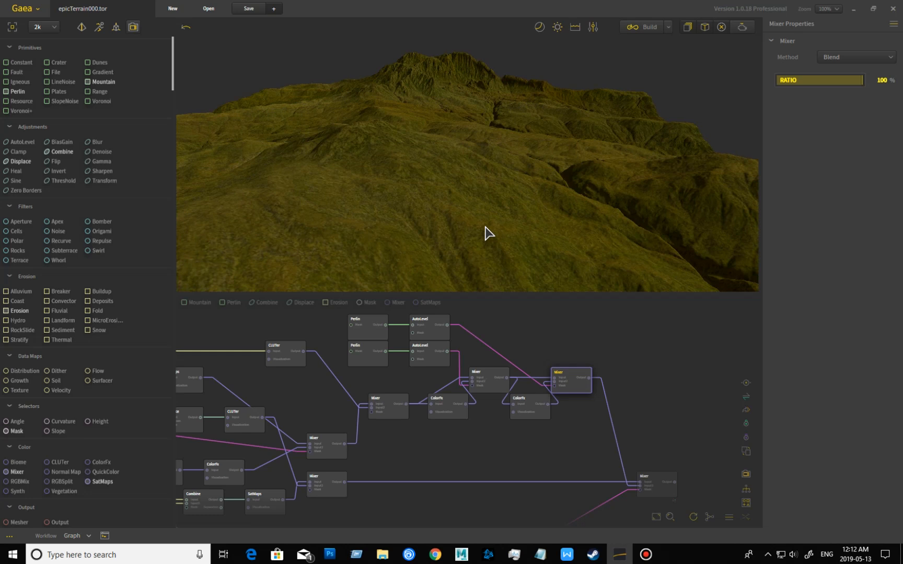
drag(420, 211, 433, 202)
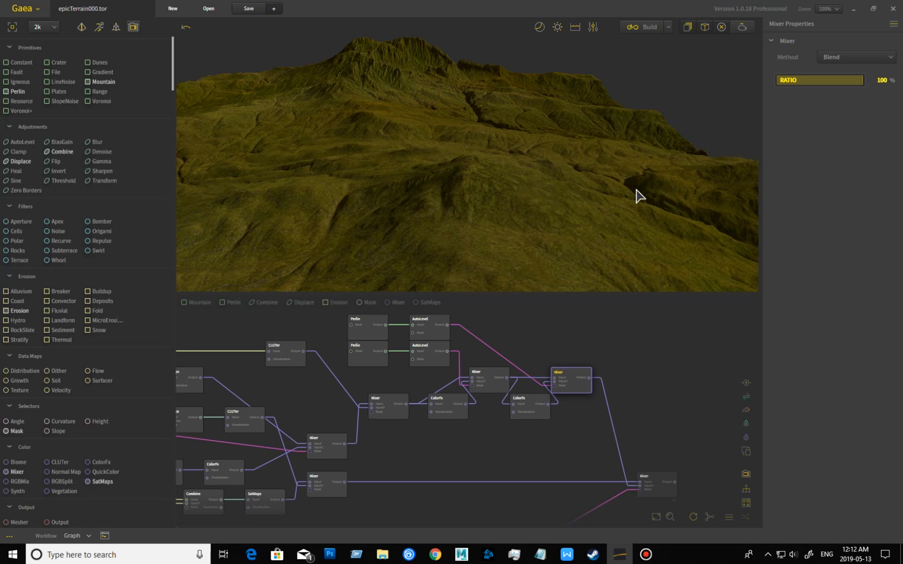
mouse_move(496, 261)
mouse_down()
mouse_move(522, 264)
mouse_move(550, 234)
mouse_move(488, 272)
mouse_move(505, 261)
mouse_up()
Trace the lower Slope mask and both Soil maps, and compare the Subtract Combine of the Soil maps with their Difference Combine
drag(464, 471, 613, 349)
drag(373, 479, 528, 499)
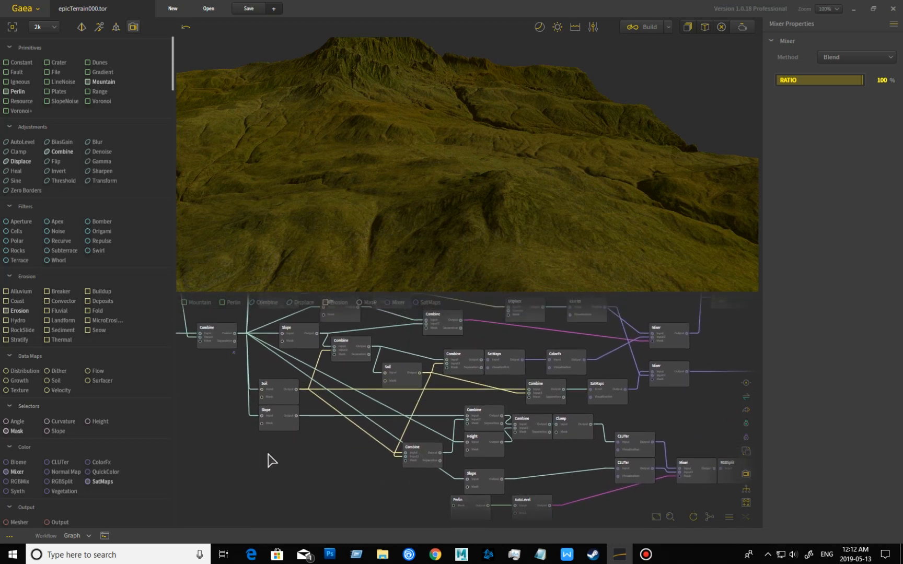
click(281, 422)
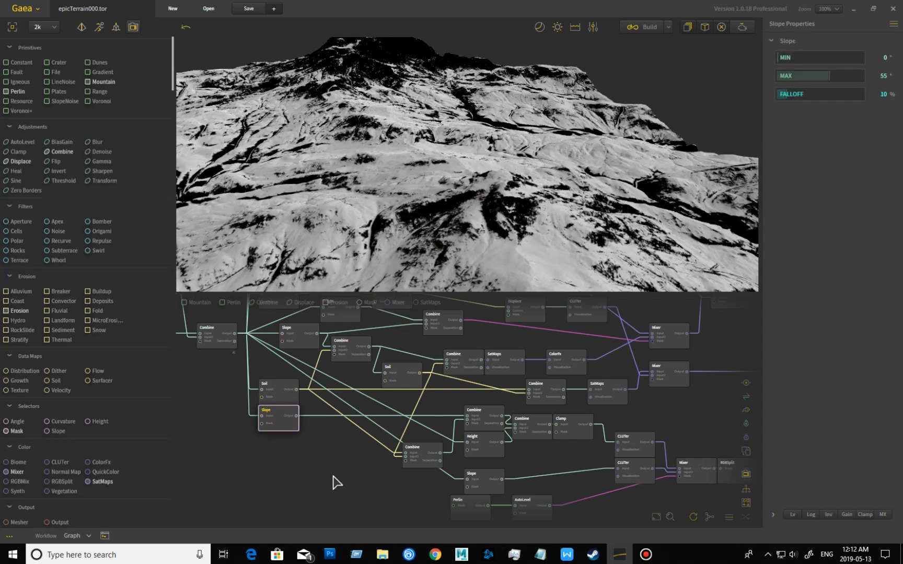
middle_drag(349, 483, 310, 489)
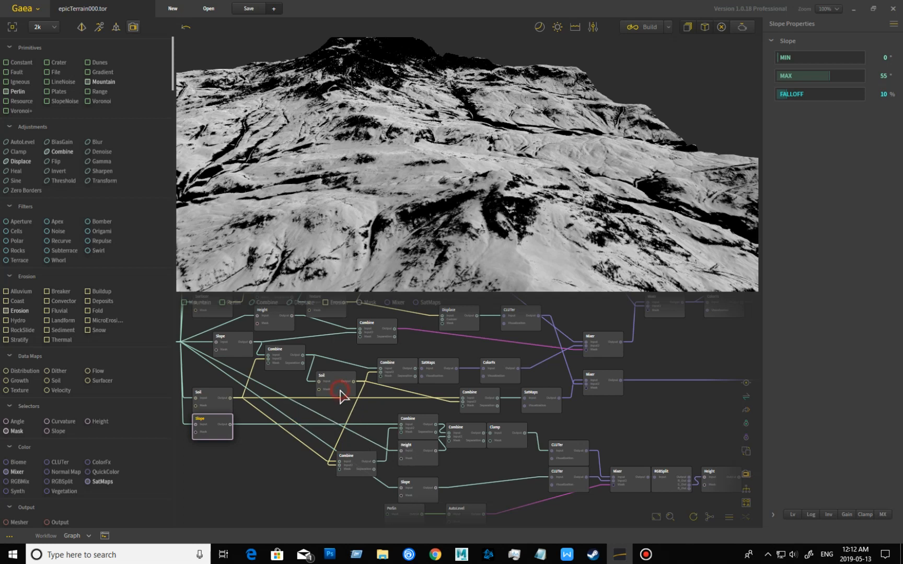
click(341, 391)
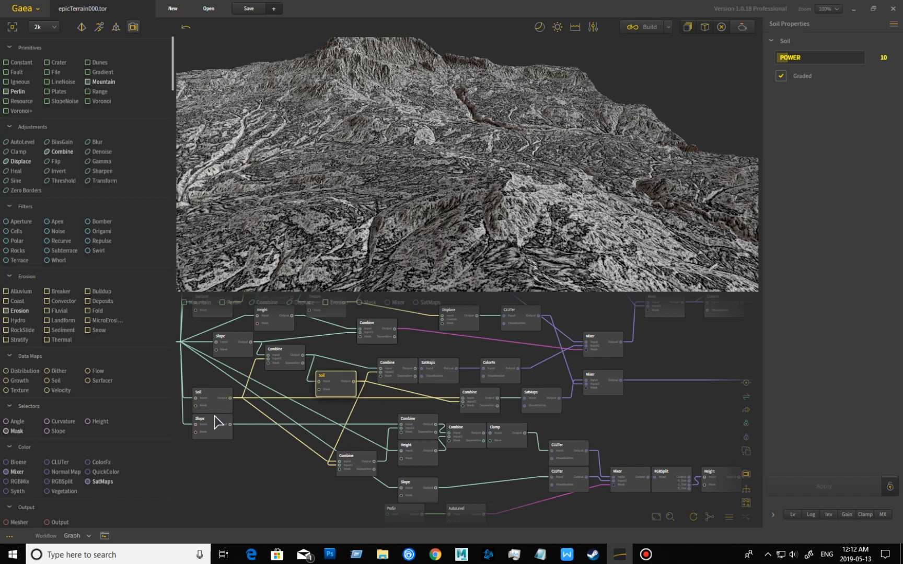
click(216, 410)
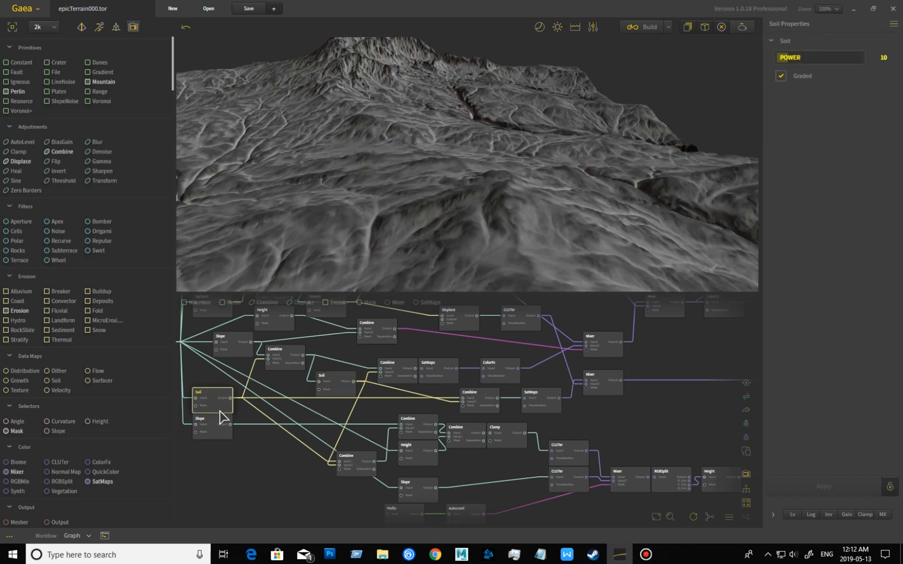
click(350, 471)
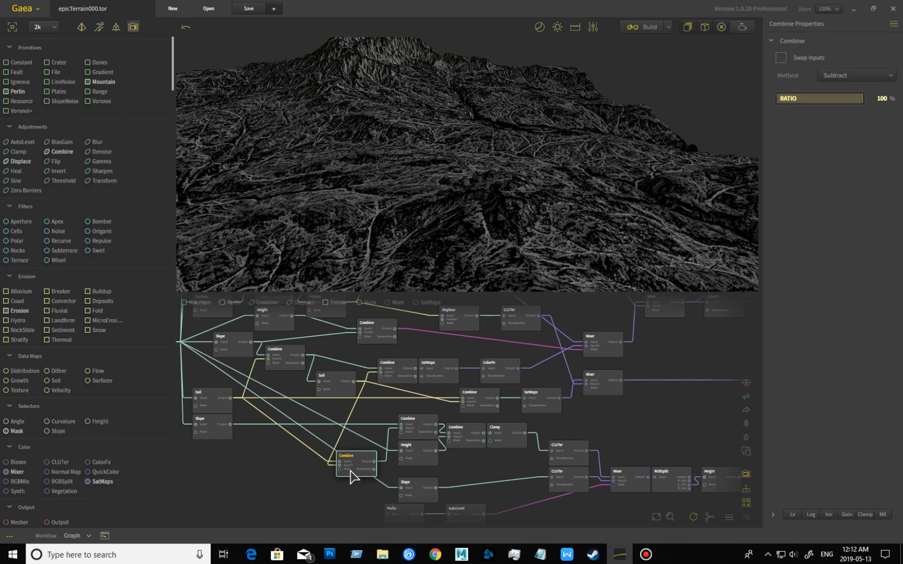
click(480, 400)
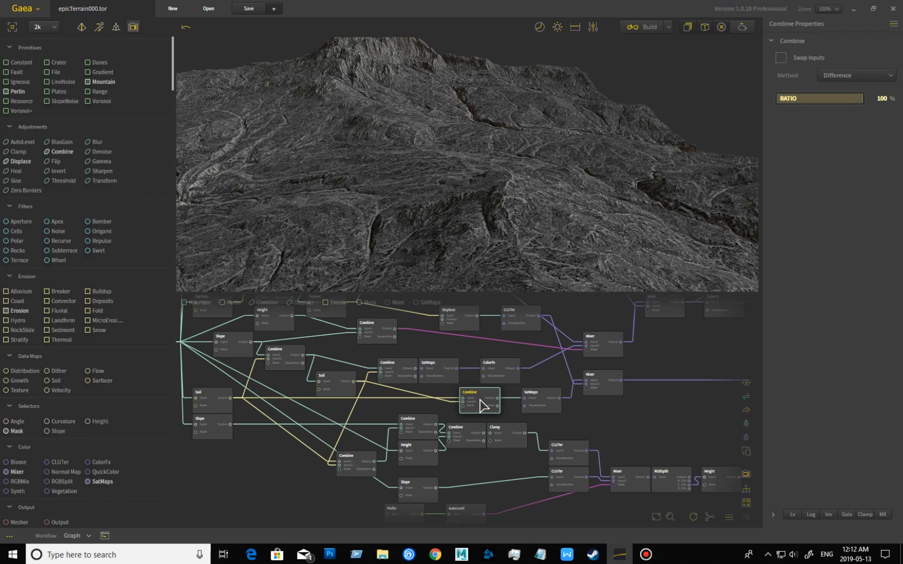
click(358, 473)
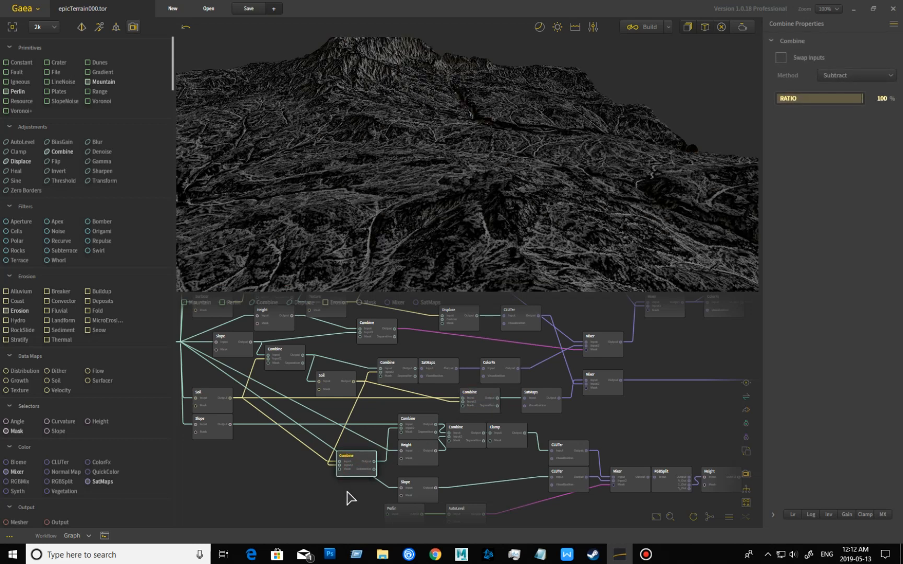
Examine the Add Combine that joins the lower Slope mask with the subtracted Soil maps, and the Height mask beside it
click(220, 434)
click(419, 432)
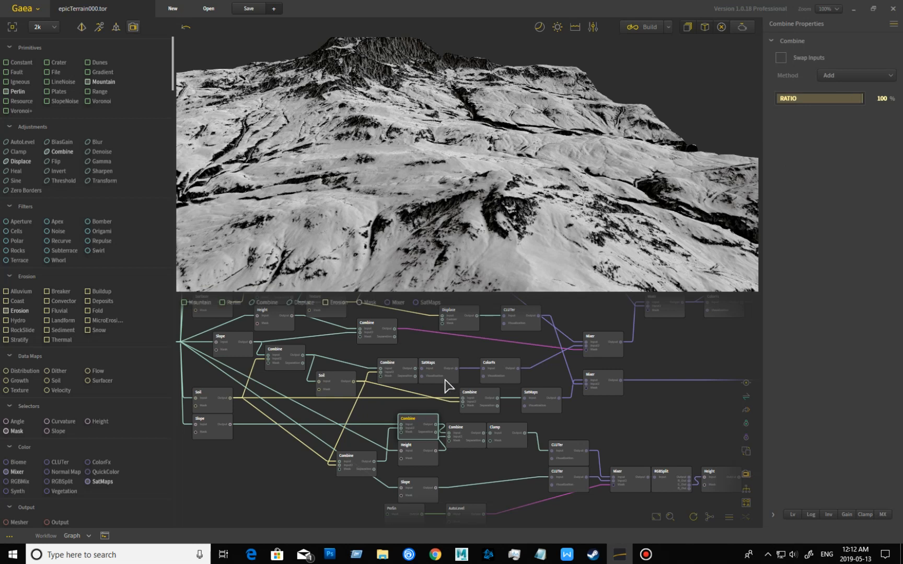
click(423, 462)
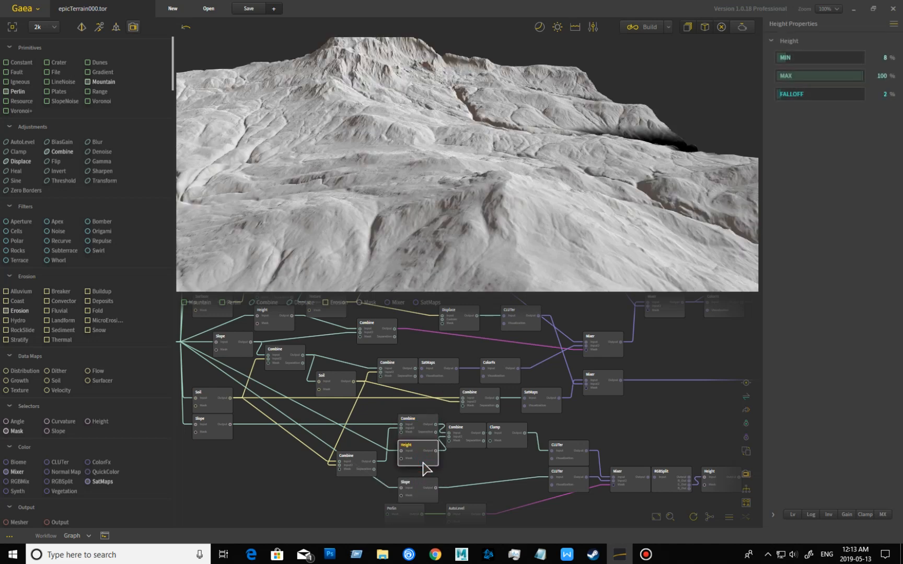
mouse_move(556, 275)
mouse_down()
mouse_move(510, 228)
mouse_move(459, 221)
mouse_move(439, 234)
mouse_move(540, 259)
mouse_move(533, 246)
mouse_move(558, 264)
mouse_up()
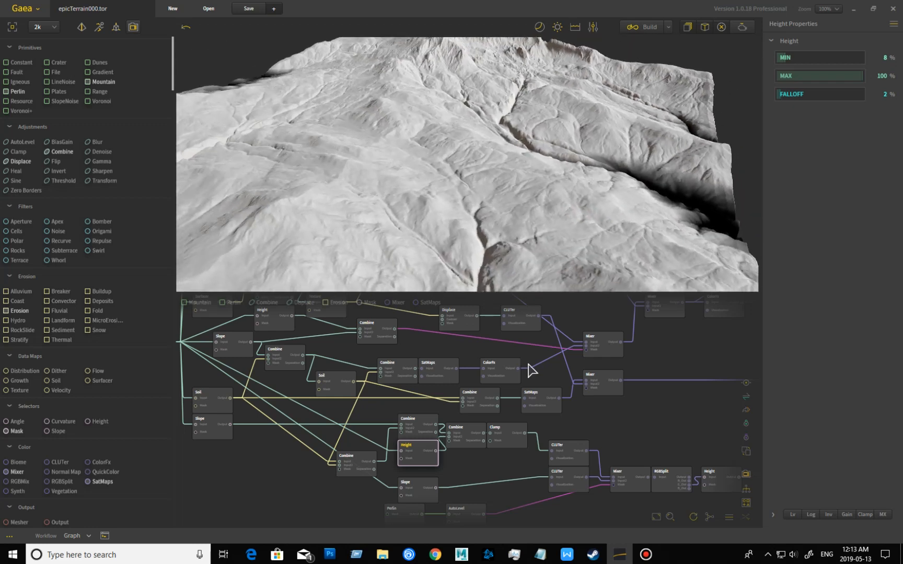
Inspect the Multiply Combine that merges the Height mask with the Add Combine, and recheck the Add and Subtract Combines feeding it
click(467, 444)
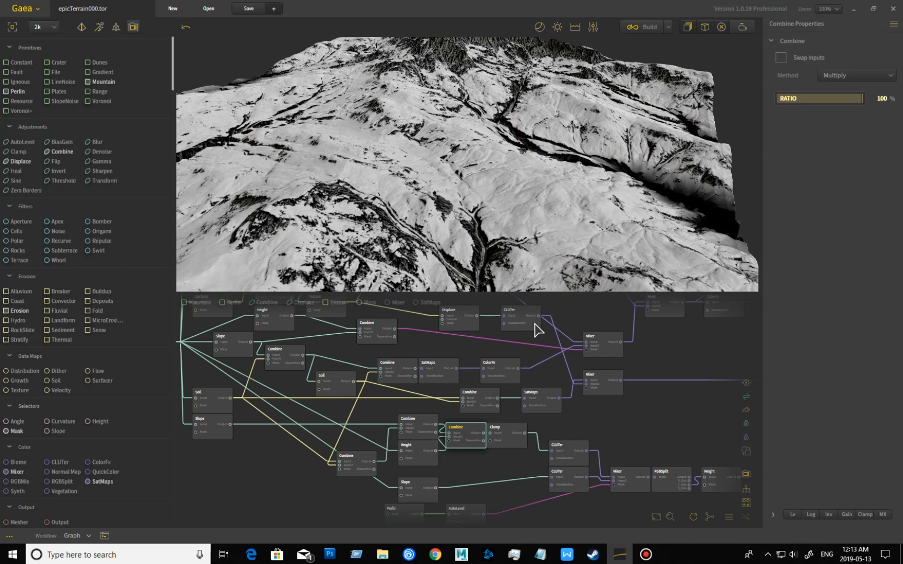
drag(477, 469, 504, 467)
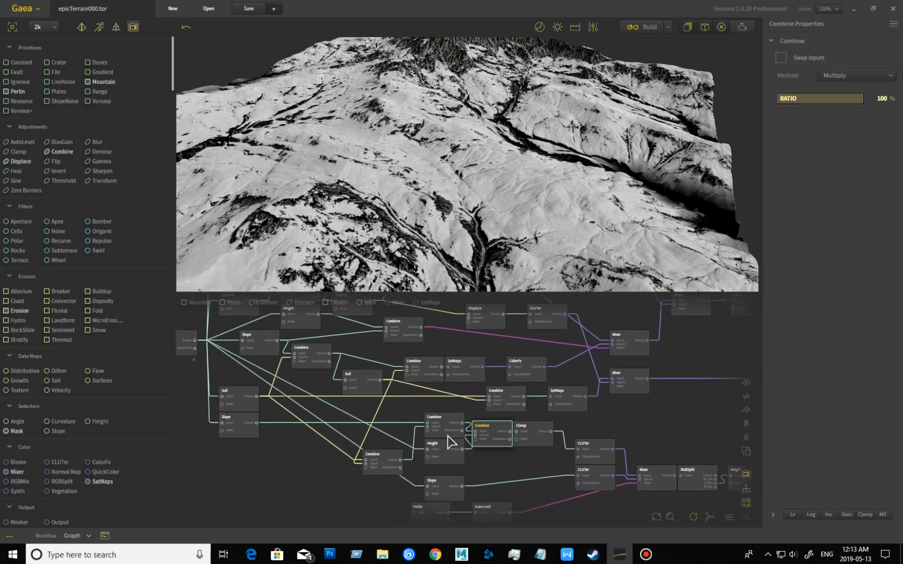
click(440, 426)
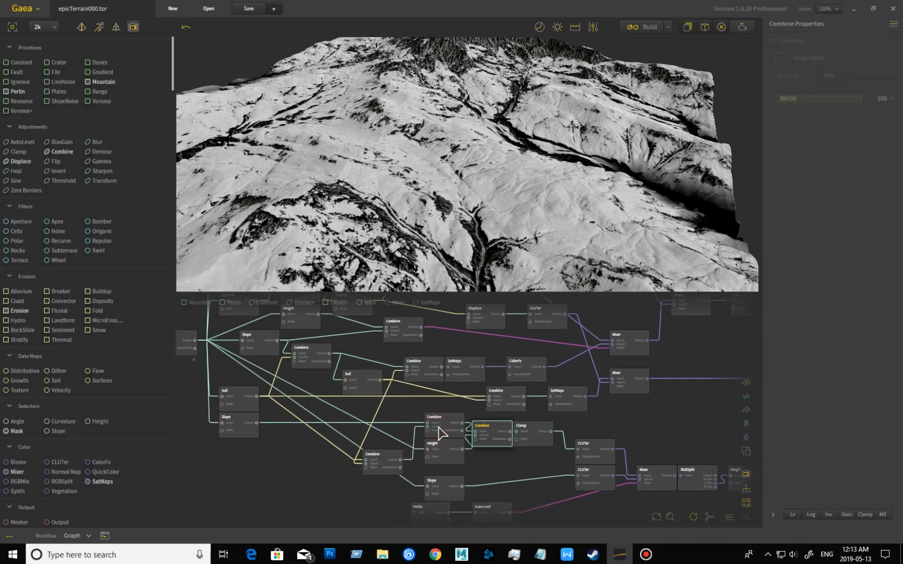
click(394, 464)
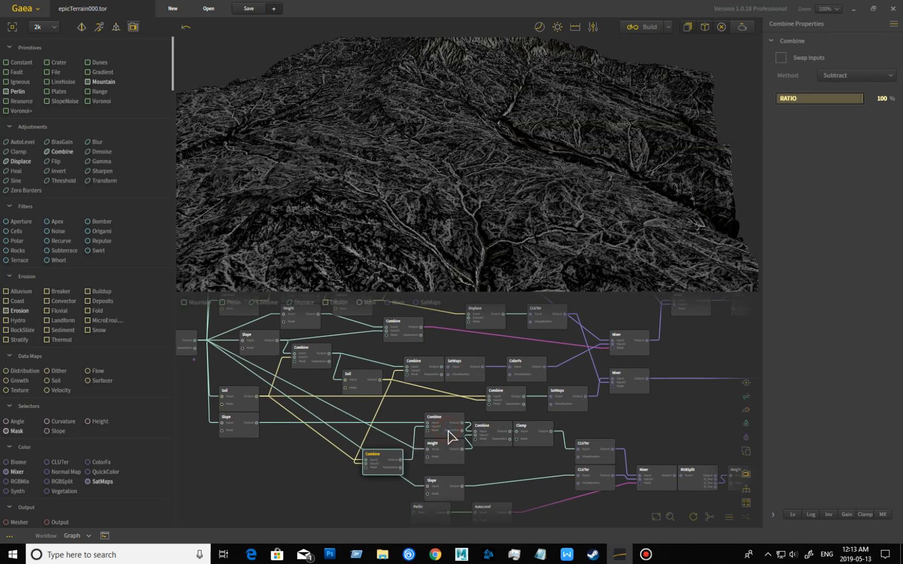
click(448, 431)
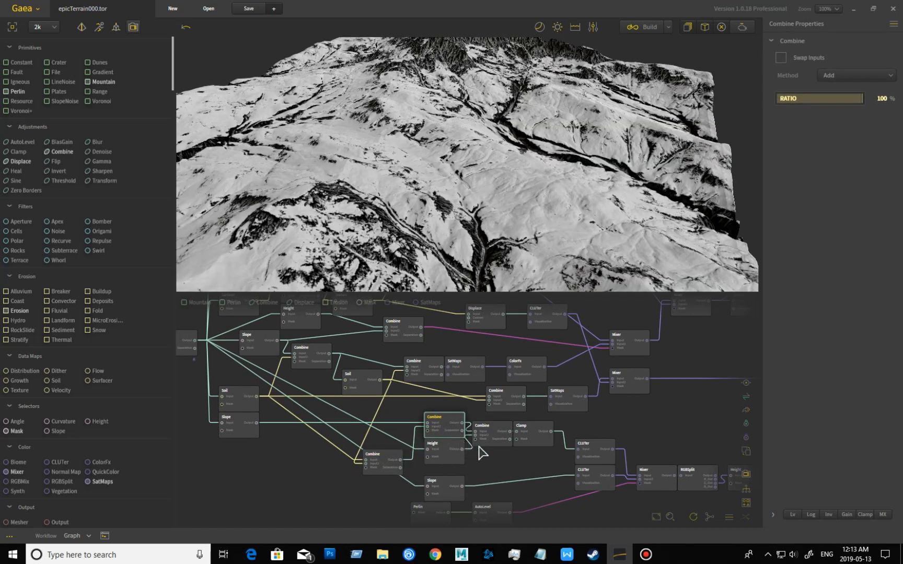
click(498, 443)
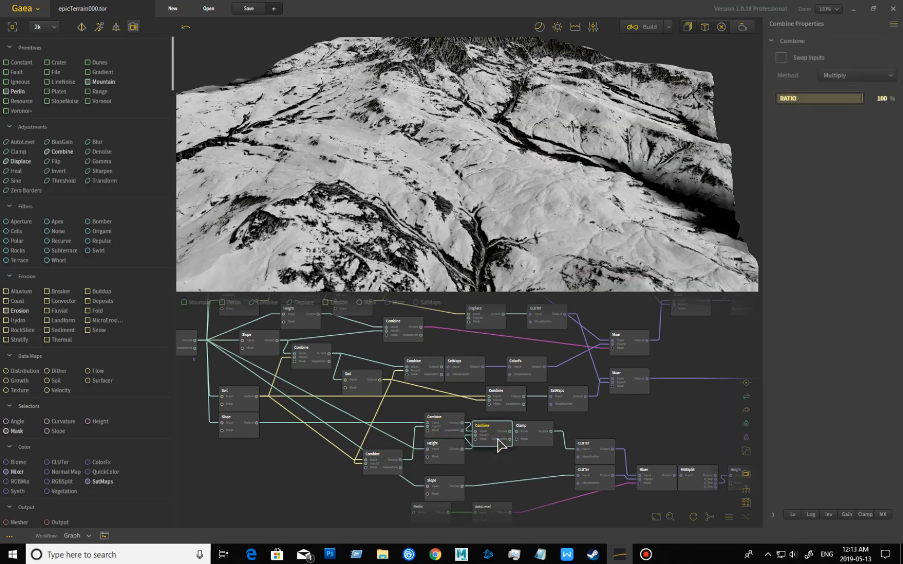
Inspect the Clamp node after the Multiply Combine, and the separate Slope mask that feeds the lower CLUTer
click(541, 443)
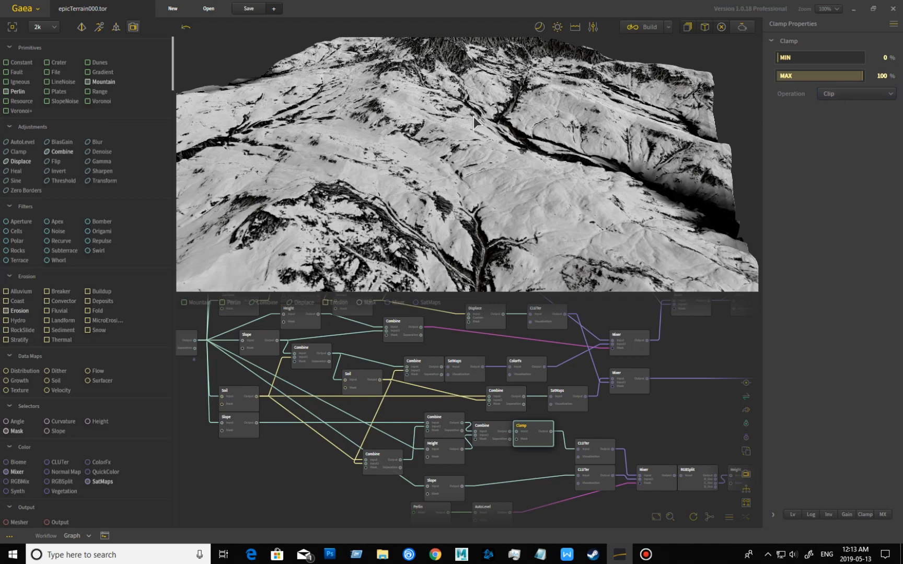
mouse_move(467, 172)
mouse_down()
mouse_move(449, 185)
mouse_move(426, 175)
mouse_move(455, 186)
mouse_move(491, 177)
mouse_move(489, 204)
mouse_up()
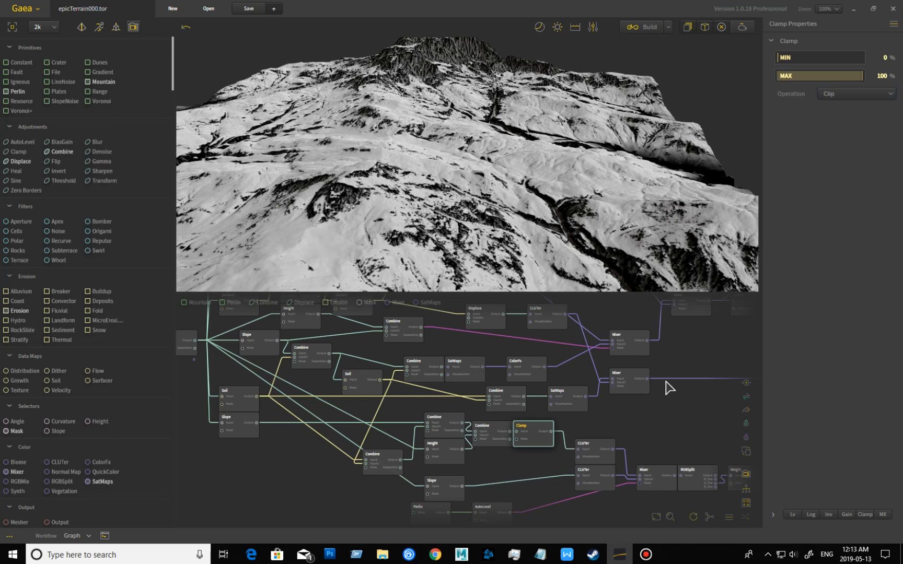
middle_drag(525, 450, 571, 460)
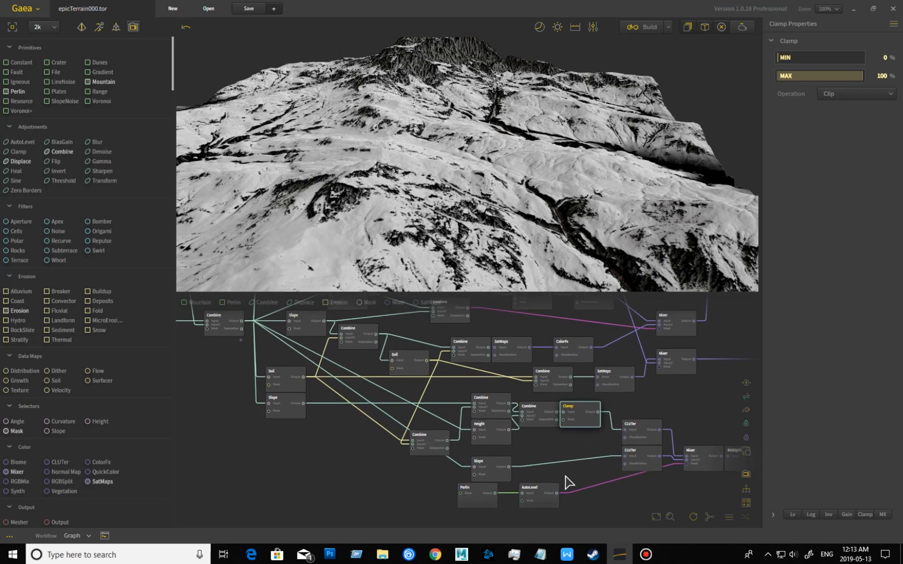
click(498, 476)
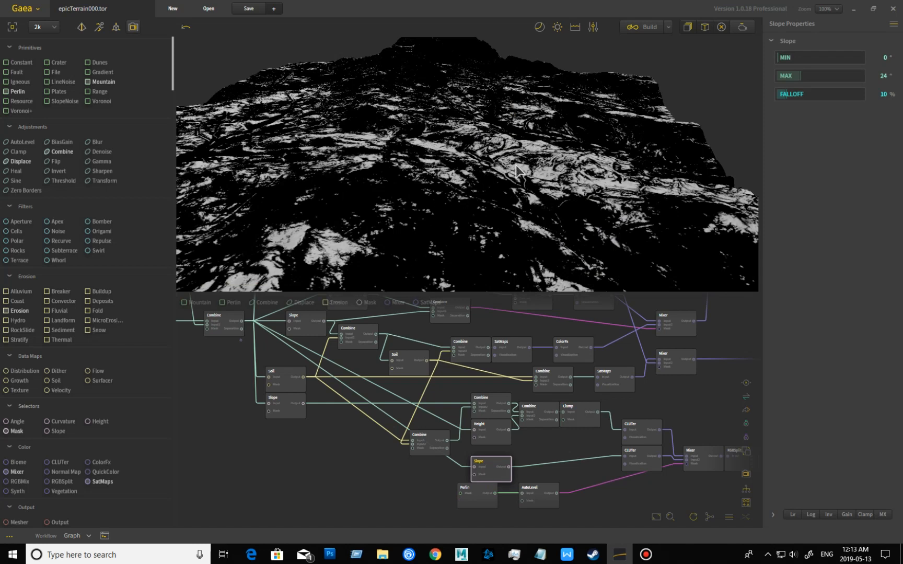
Preview the two grayscale CLUTers fed by the Clamp and Slope nodes, and the Blend Mixer that merges them
middle_drag(639, 489, 448, 475)
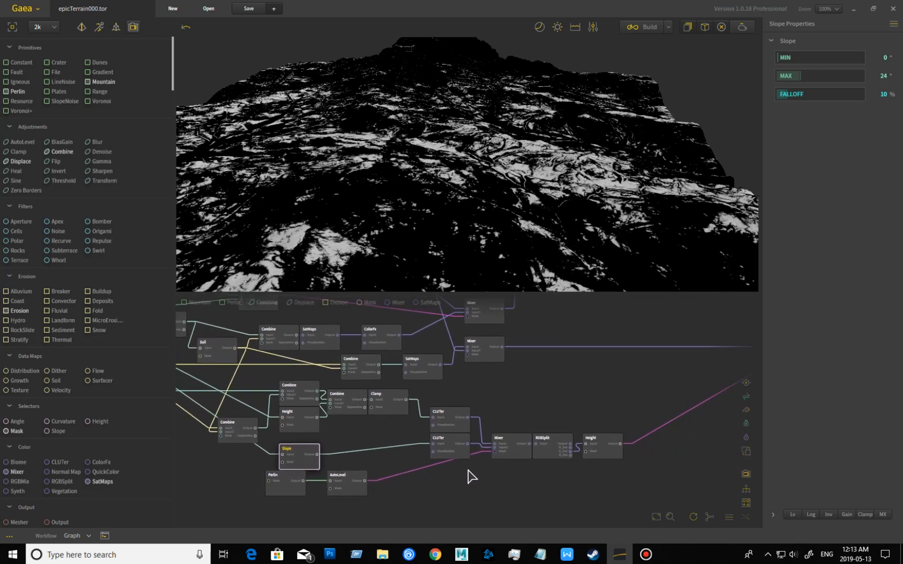
click(452, 429)
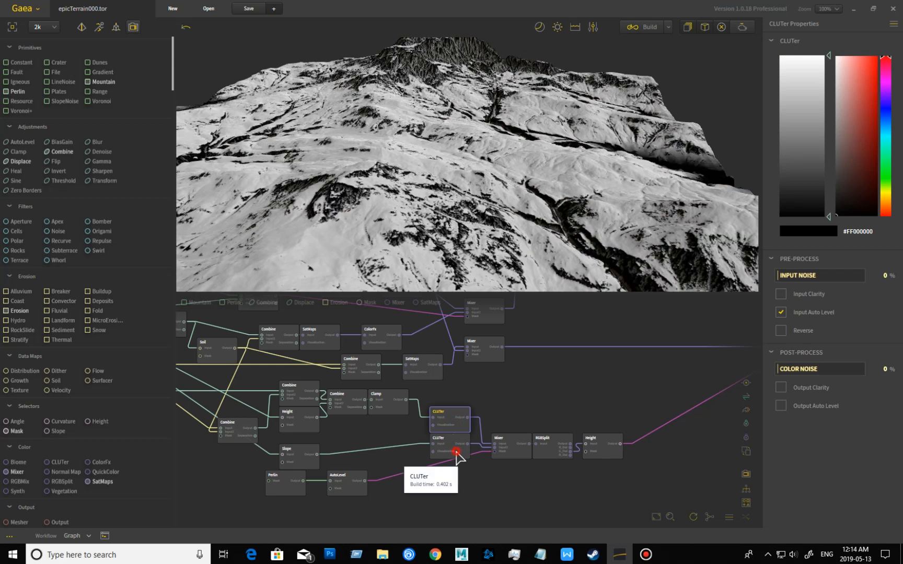
click(456, 455)
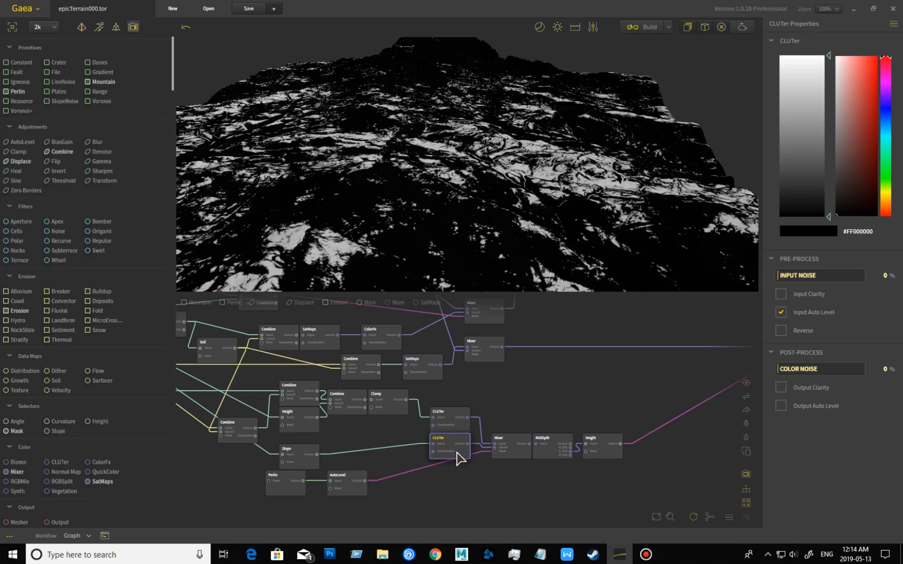
click(516, 457)
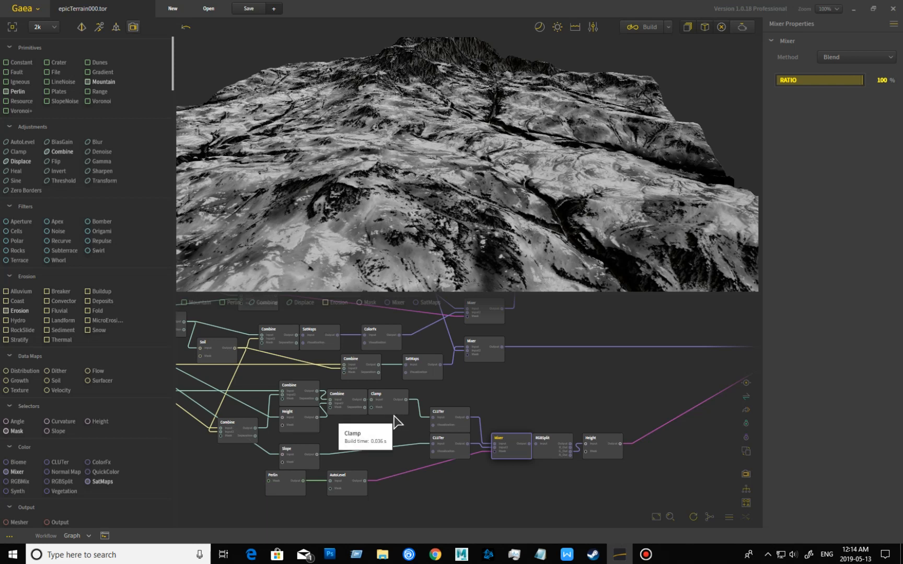
Trace the Blend Mixer's CLUTer inputs and its Perlin and AutoLevel mask up close, and inspect the upper CLUTer's gradient
mouse_move(473, 489)
mouse_down()
mouse_move(483, 480)
mouse_move(458, 496)
mouse_move(458, 509)
mouse_move(480, 489)
mouse_up()
scroll(483, 488, up, 2)
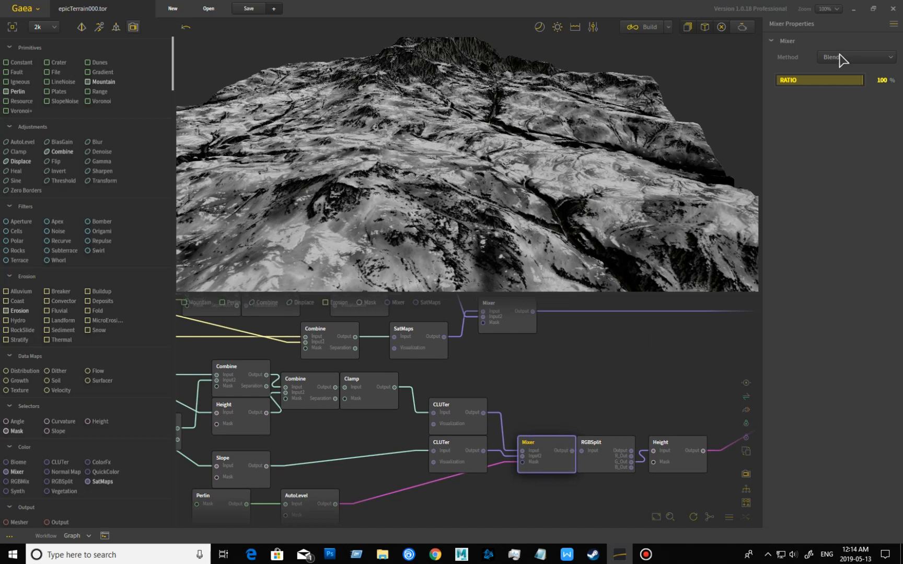
drag(562, 396, 586, 352)
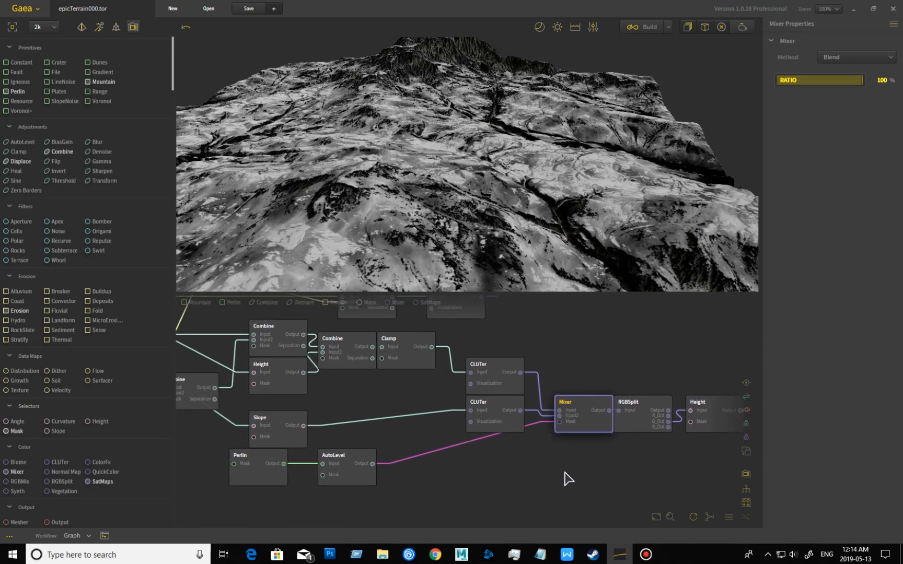
drag(584, 454, 498, 499)
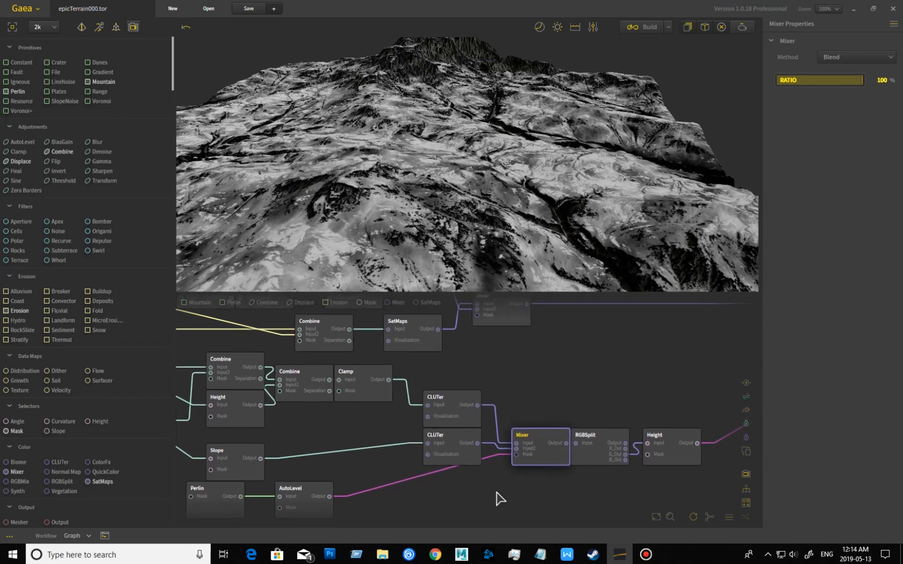
click(448, 410)
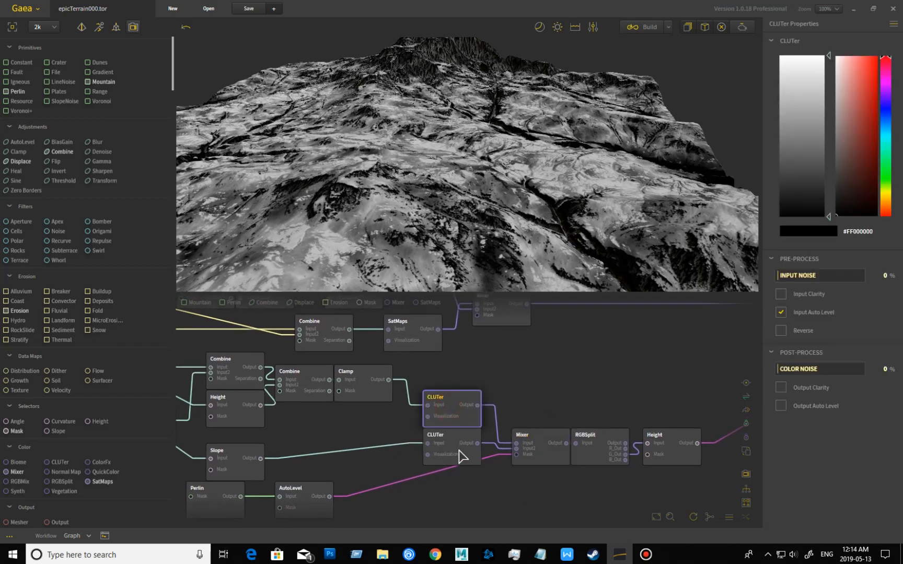
Preview the lower CLUTer fed by the Slope mask and the Blend Mixer that merges both CLUTers
click(459, 456)
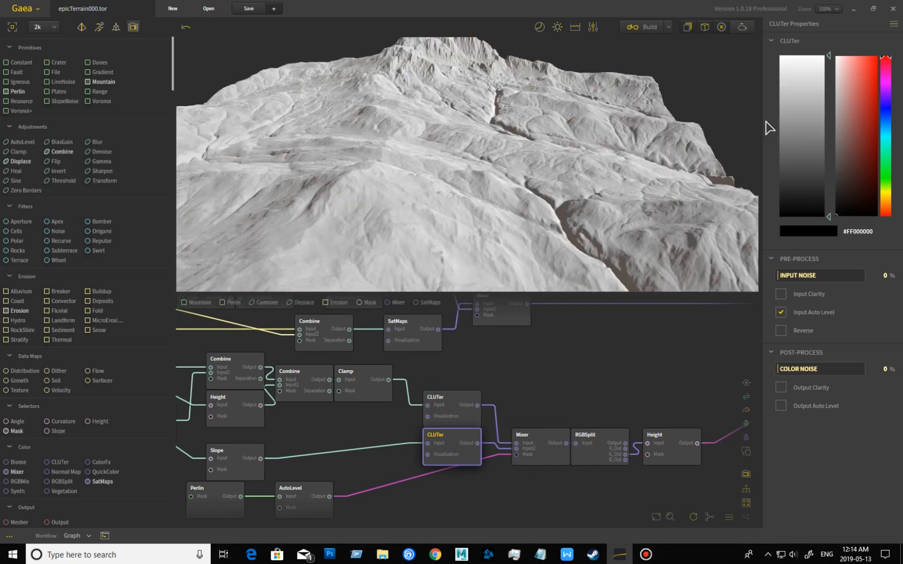
click(541, 458)
middle_drag(427, 517, 529, 487)
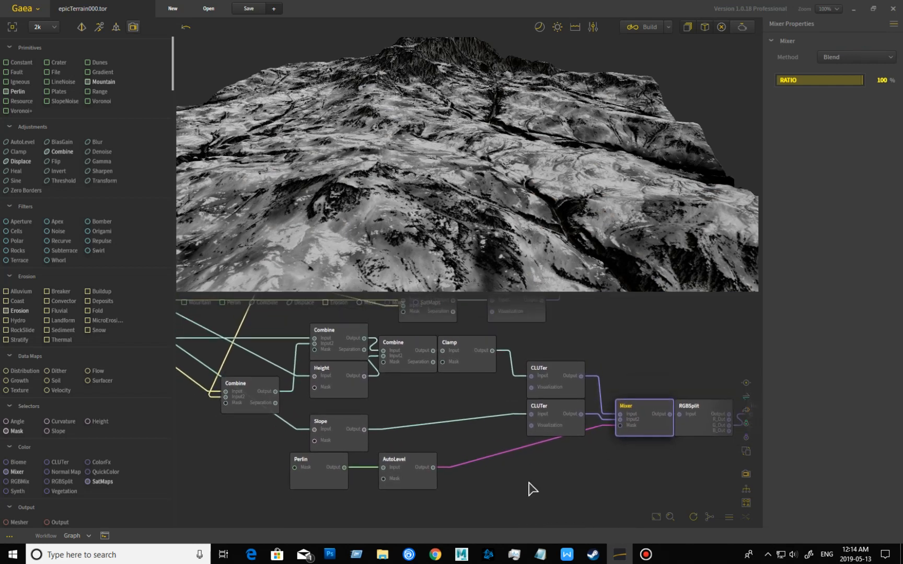
Examine the billowy Perlin noise shape from a distance and the AutoLevel node that passes it on as the Mixer's mask
click(320, 485)
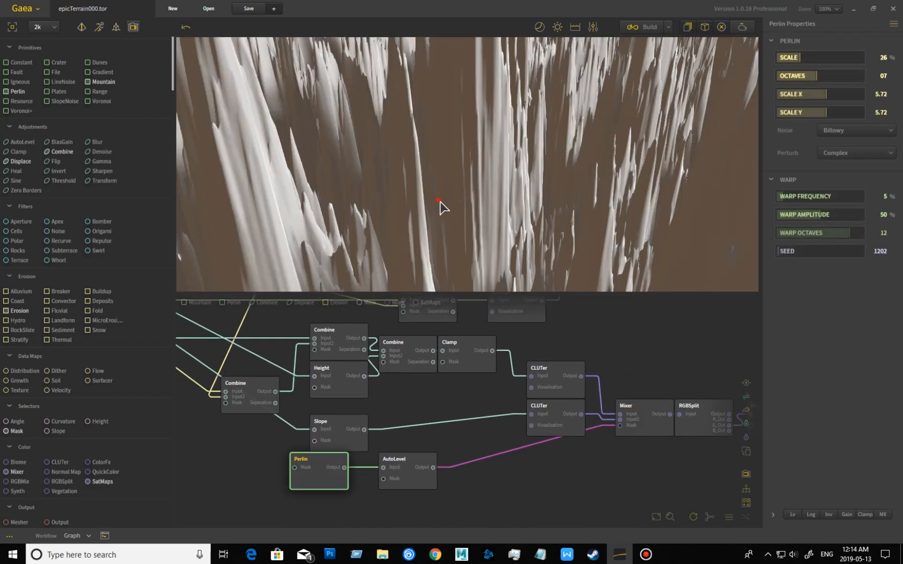
scroll(447, 138, down, 5)
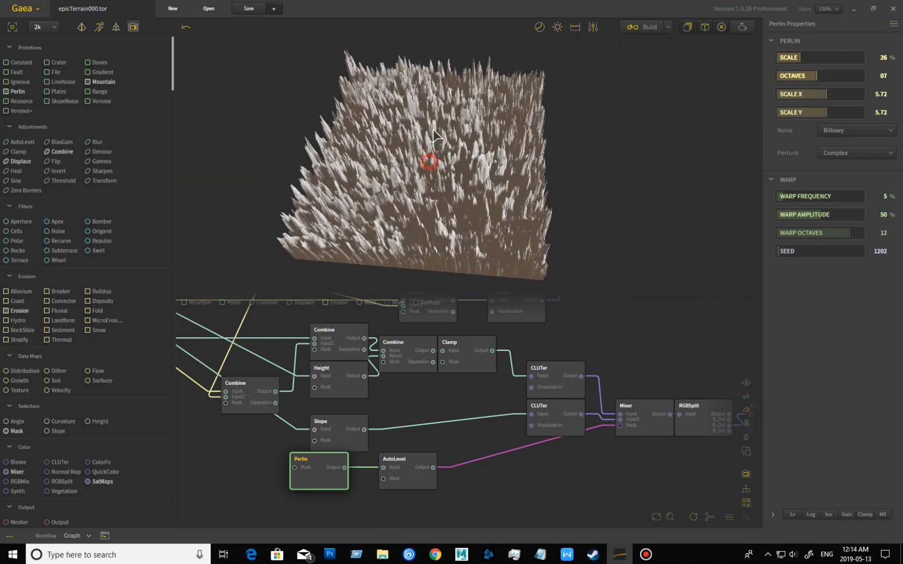
drag(432, 114, 430, 116)
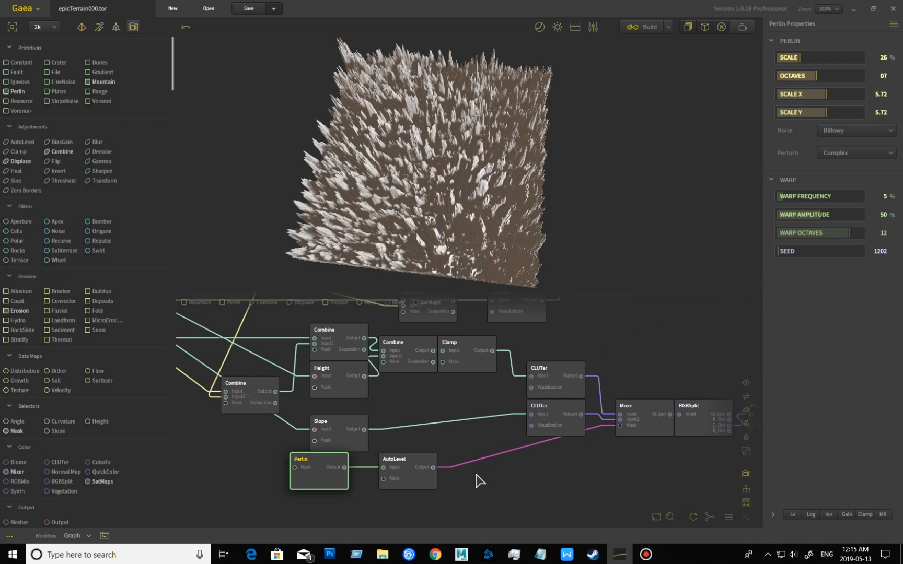
click(404, 485)
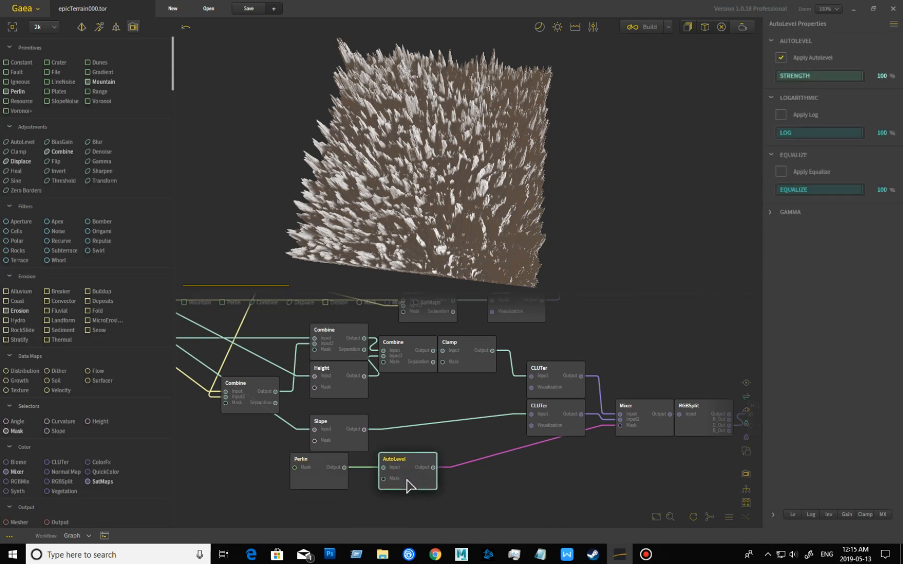
Recheck the lower and upper CLUTers and examine their blended Mixer result on the terrain from several angles
click(567, 424)
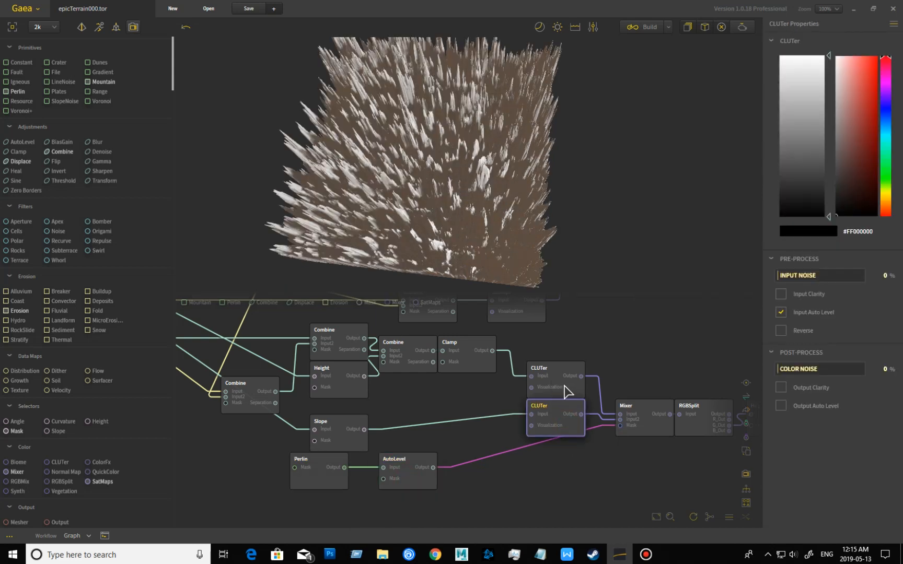
click(566, 390)
click(651, 433)
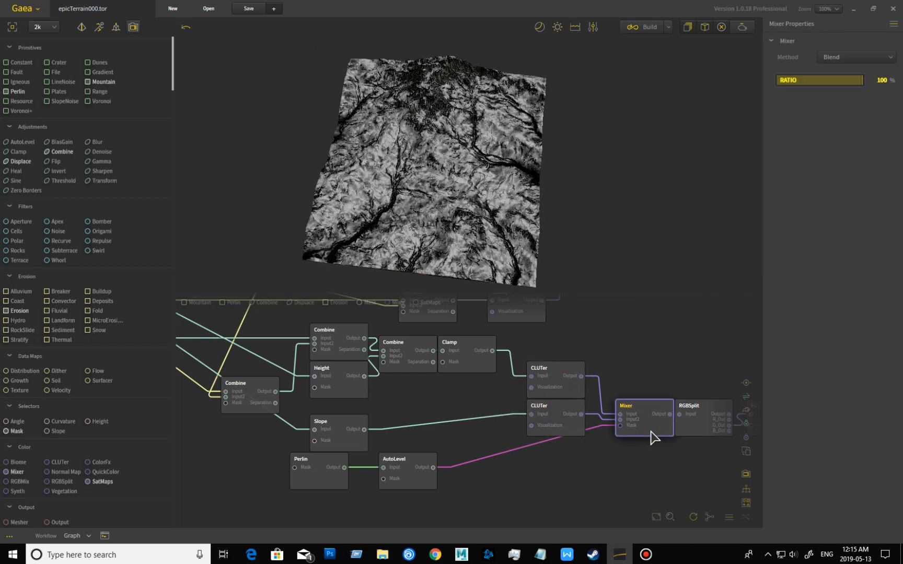
drag(436, 226, 313, 242)
scroll(421, 222, up, 3)
drag(548, 193, 481, 215)
Inspect the RGBSplit node after the grayscale Mixer and the Height node it feeds, referring back to the Mixer
middle_drag(656, 356, 504, 346)
middle_drag(562, 372, 497, 382)
click(482, 412)
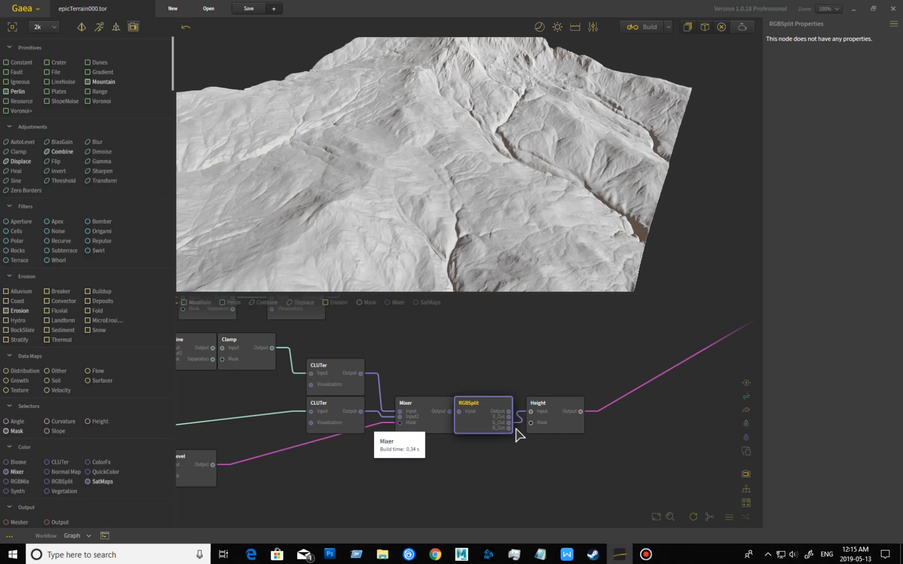
click(553, 423)
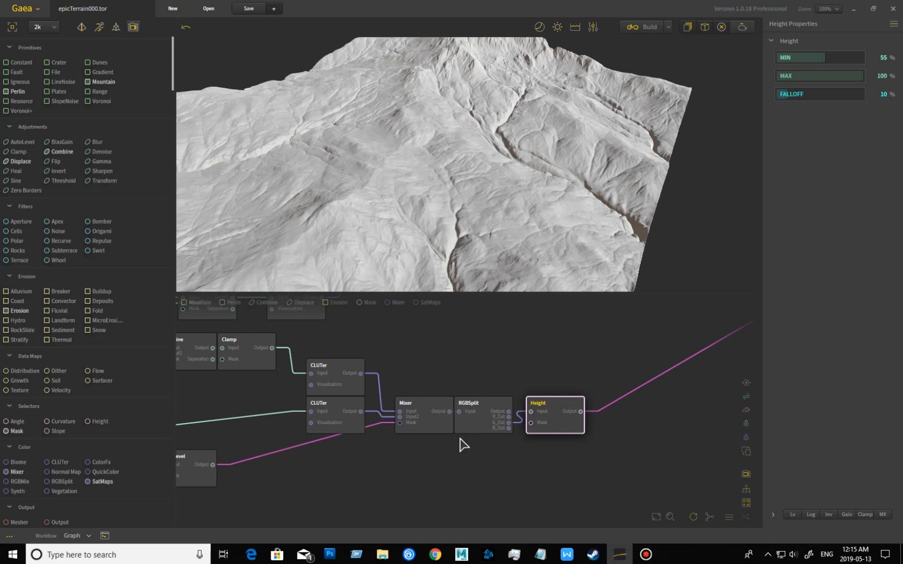
click(427, 433)
click(569, 427)
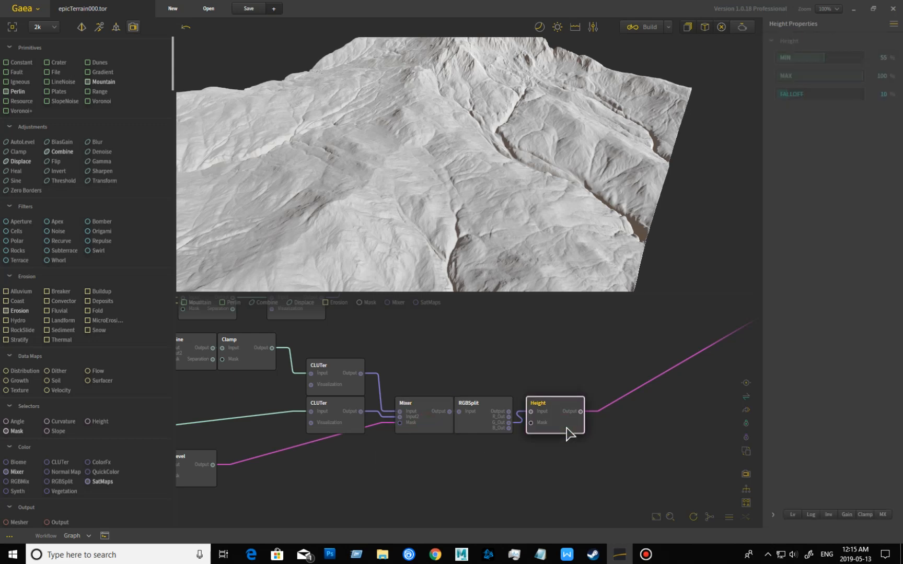
Compare the Height node's mask with the grayscale Mixer's output while viewing the whole terrain from above
scroll(502, 201, down, 6)
drag(502, 207, 487, 159)
drag(433, 271, 493, 309)
click(436, 430)
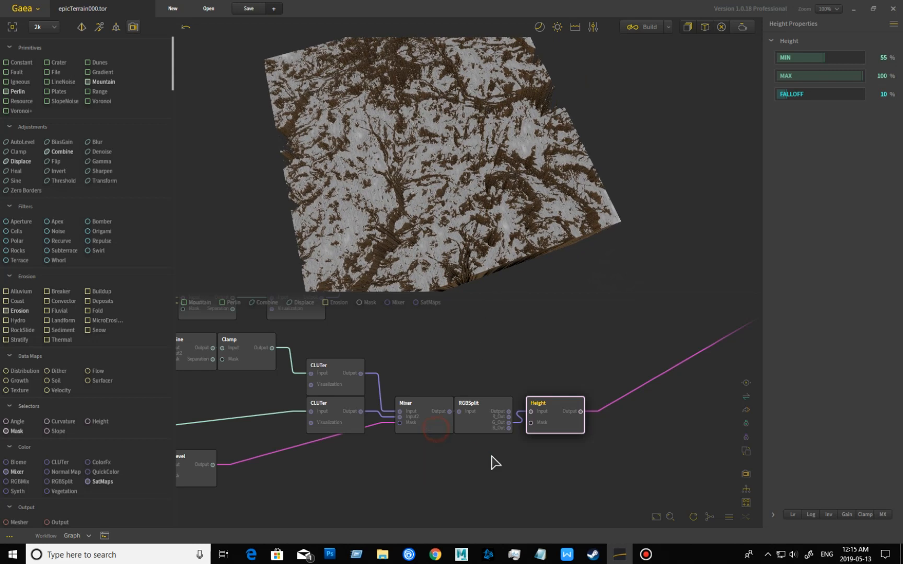
click(563, 432)
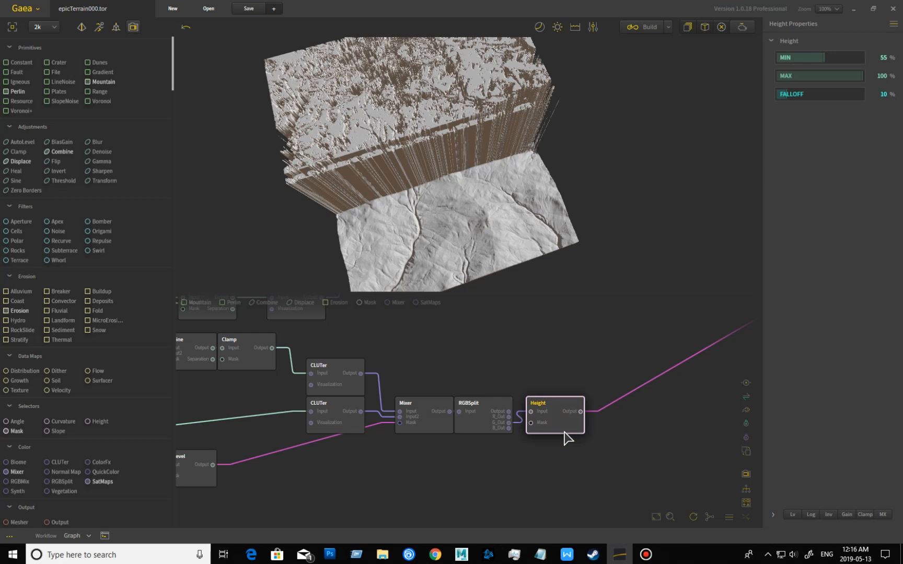
click(422, 427)
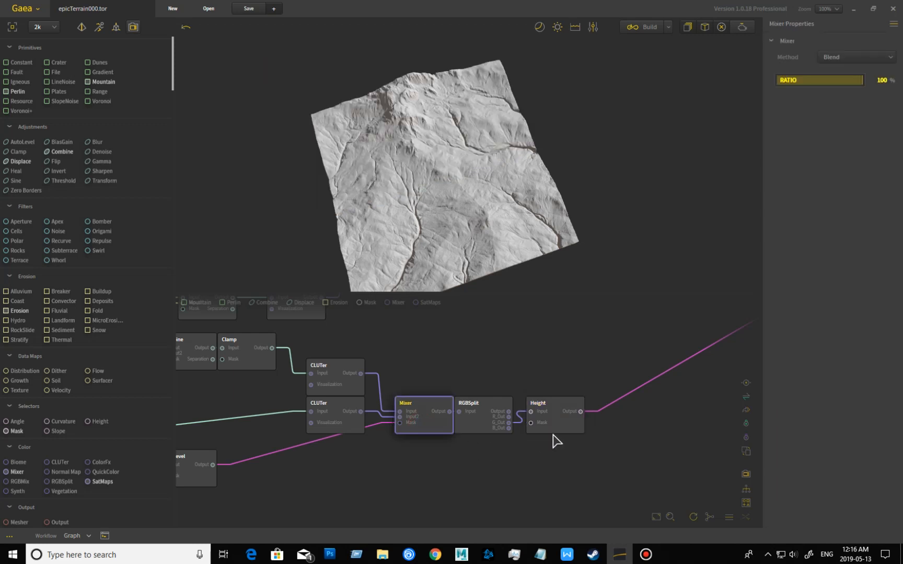
click(556, 425)
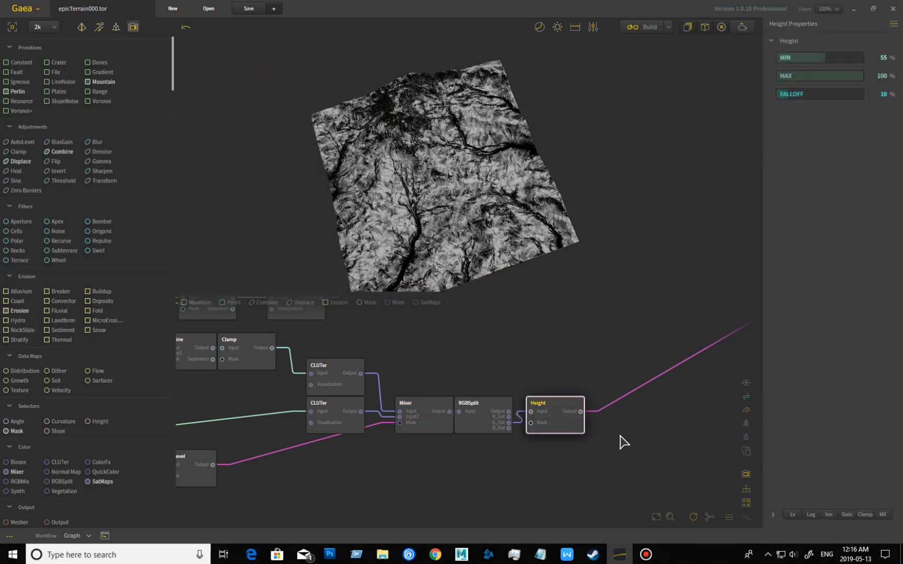
Trace the Height mask's connection to the final Blend Mixer and examine that Mixer's colored terrain up close and from a distance
middle_drag(496, 368, 237, 461)
middle_drag(558, 456, 592, 469)
scroll(579, 463, down, 3)
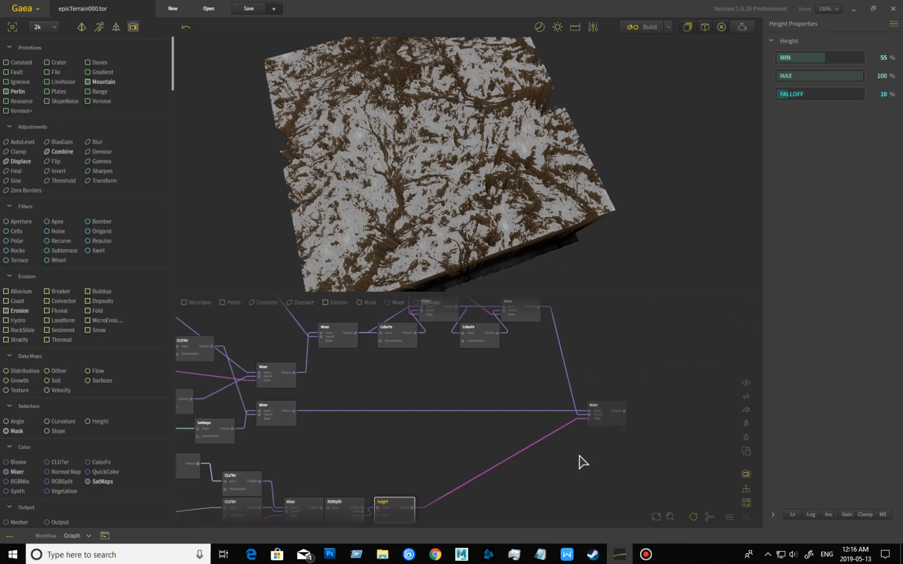
middle_drag(471, 451, 460, 464)
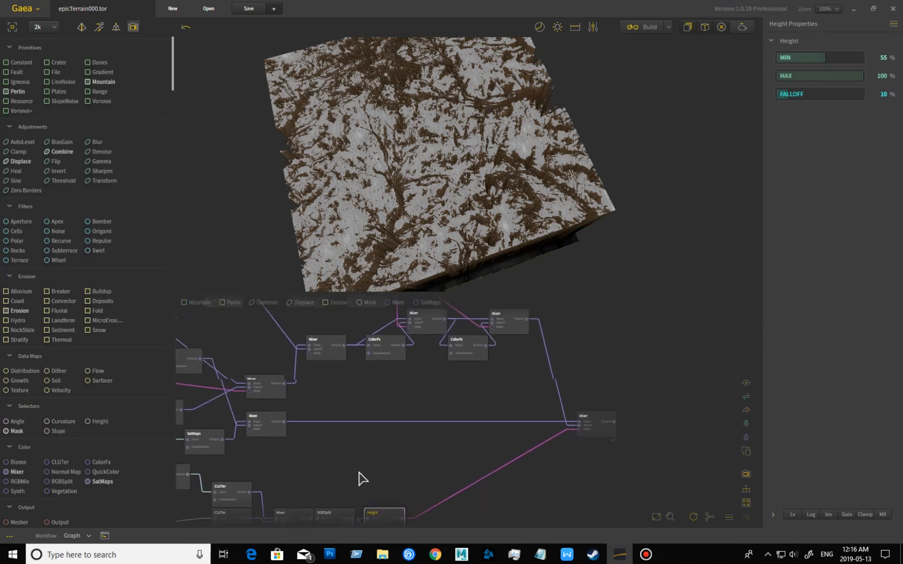
click(602, 433)
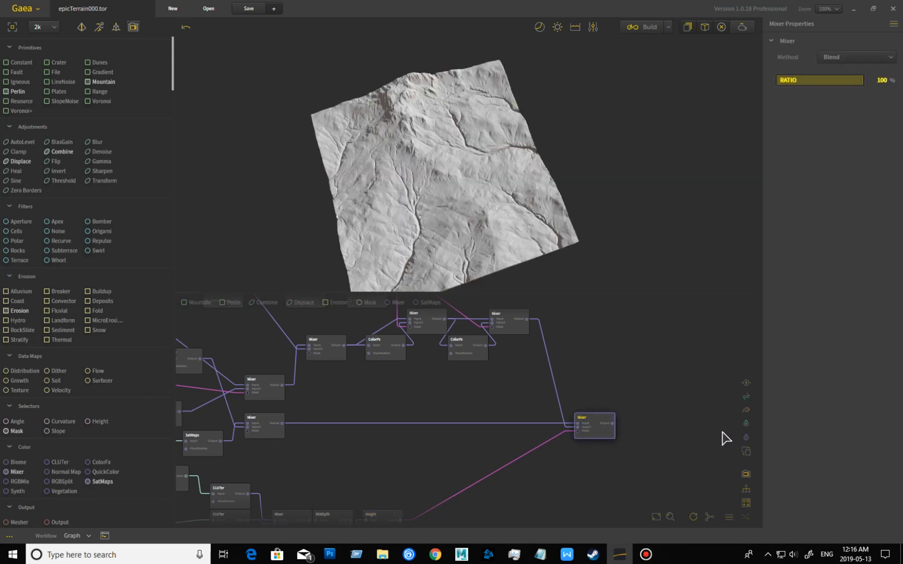
right_drag(456, 206, 449, 253)
scroll(469, 243, up, 6)
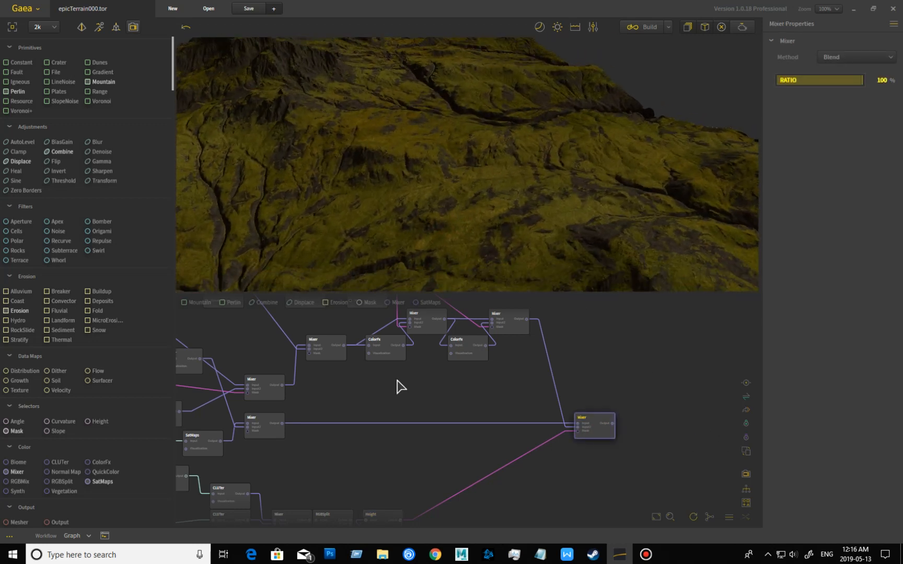
drag(402, 410, 428, 401)
right_drag(310, 172, 373, 256)
scroll(349, 201, down, 5)
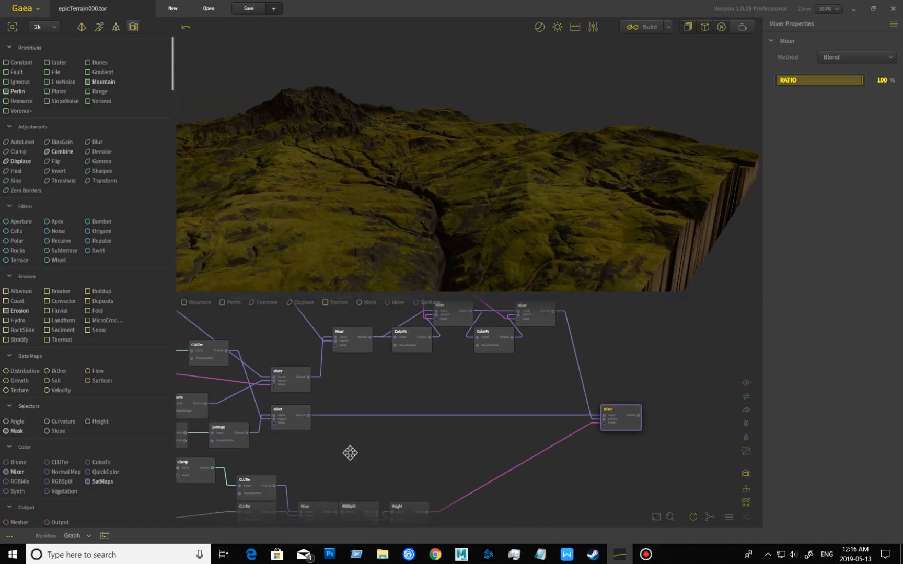
Compare the grayscale Mixer's pattern with the final Blend Mixer's coloring on the terrain from different angles
drag(350, 456, 346, 431)
click(317, 488)
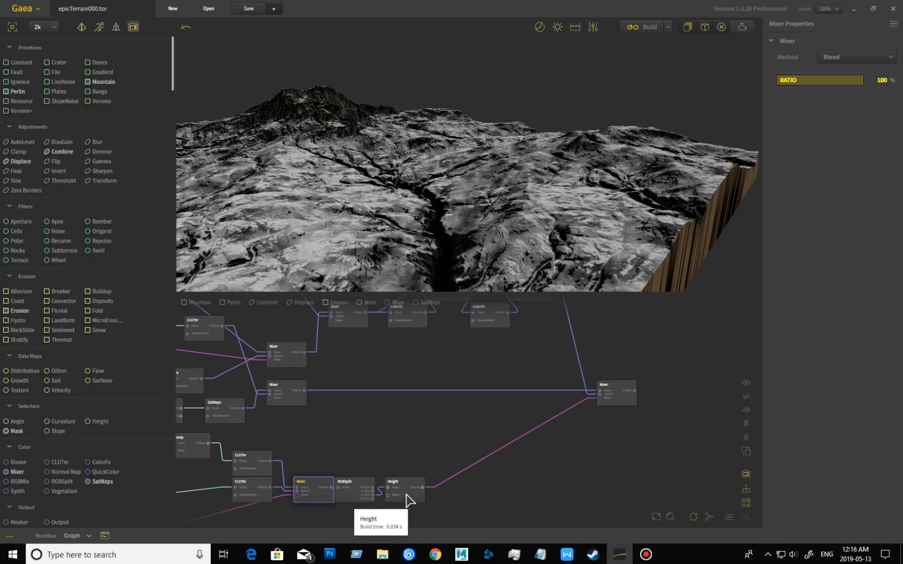
drag(441, 256, 372, 246)
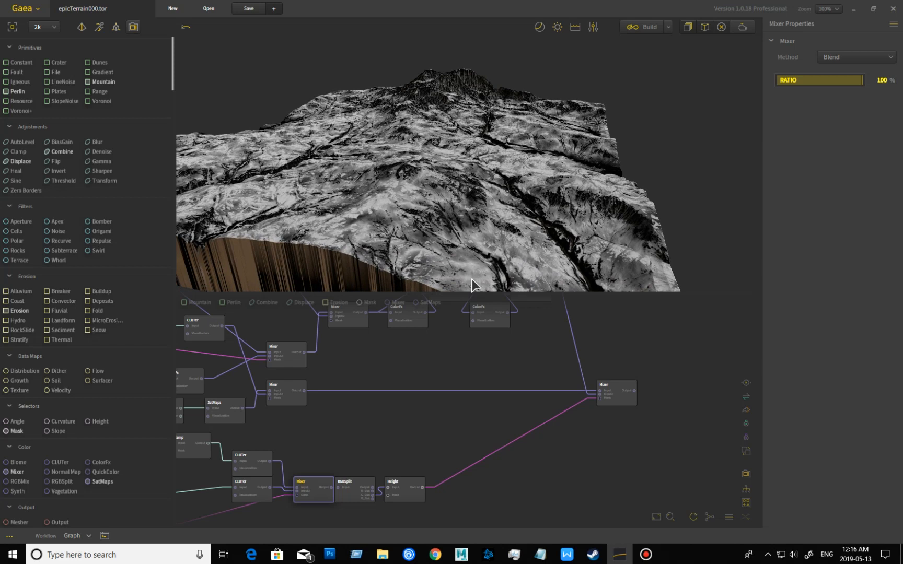
click(623, 386)
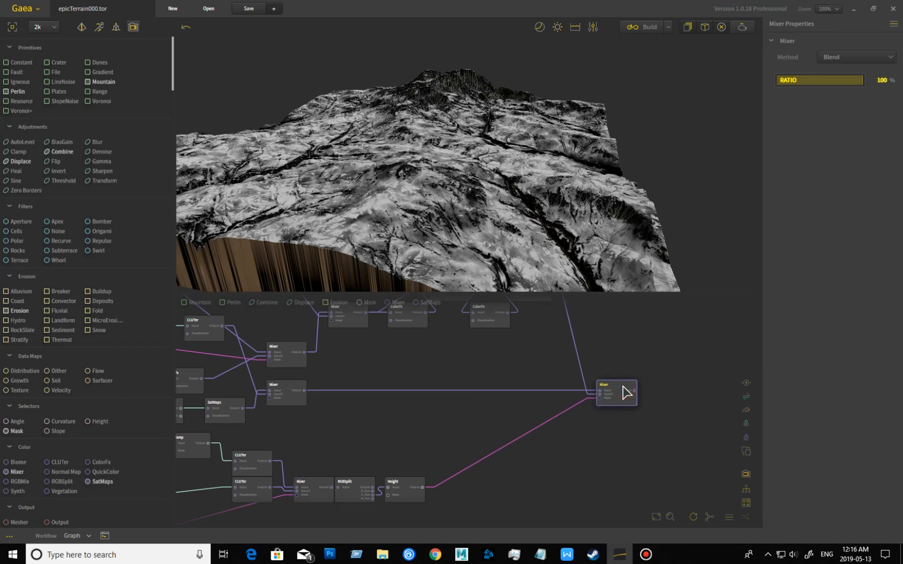
drag(397, 243, 459, 214)
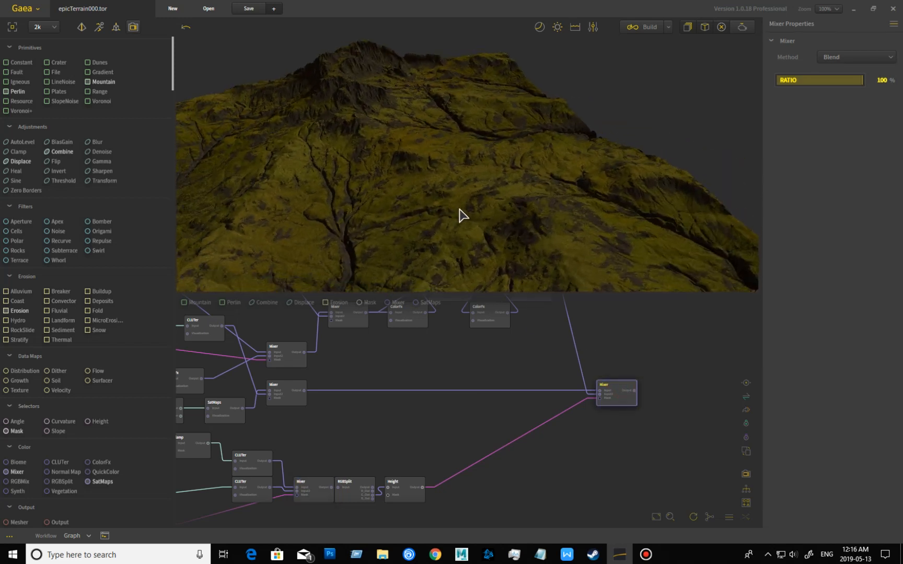
Inspect the Height node's range and falloff settings, and view the final Mixer's colored terrain again
click(405, 485)
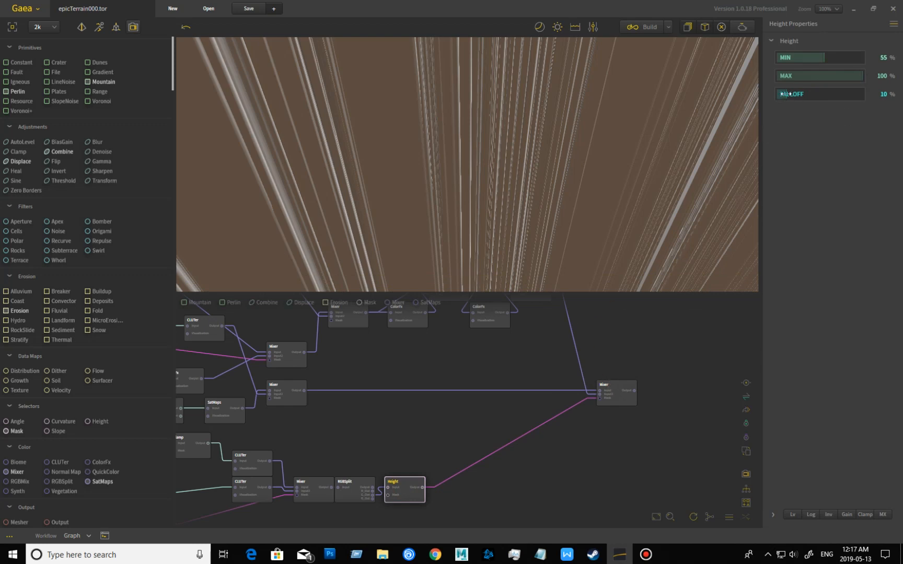
click(626, 401)
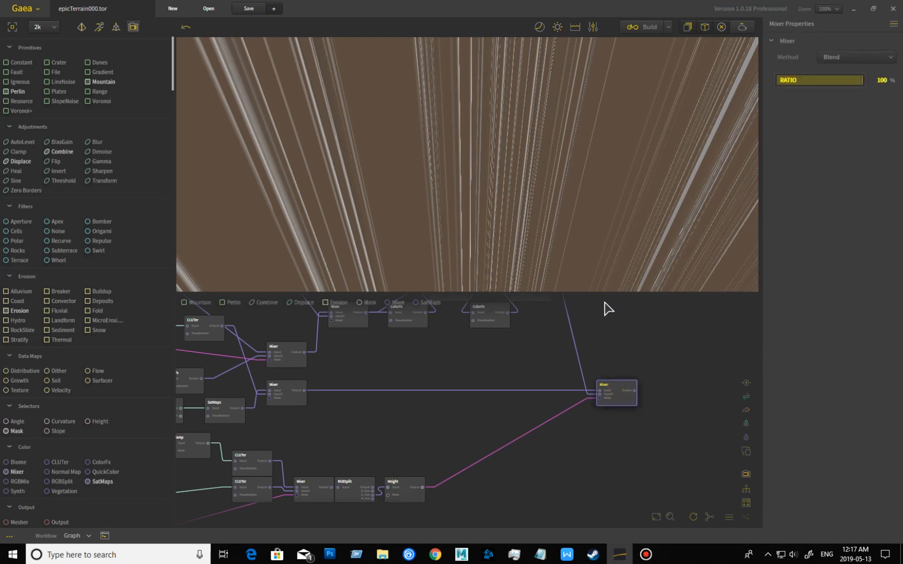
click(419, 249)
drag(382, 264, 411, 266)
scroll(522, 447, down, 5)
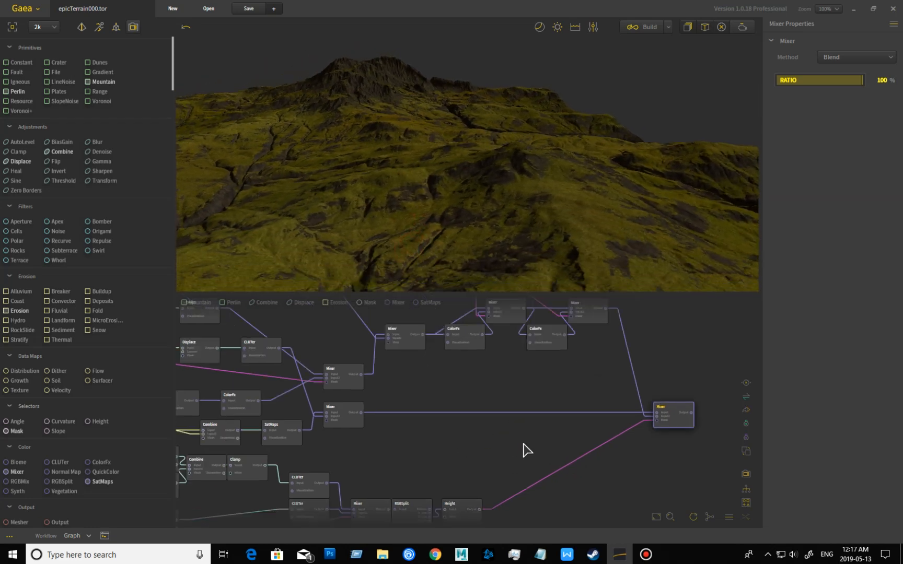
Survey the entire node graph, from the final color Mixer back through the terrain-shaping nodes and forward to the coloring section
scroll(521, 445, down, 2)
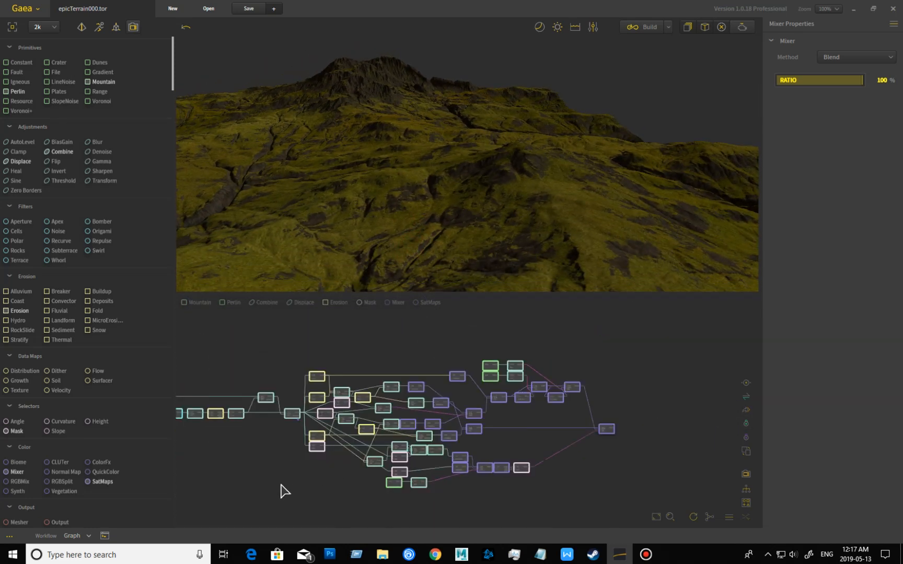
drag(277, 487, 485, 464)
drag(297, 472, 581, 496)
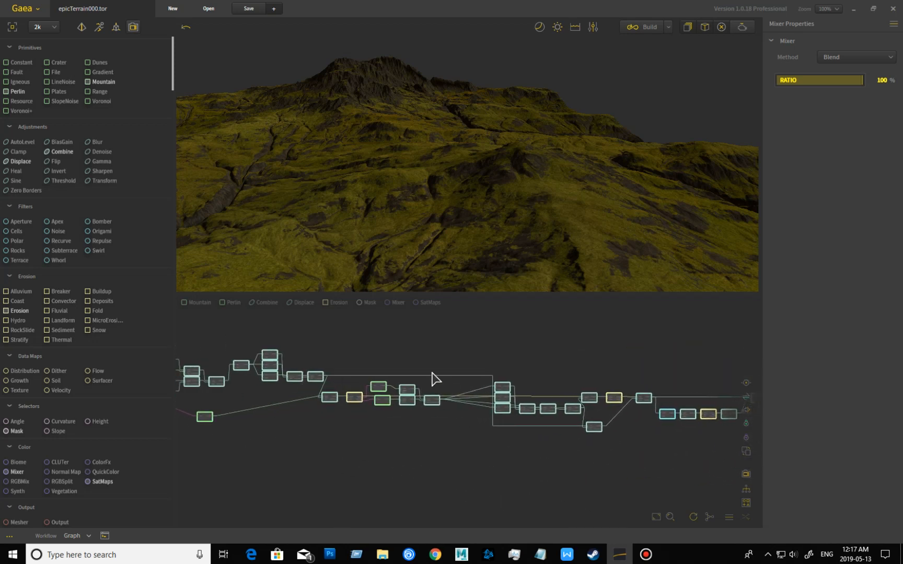
drag(335, 463, 447, 481)
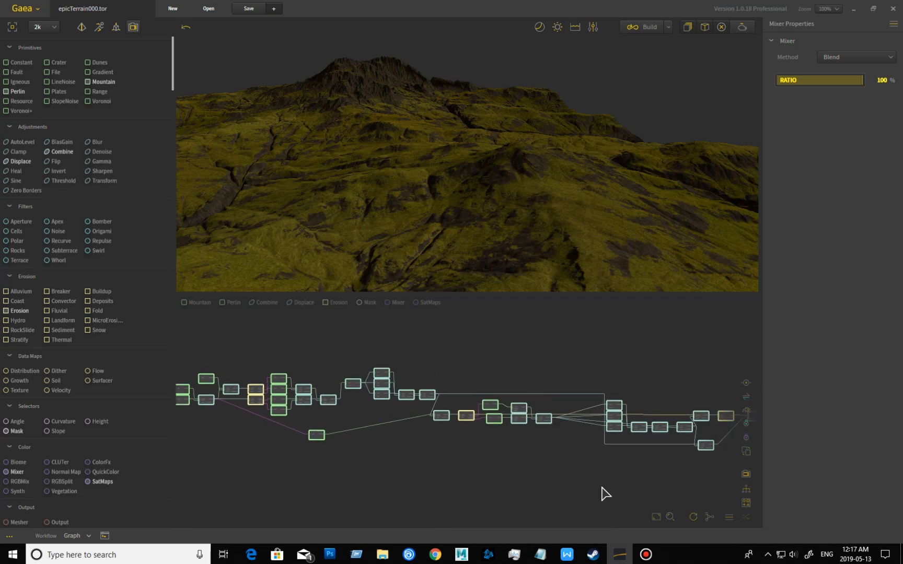
drag(550, 484, 245, 462)
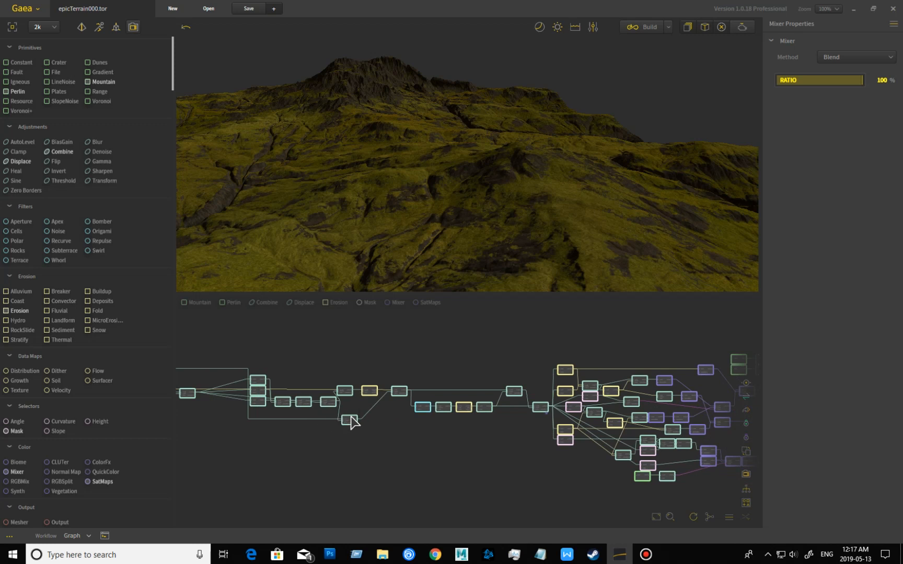